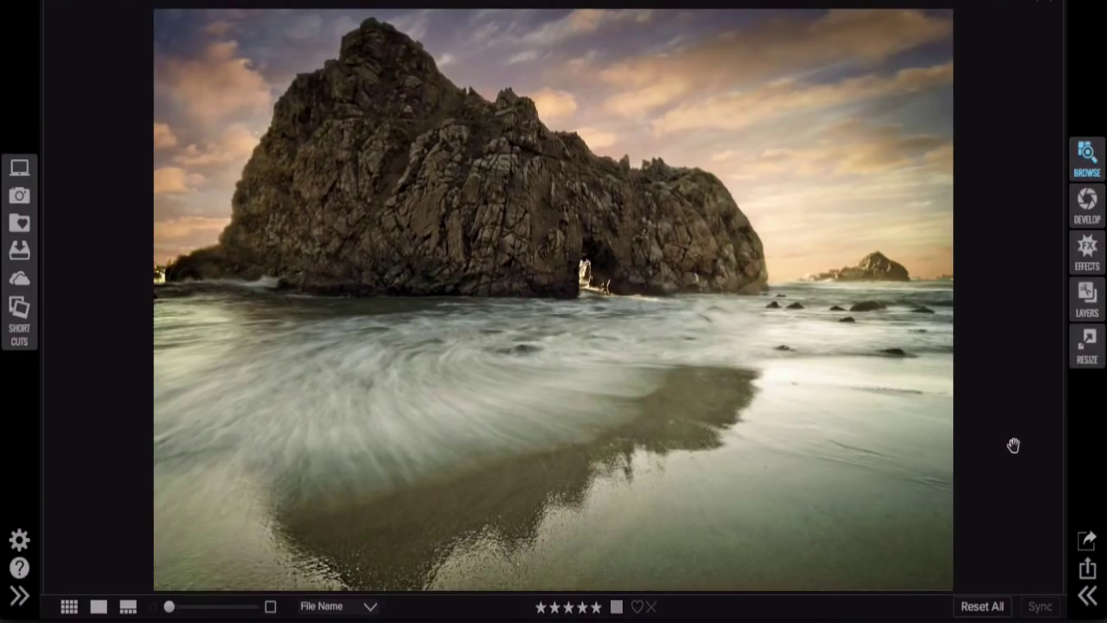
# Step: Compare with the original, open the photo in Develop, and set Structure 100, Haze -100
pyautogui.press('\\')
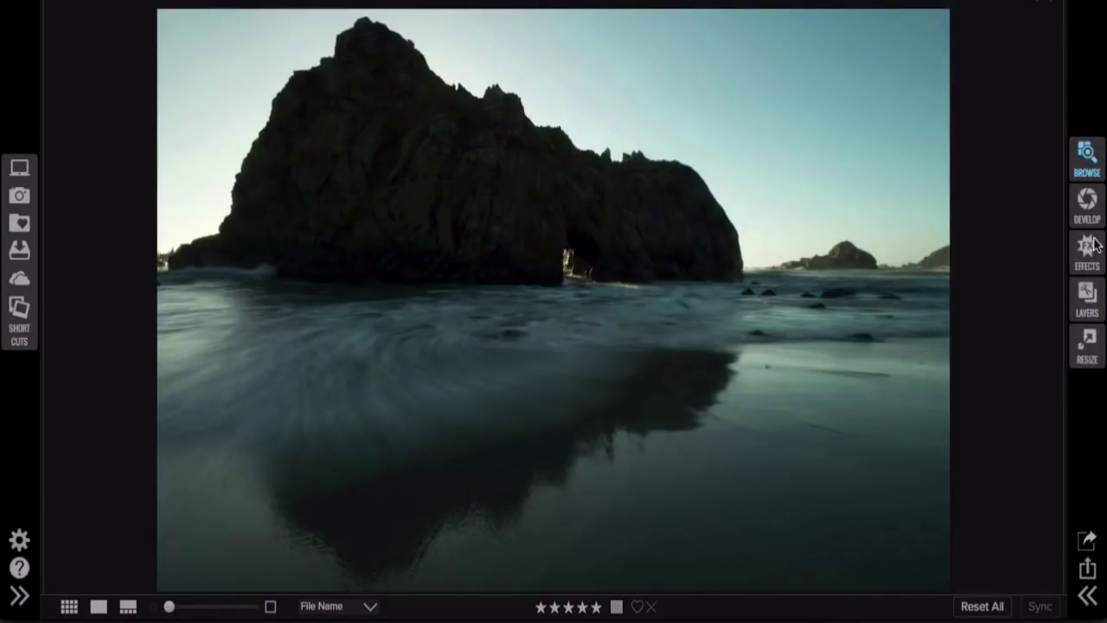
pyautogui.click(1087, 200)
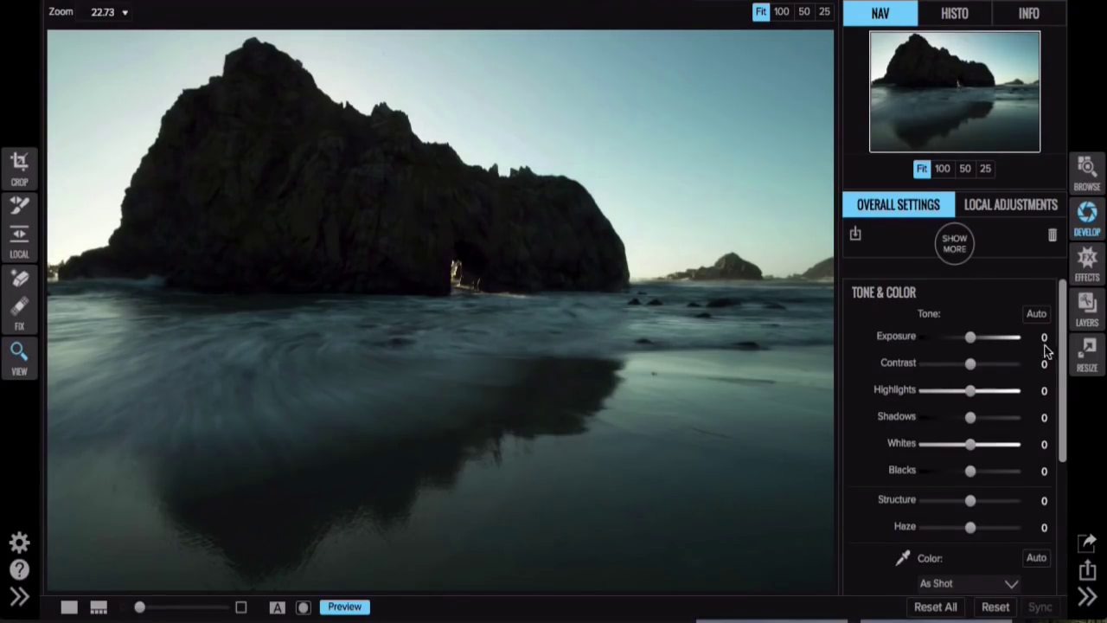
pyautogui.moveTo(1062, 353); pyautogui.dragTo(1062, 403)
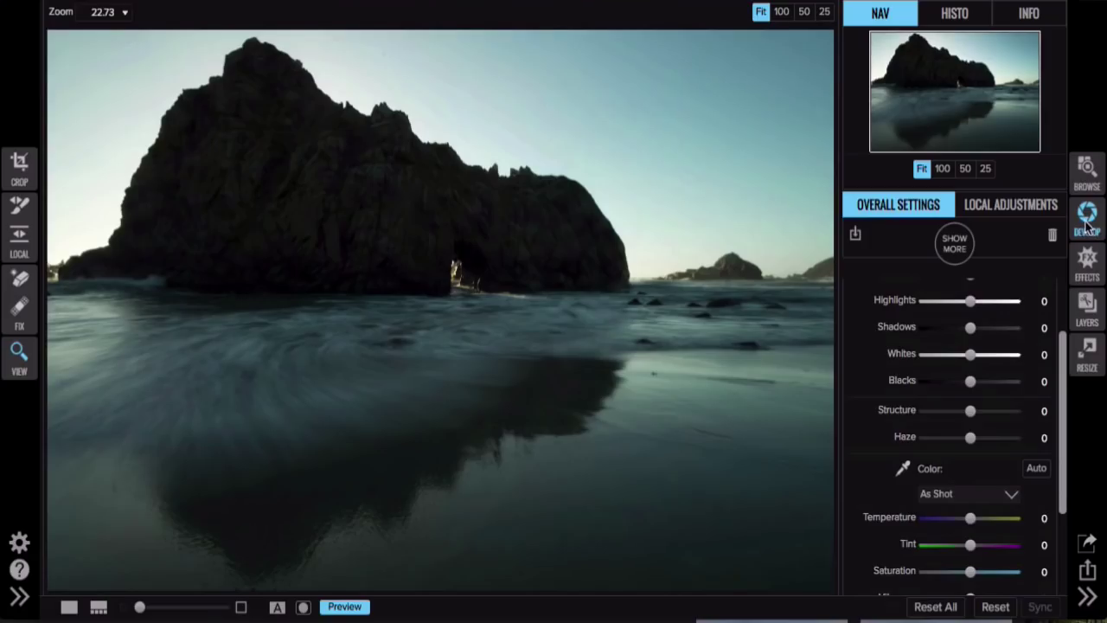
pyautogui.moveTo(970, 410); pyautogui.dragTo(1020, 412)
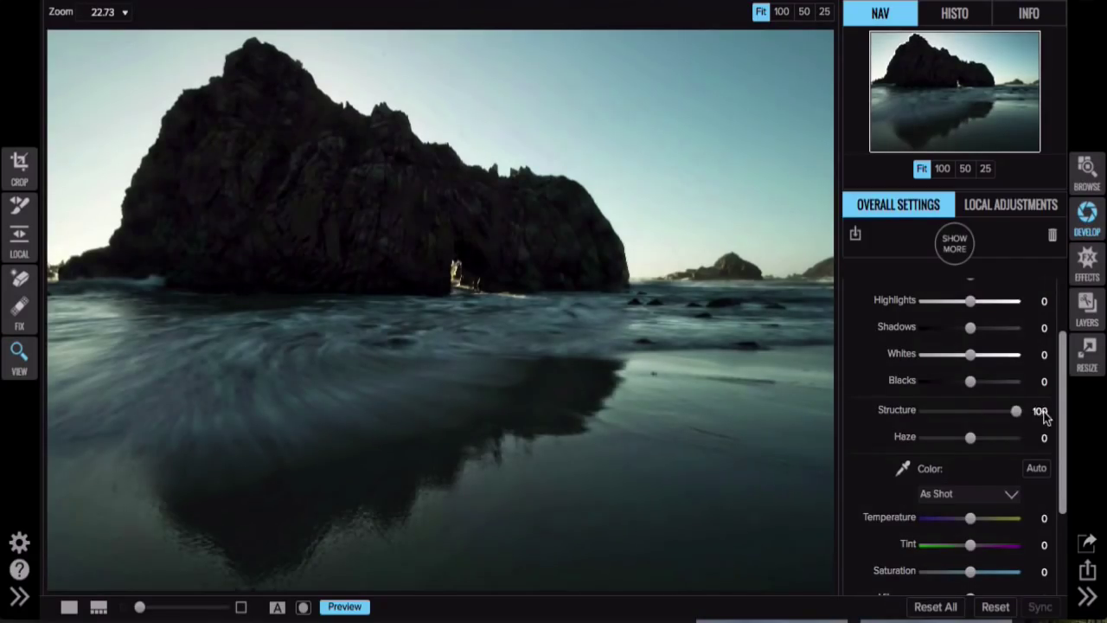
pyautogui.moveTo(971, 438); pyautogui.dragTo(853, 452)
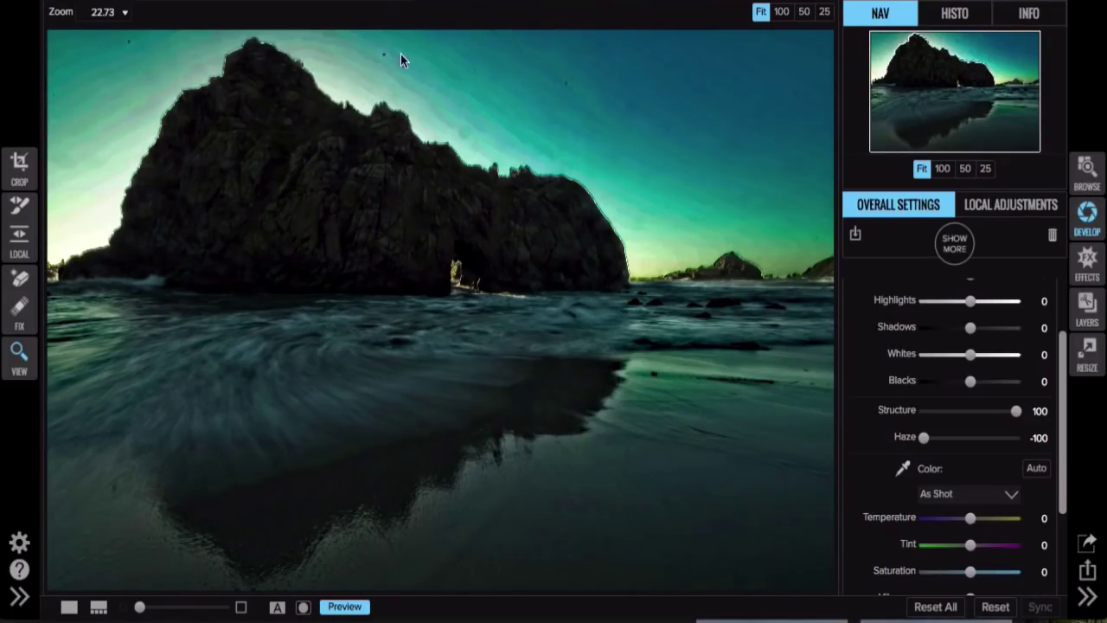
# Step: Heal the blemish in the upper-left sky and reset Structure and Haze to 0
pyautogui.click(20, 277)
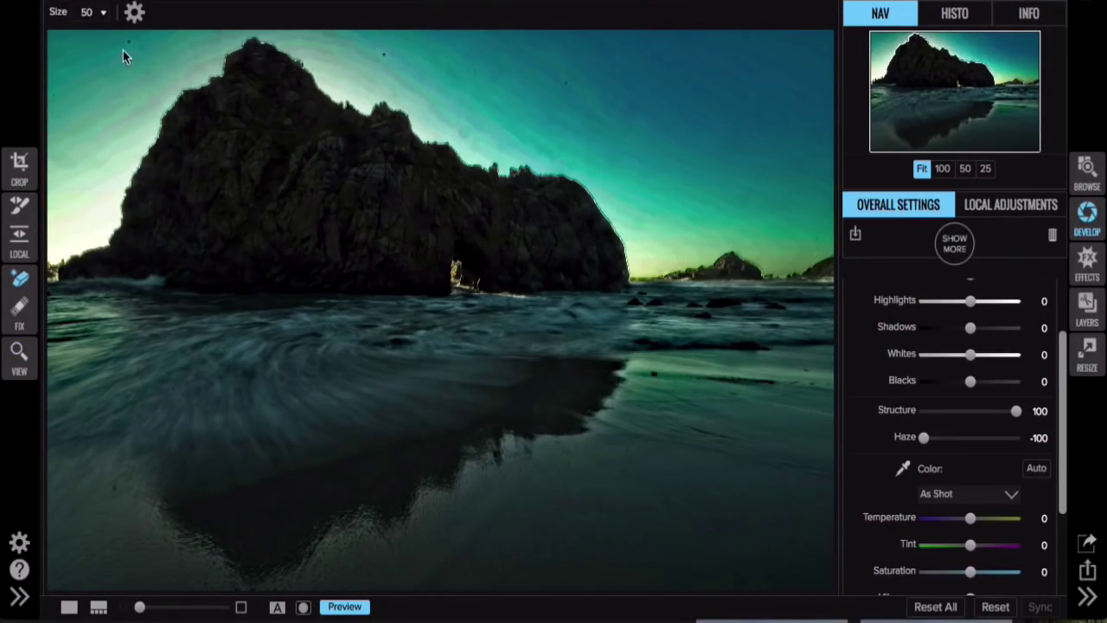
pyautogui.moveTo(62, 36); pyautogui.dragTo(129, 43)
pyautogui.click(70, 368)
pyautogui.click(112, 489)
pyautogui.doubleClick(905, 409)
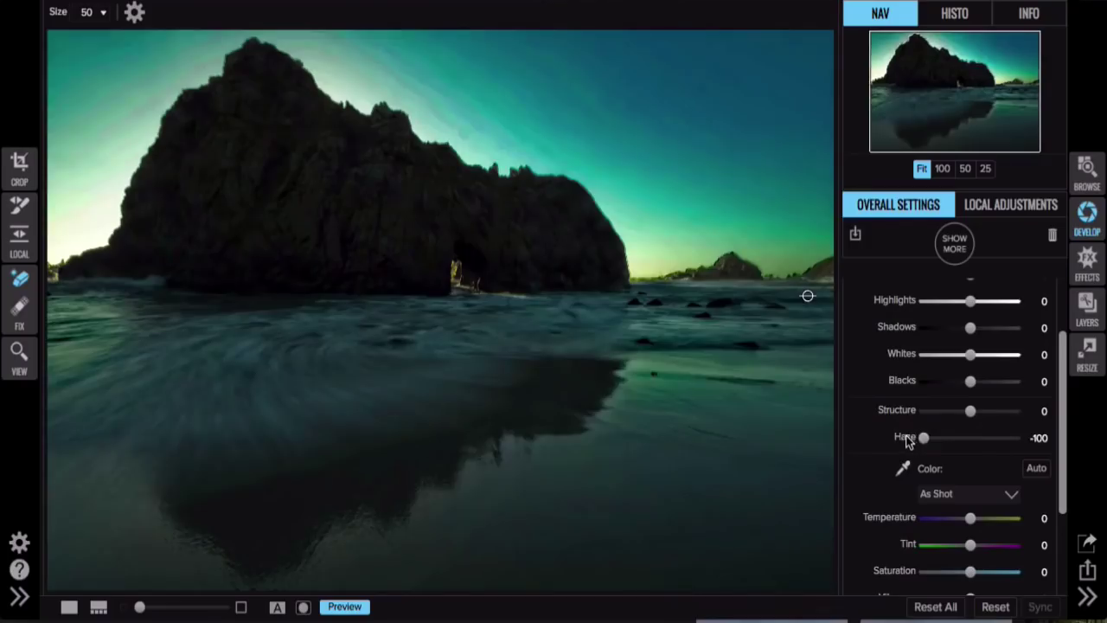
pyautogui.doubleClick(905, 438)
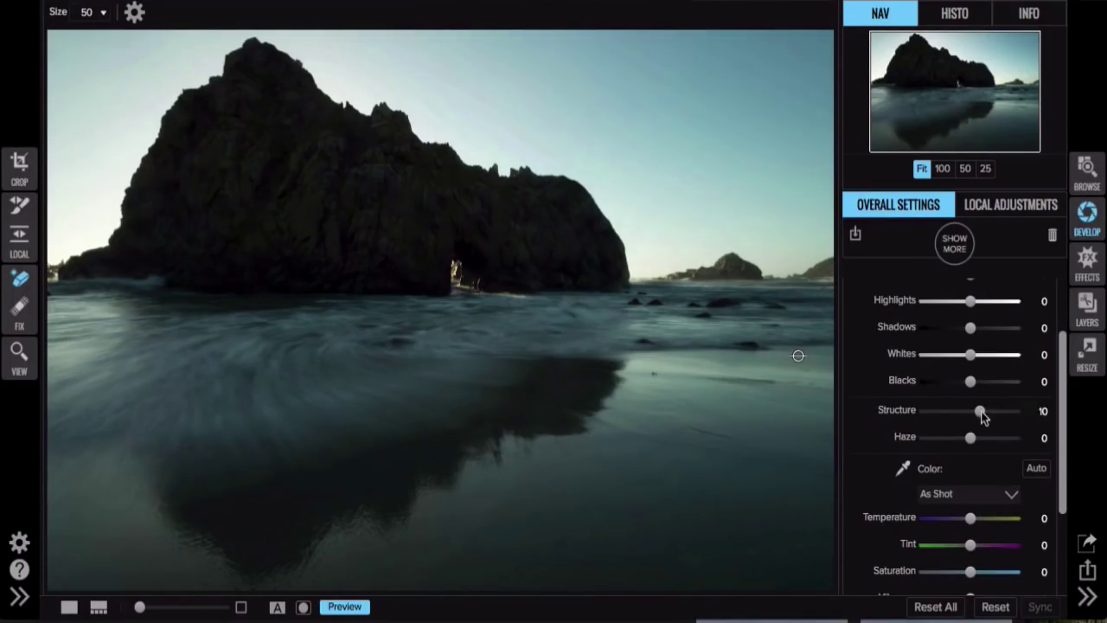
# Step: Set Structure 7, Shadows 17, Highlights -18 and Whites 7 in Overall Settings
pyautogui.moveTo(972, 412)
pyautogui.mouseDown()
pyautogui.moveTo(1012, 415)
pyautogui.moveTo(977, 415)
pyautogui.mouseUp()
pyautogui.moveTo(970, 327)
pyautogui.mouseDown()
pyautogui.moveTo(1029, 335)
pyautogui.moveTo(991, 327)
pyautogui.mouseUp()
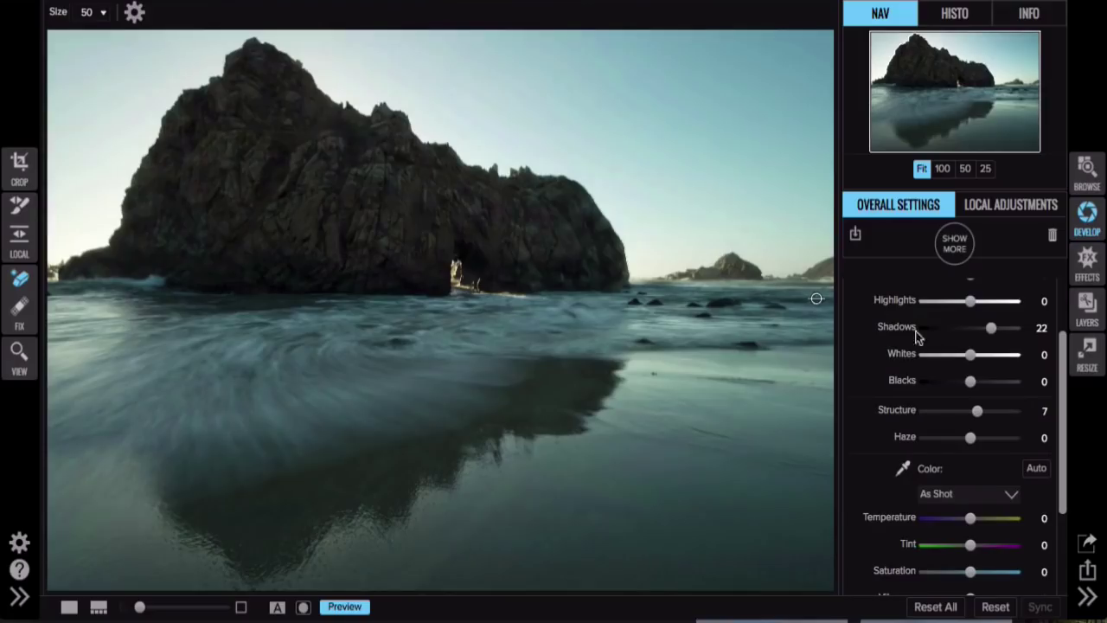
pyautogui.moveTo(989, 328); pyautogui.dragTo(982, 330)
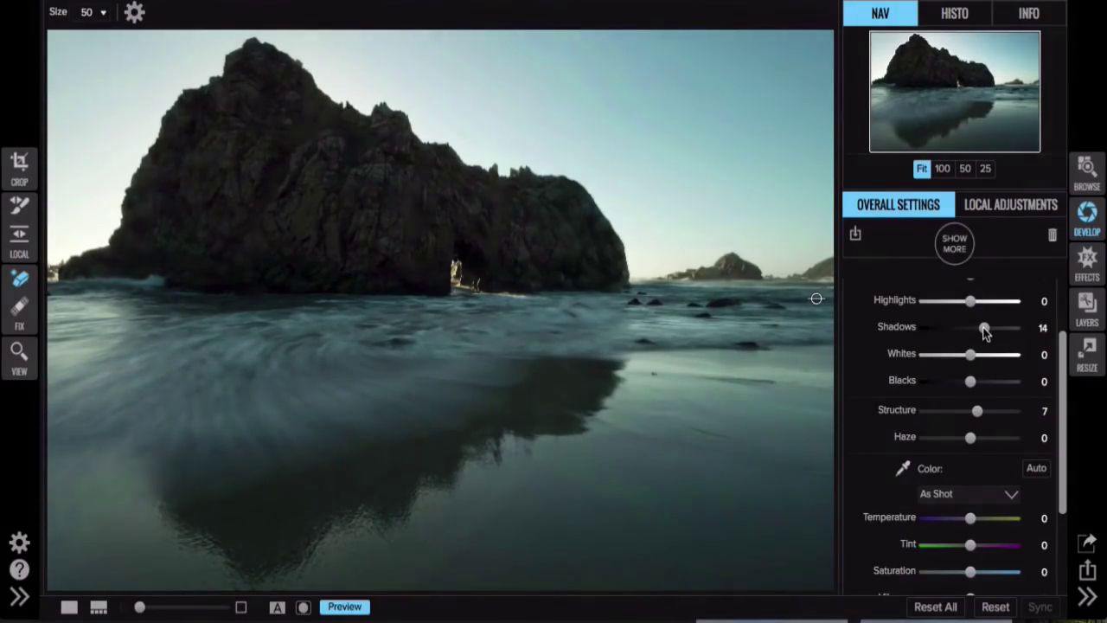
pyautogui.scroll(3, 999, 331)
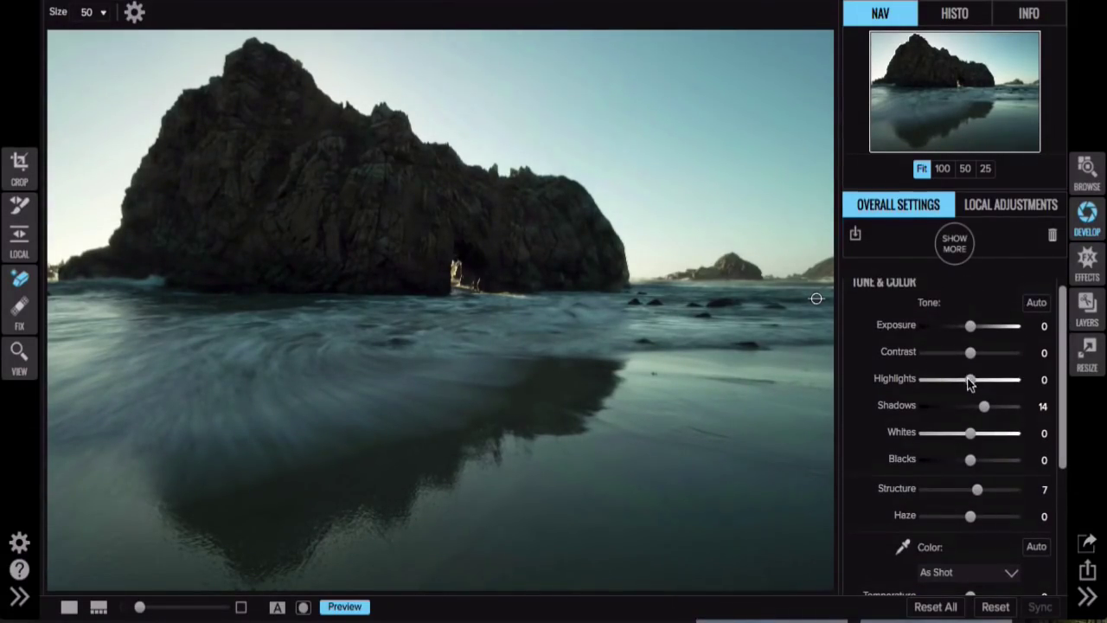
pyautogui.moveTo(969, 380); pyautogui.dragTo(998, 410)
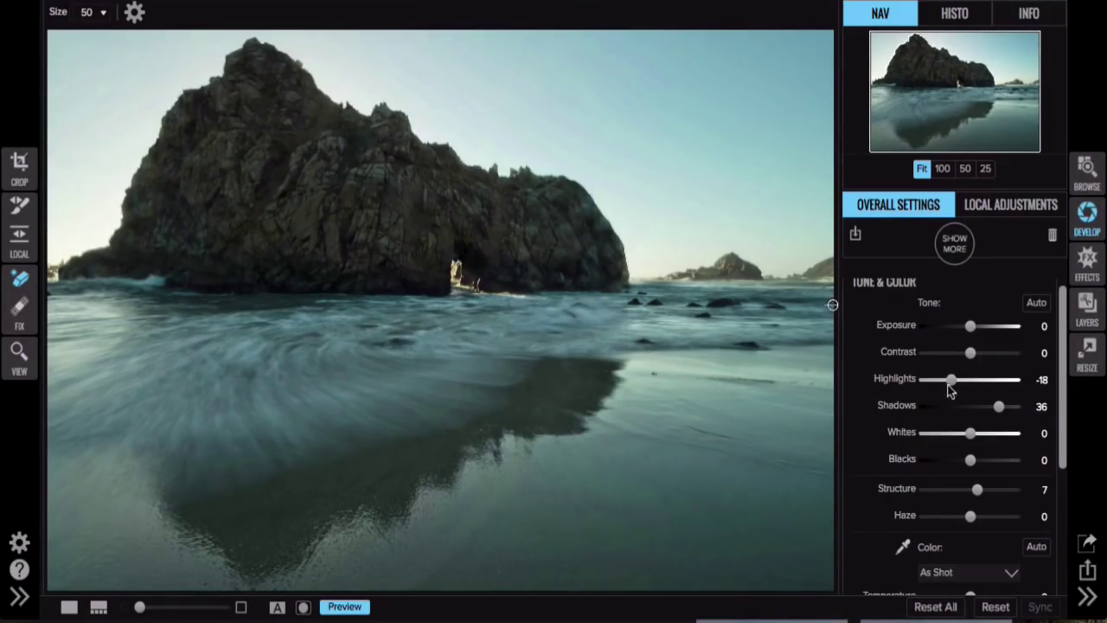
pyautogui.moveTo(994, 407); pyautogui.dragTo(988, 413)
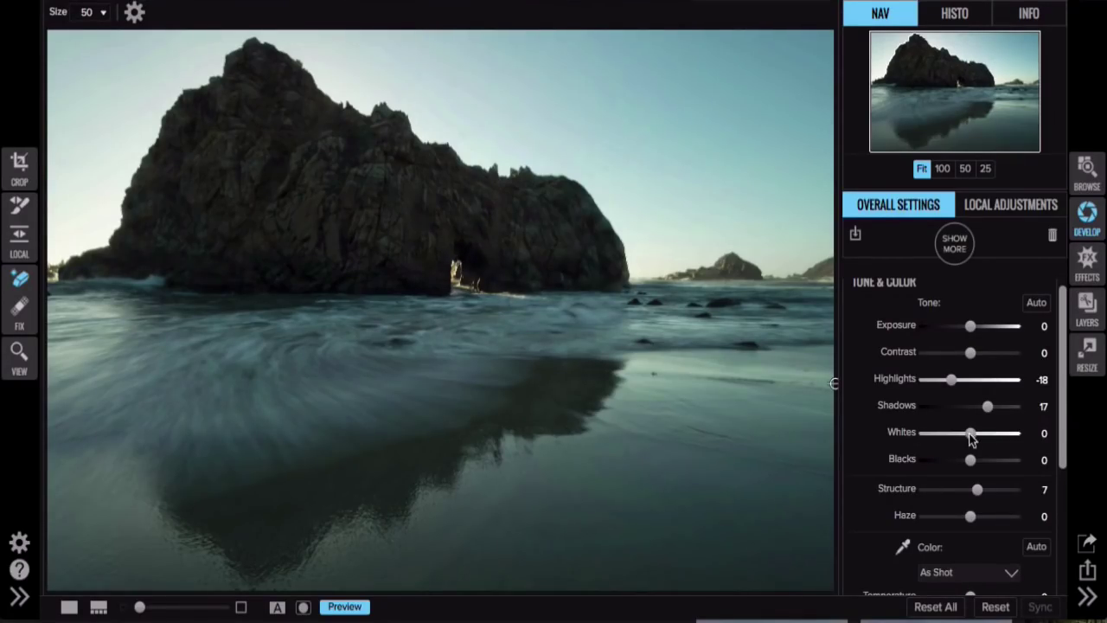
pyautogui.moveTo(968, 437)
pyautogui.mouseDown()
pyautogui.moveTo(986, 437)
pyautogui.moveTo(974, 438)
pyautogui.mouseUp()
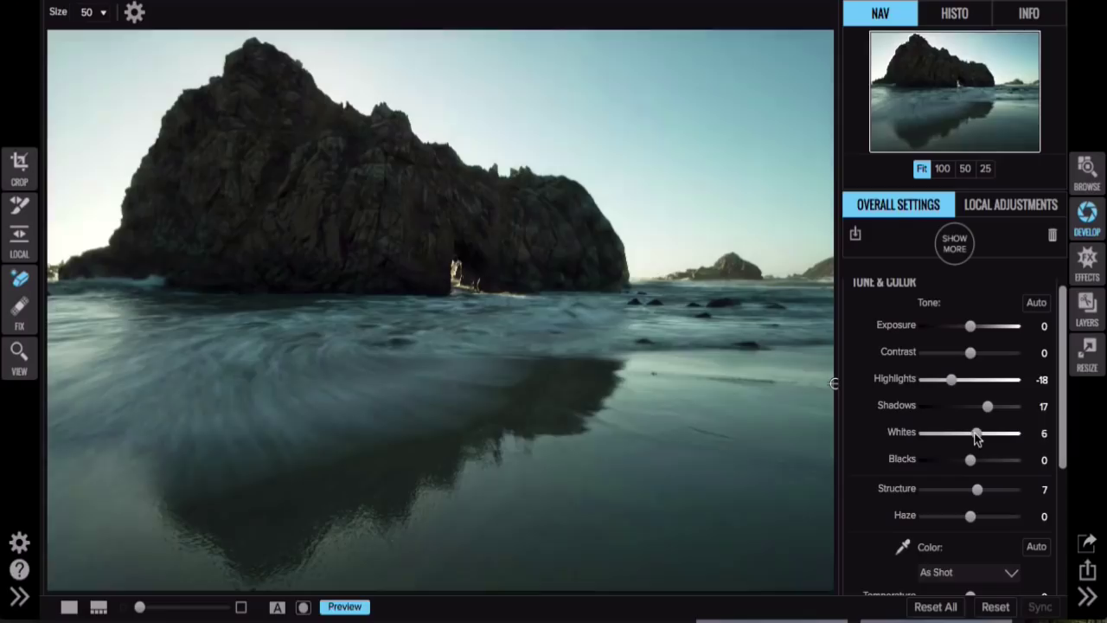
pyautogui.moveTo(976, 437); pyautogui.dragTo(972, 437)
# Step: Start a local adjustment layer with brush size 350, zoomed to 50%, at Exposure -1.45
pyautogui.click(19, 206)
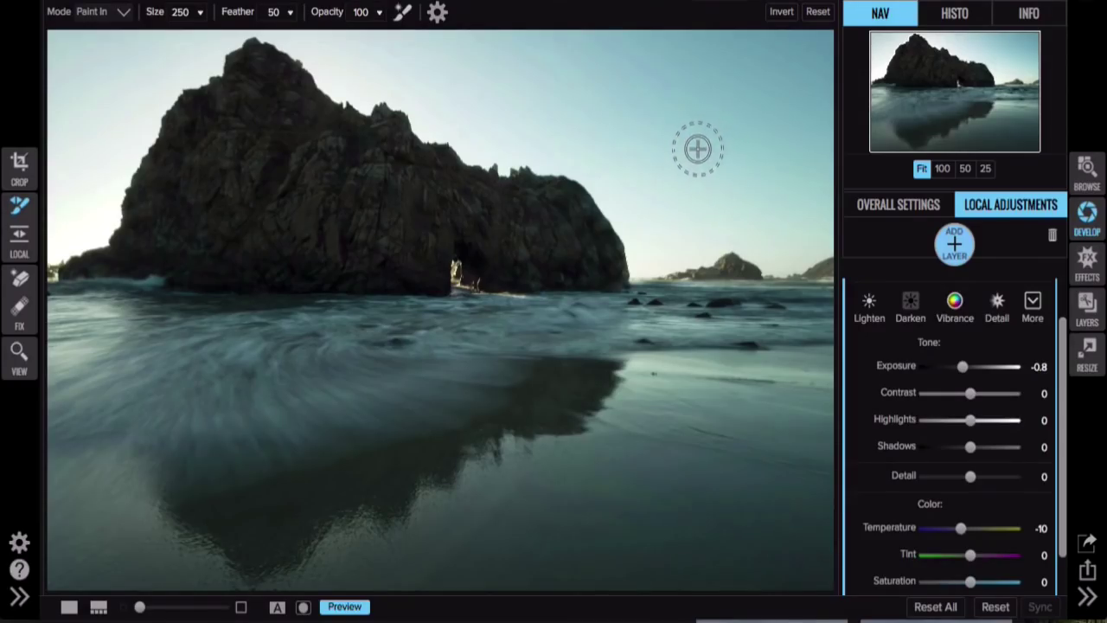
pyautogui.press(']')
pyautogui.press(']')
pyautogui.hotkey('ctrl', '=')
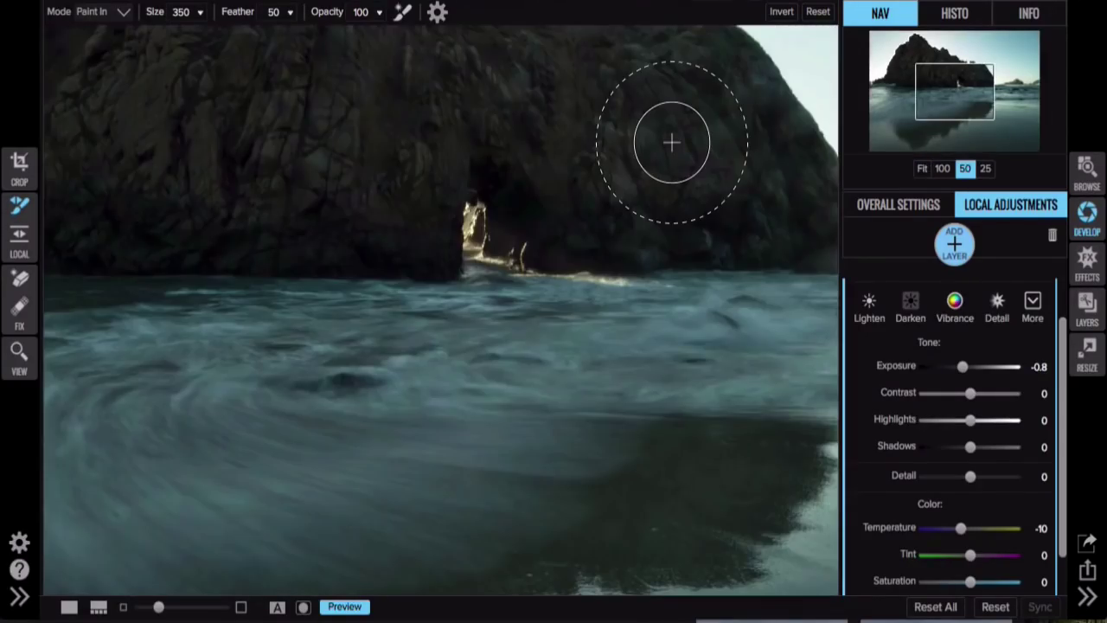
pyautogui.moveTo(603, 158); pyautogui.dragTo(546, 234)
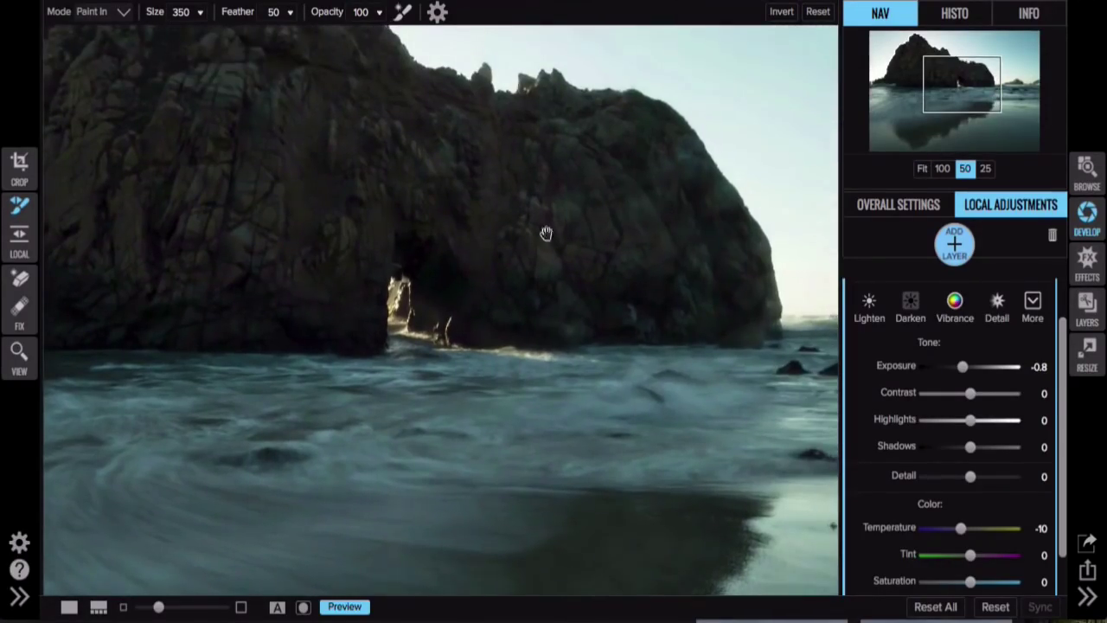
pyautogui.moveTo(519, 294); pyautogui.dragTo(471, 363)
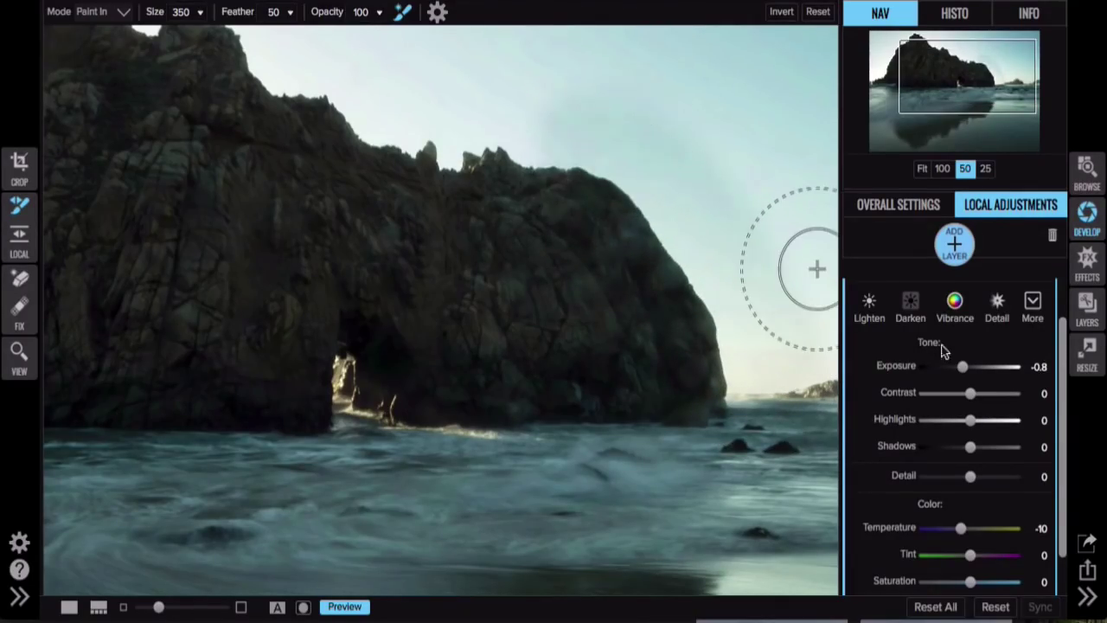
pyautogui.moveTo(963, 372); pyautogui.dragTo(957, 372)
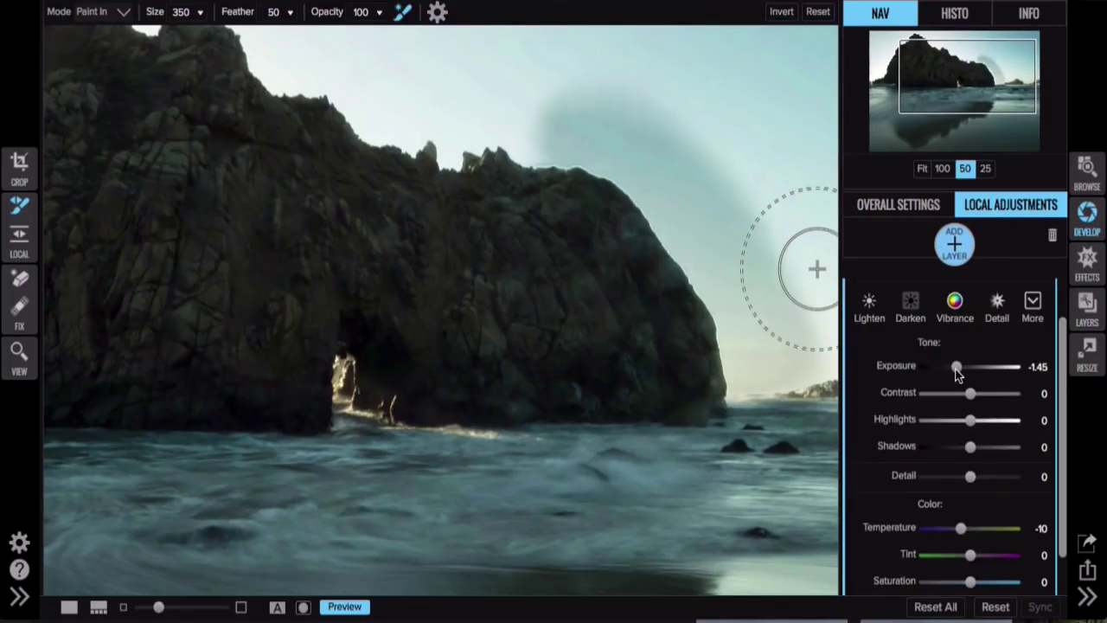
# Step: Paint the darkening into the sky along the rock's right side, ridge and peak
pyautogui.moveTo(822, 302)
pyautogui.mouseDown()
pyautogui.moveTo(719, 239)
pyautogui.moveTo(753, 335)
pyautogui.moveTo(707, 243)
pyautogui.moveTo(619, 161)
pyautogui.moveTo(492, 118)
pyautogui.moveTo(408, 132)
pyautogui.moveTo(396, 106)
pyautogui.mouseUp()
pyautogui.moveTo(486, 259)
pyautogui.mouseDown()
pyautogui.moveTo(608, 336)
pyautogui.moveTo(660, 412)
pyautogui.mouseUp()
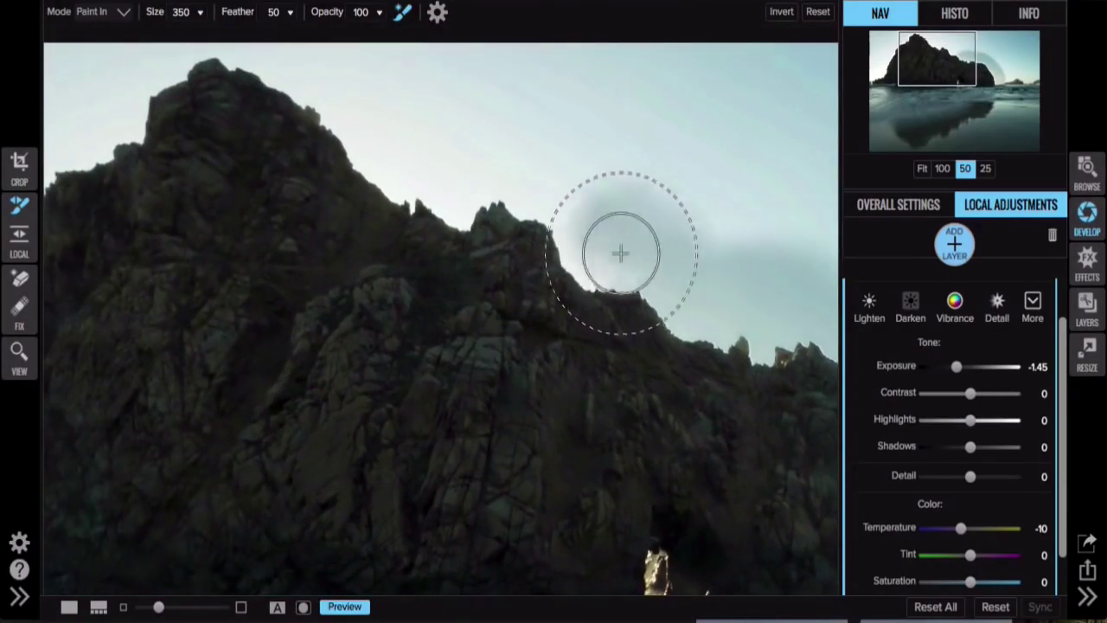
pyautogui.moveTo(620, 252)
pyautogui.mouseDown()
pyautogui.moveTo(588, 268)
pyautogui.moveTo(563, 217)
pyautogui.moveTo(516, 188)
pyautogui.moveTo(482, 187)
pyautogui.moveTo(458, 209)
pyautogui.moveTo(267, 61)
pyautogui.moveTo(280, 75)
pyautogui.moveTo(263, 121)
pyautogui.moveTo(600, 317)
pyautogui.mouseUp()
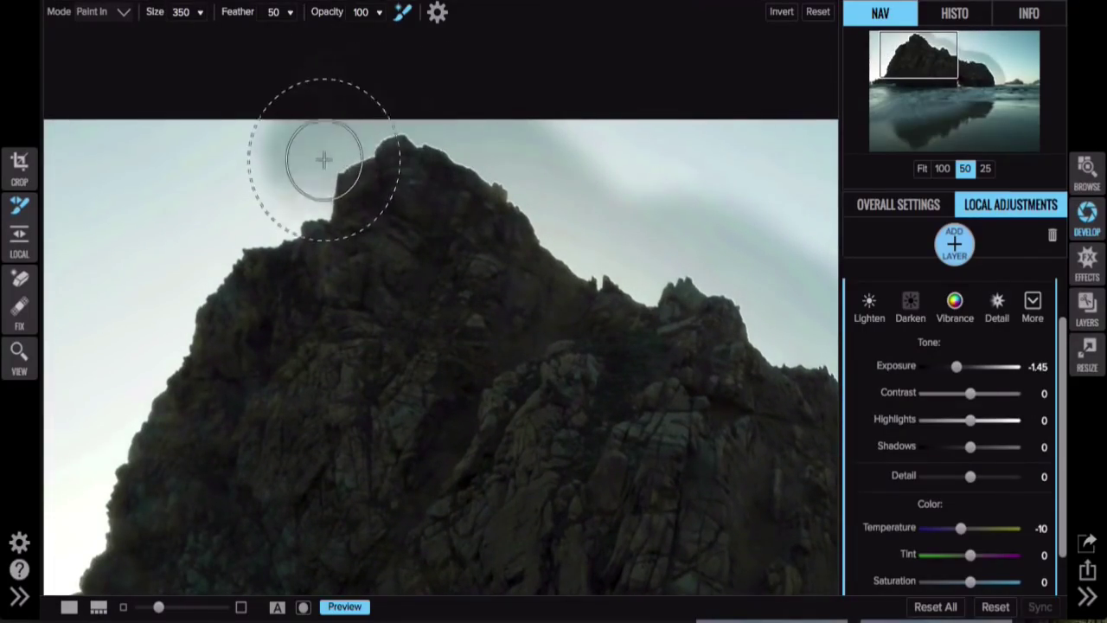
pyautogui.moveTo(324, 159)
pyautogui.mouseDown()
pyautogui.moveTo(353, 156)
pyautogui.moveTo(330, 166)
pyautogui.moveTo(279, 228)
pyautogui.moveTo(207, 262)
pyautogui.moveTo(167, 329)
pyautogui.moveTo(255, 243)
pyautogui.moveTo(277, 238)
pyautogui.mouseUp()
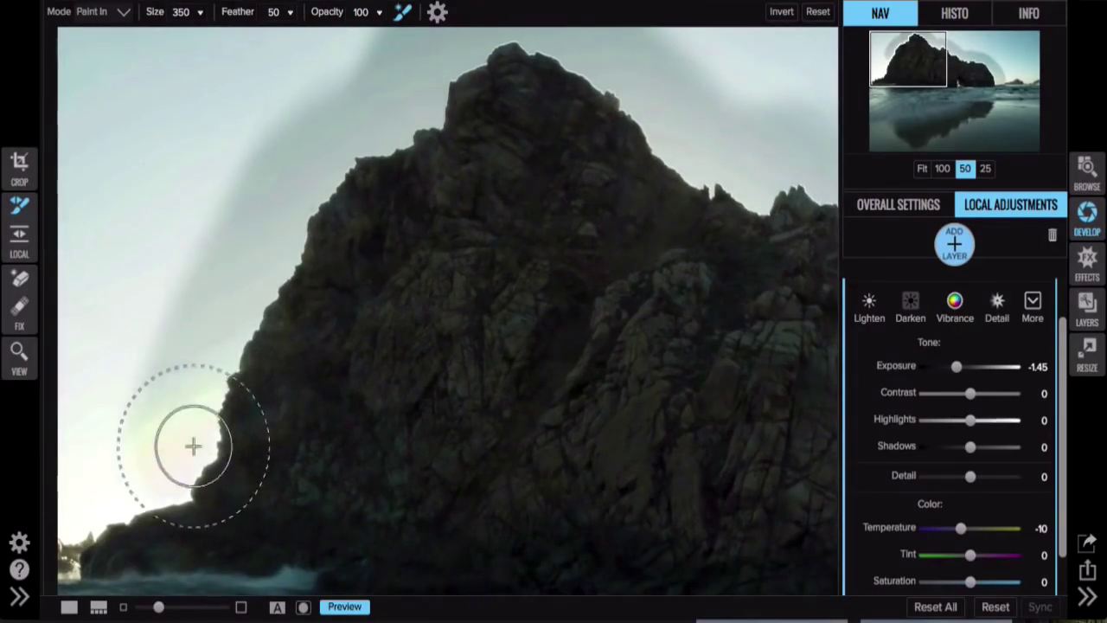
pyautogui.moveTo(193, 446); pyautogui.dragTo(300, 342)
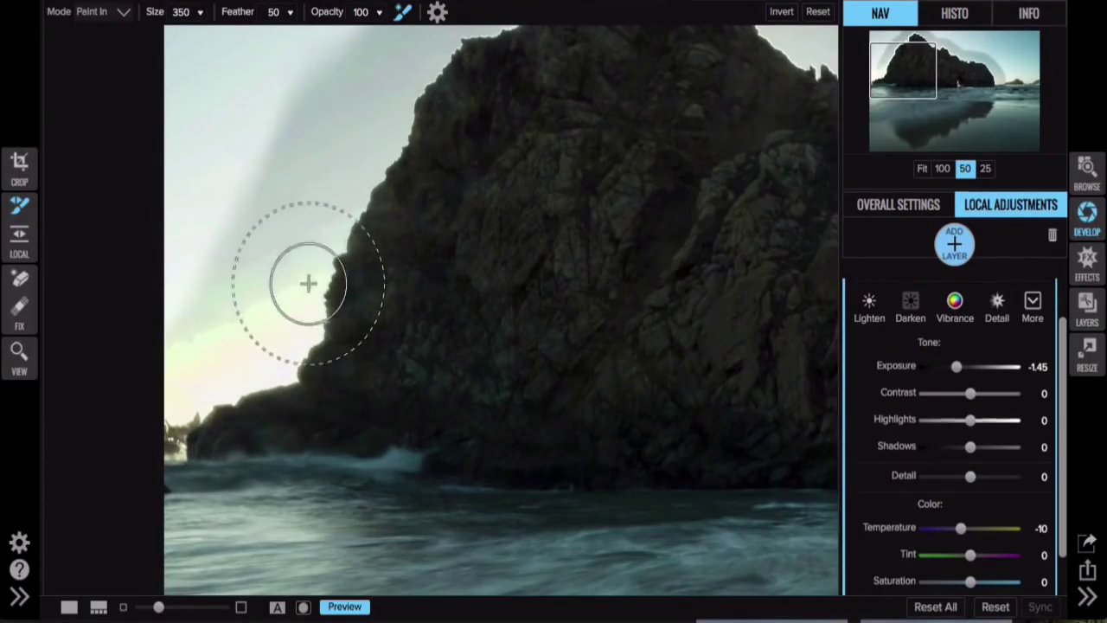
pyautogui.moveTo(457, 136); pyautogui.dragTo(347, 299)
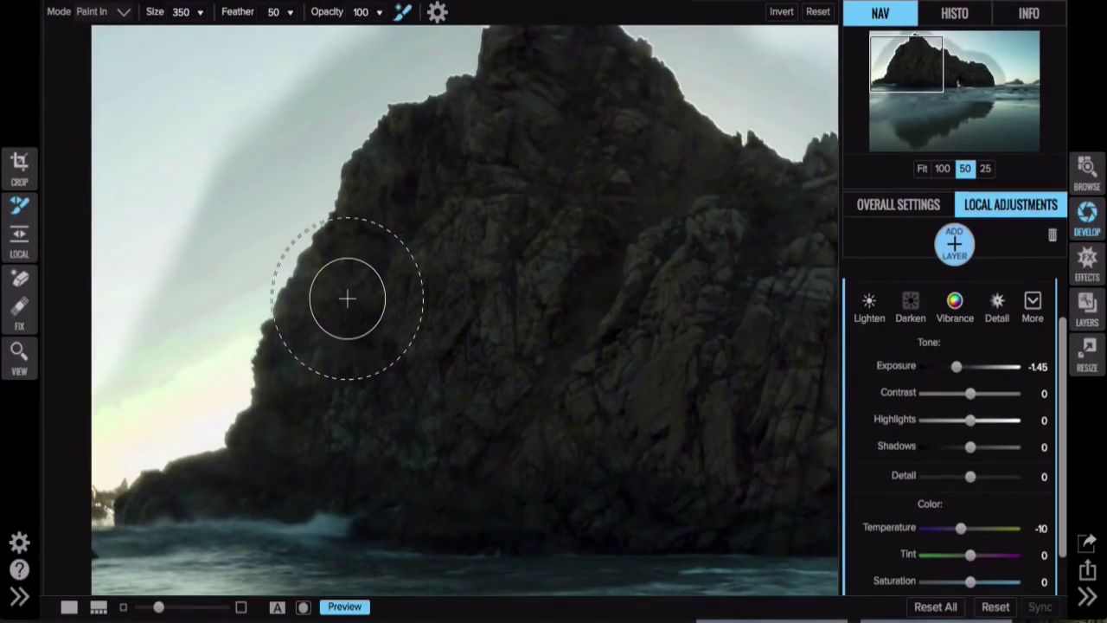
pyautogui.hotkey('ctrl', '-')
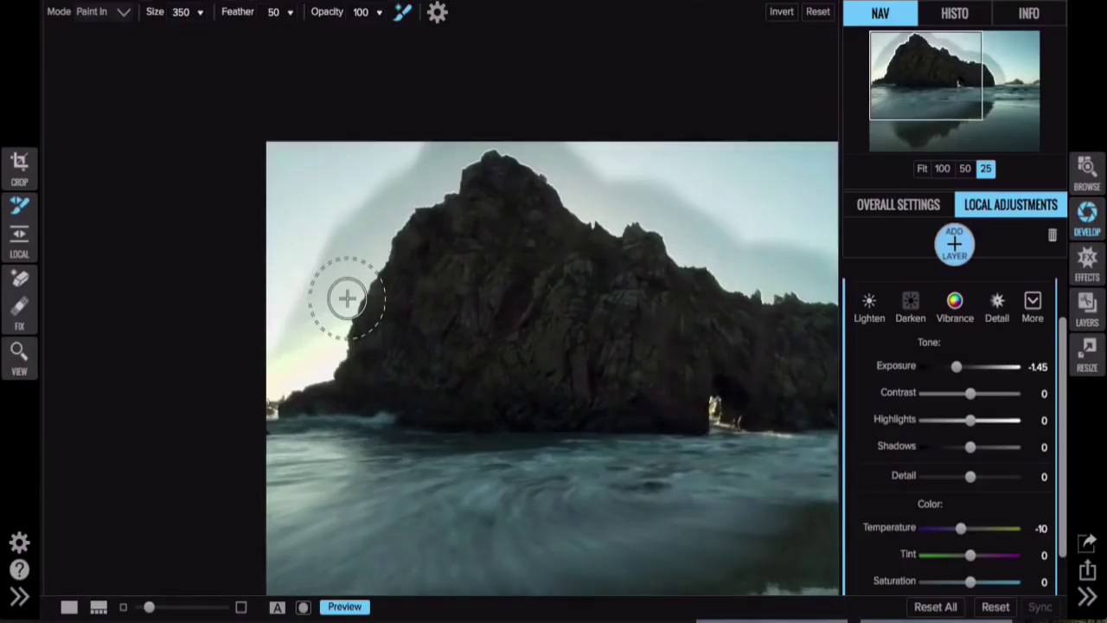
# Step: Darken more sky right of the rock, then lighten the layer to Exposure -0.4, Temperature -20
pyautogui.click(921, 168)
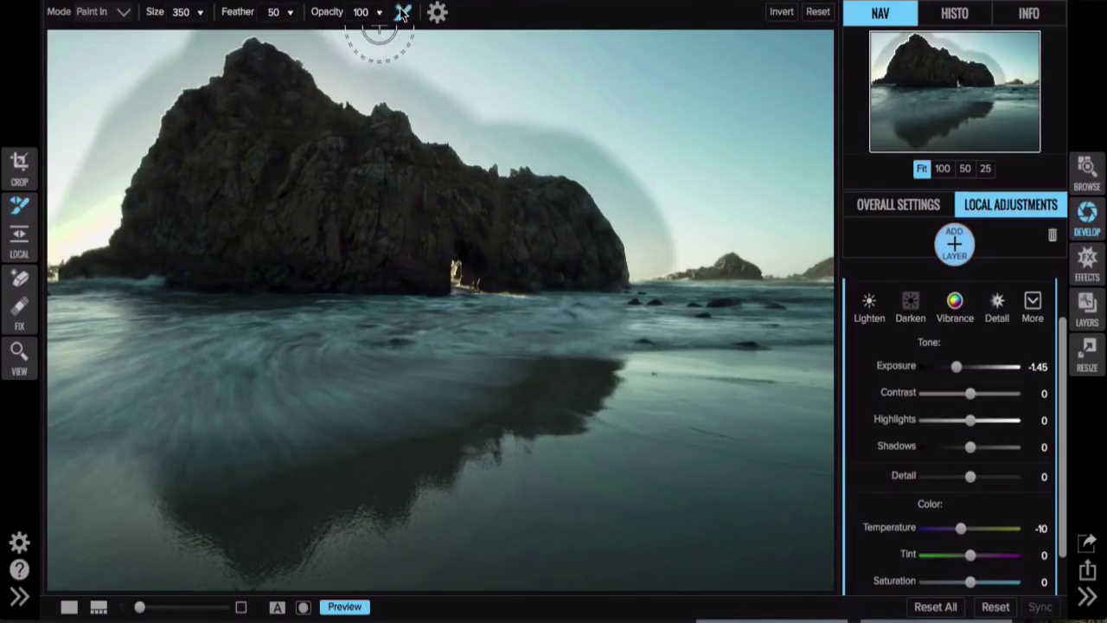
pyautogui.moveTo(675, 138)
pyautogui.mouseDown()
pyautogui.moveTo(696, 174)
pyautogui.moveTo(671, 219)
pyautogui.moveTo(702, 226)
pyautogui.moveTo(673, 236)
pyautogui.moveTo(722, 214)
pyautogui.moveTo(696, 232)
pyautogui.moveTo(729, 215)
pyautogui.moveTo(776, 237)
pyautogui.moveTo(809, 224)
pyautogui.moveTo(794, 240)
pyautogui.moveTo(803, 237)
pyautogui.moveTo(820, 184)
pyautogui.moveTo(807, 204)
pyautogui.moveTo(818, 42)
pyautogui.moveTo(440, 57)
pyautogui.moveTo(531, 50)
pyautogui.moveTo(330, 34)
pyautogui.moveTo(521, 67)
pyautogui.moveTo(524, 84)
pyautogui.moveTo(694, 80)
pyautogui.moveTo(691, 120)
pyautogui.moveTo(734, 83)
pyautogui.moveTo(788, 100)
pyautogui.moveTo(201, 30)
pyautogui.moveTo(127, 56)
pyautogui.moveTo(145, 41)
pyautogui.moveTo(93, 50)
pyautogui.moveTo(114, 33)
pyautogui.moveTo(120, 61)
pyautogui.moveTo(69, 193)
pyautogui.mouseUp()
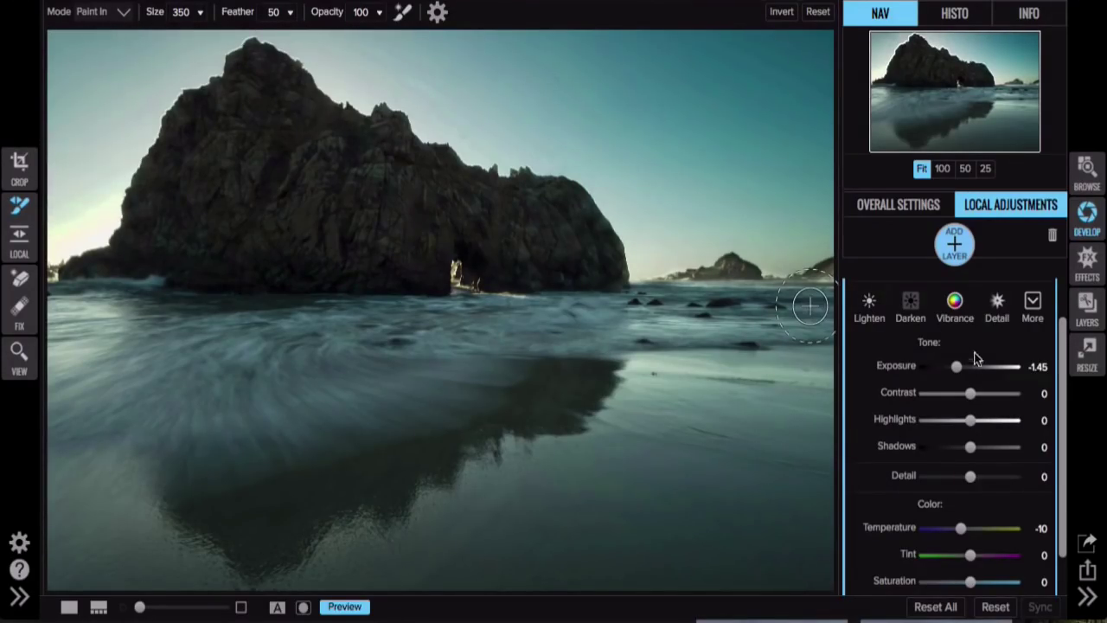
pyautogui.moveTo(958, 372); pyautogui.dragTo(943, 367)
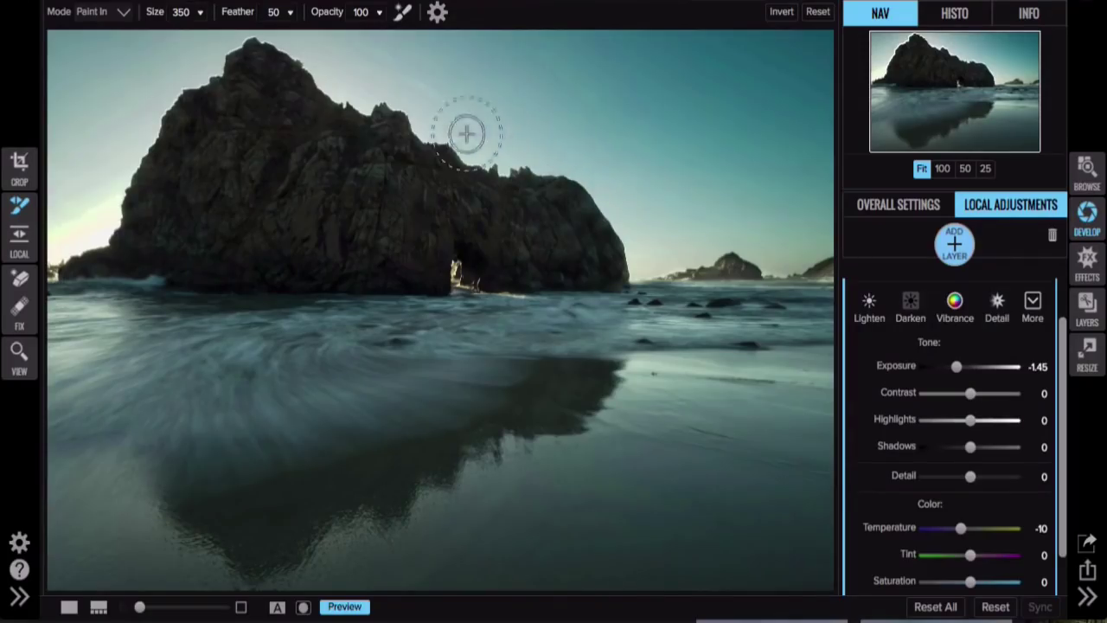
pyautogui.moveTo(956, 367); pyautogui.dragTo(963, 372)
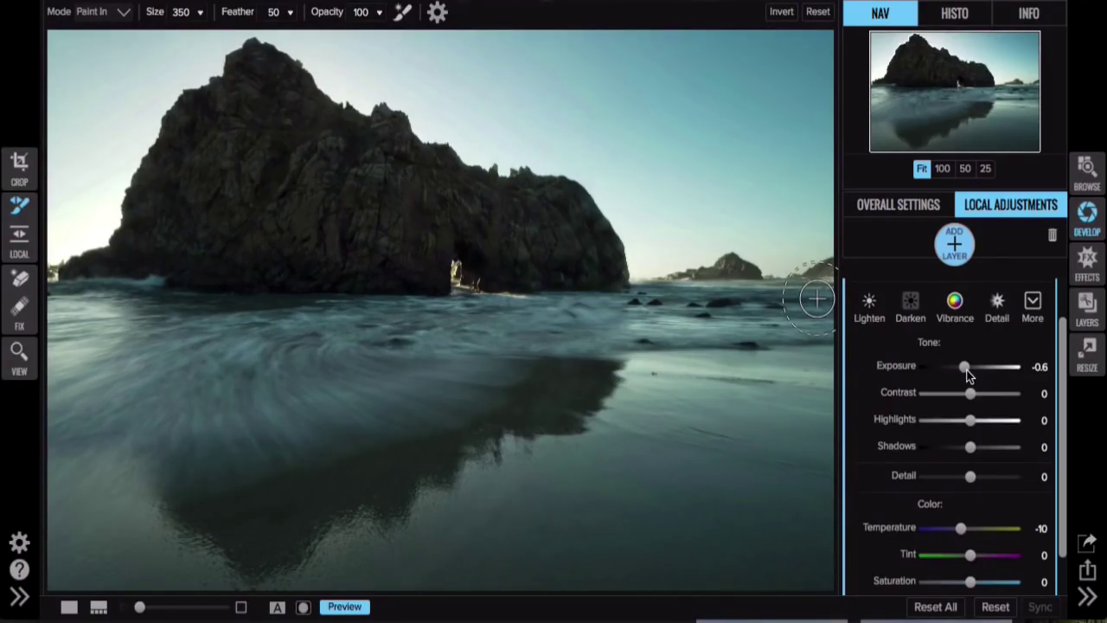
pyautogui.moveTo(967, 374); pyautogui.dragTo(967, 377)
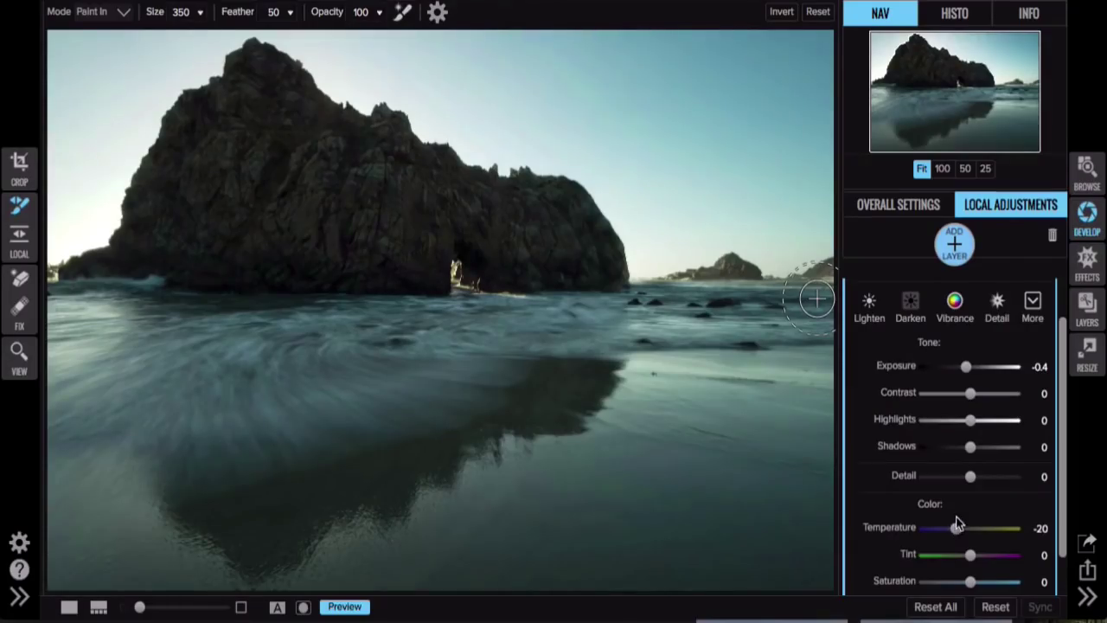
pyautogui.click(890, 204)
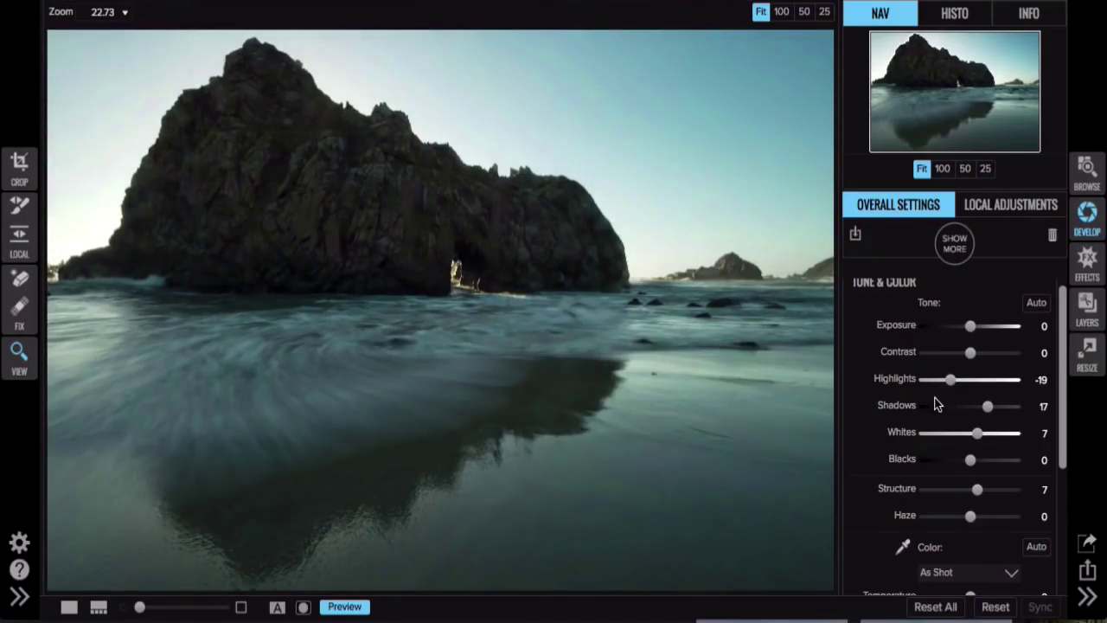
# Step: Paint a new local layer over the arch rock at Exposure 0.7 and Temperature 5
pyautogui.click(21, 215)
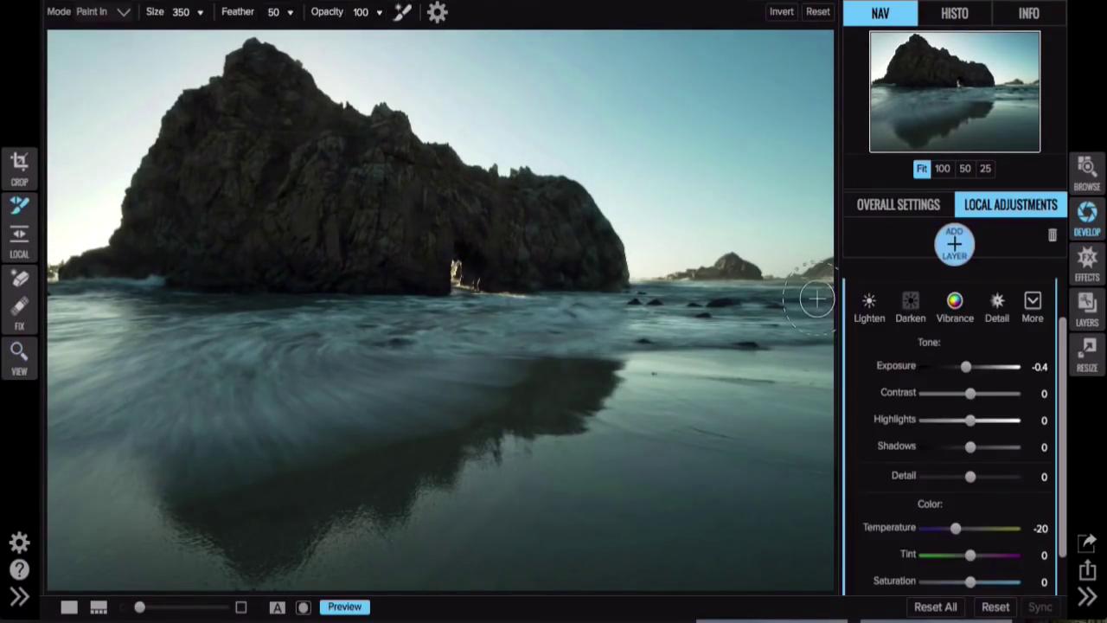
pyautogui.click(953, 246)
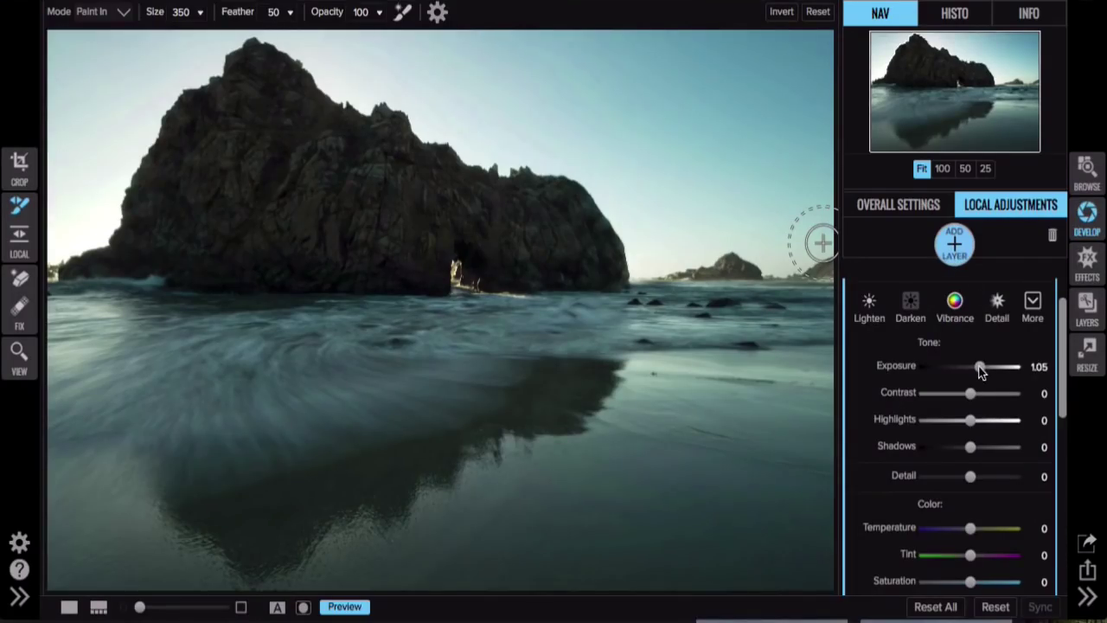
pyautogui.moveTo(975, 372); pyautogui.dragTo(972, 372)
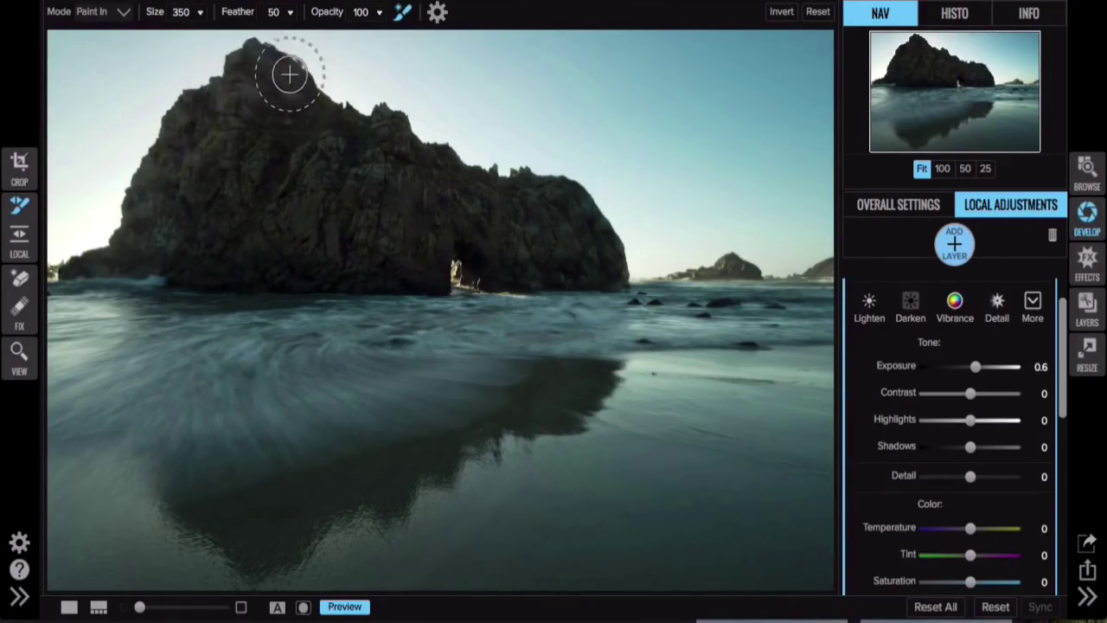
pyautogui.moveTo(360, 134)
pyautogui.mouseDown()
pyautogui.moveTo(389, 129)
pyautogui.moveTo(498, 186)
pyautogui.moveTo(571, 198)
pyautogui.moveTo(608, 260)
pyautogui.mouseUp()
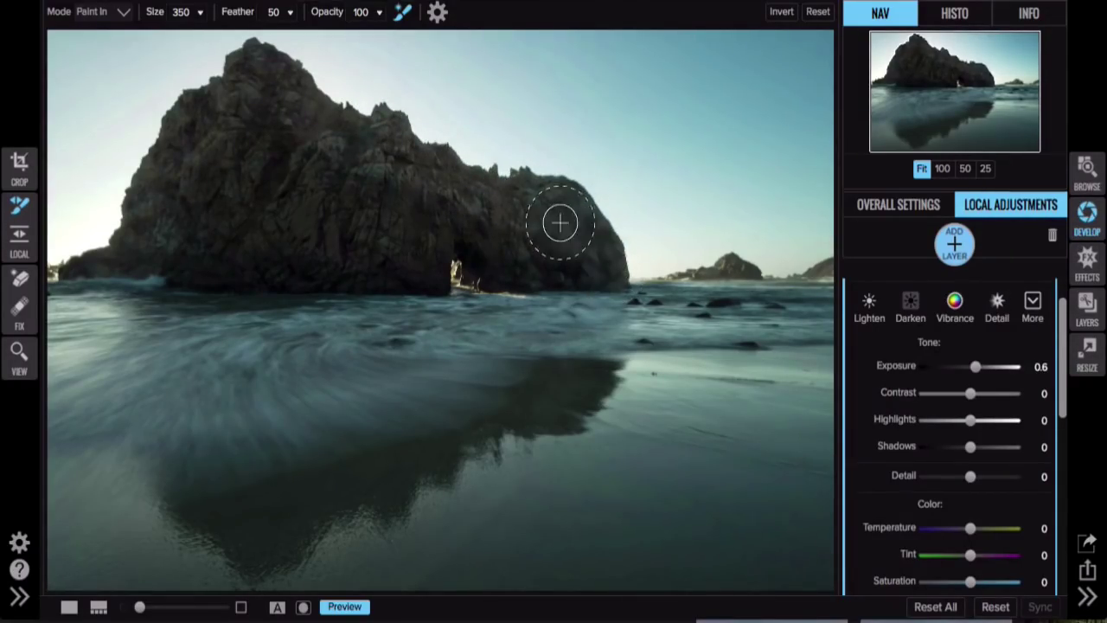
pyautogui.moveTo(262, 102)
pyautogui.mouseDown()
pyautogui.moveTo(293, 106)
pyautogui.moveTo(274, 100)
pyautogui.moveTo(243, 125)
pyautogui.moveTo(243, 100)
pyautogui.moveTo(160, 184)
pyautogui.moveTo(182, 119)
pyautogui.moveTo(162, 186)
pyautogui.moveTo(180, 157)
pyautogui.moveTo(188, 125)
pyautogui.moveTo(164, 186)
pyautogui.moveTo(184, 115)
pyautogui.moveTo(157, 165)
pyautogui.mouseUp()
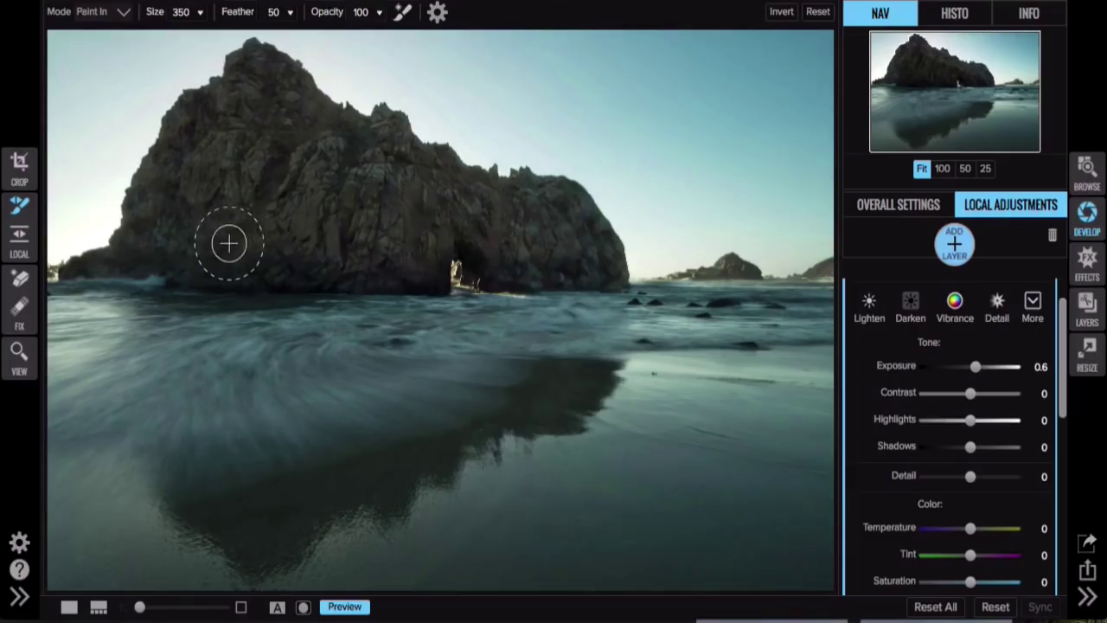
pyautogui.moveTo(229, 243); pyautogui.dragTo(248, 238)
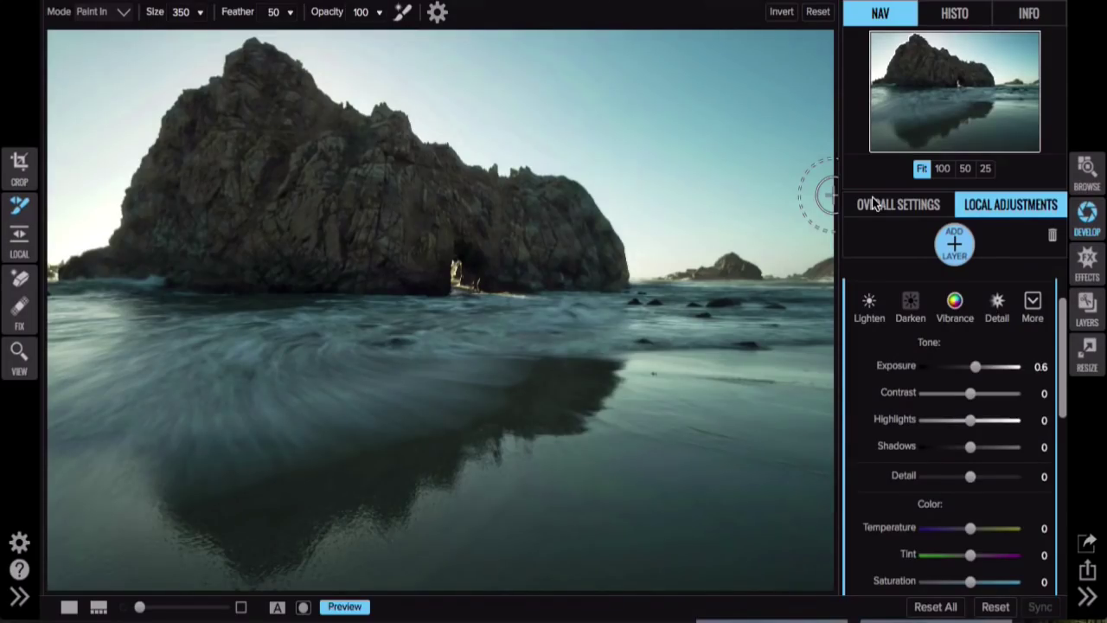
pyautogui.moveTo(974, 370); pyautogui.dragTo(977, 371)
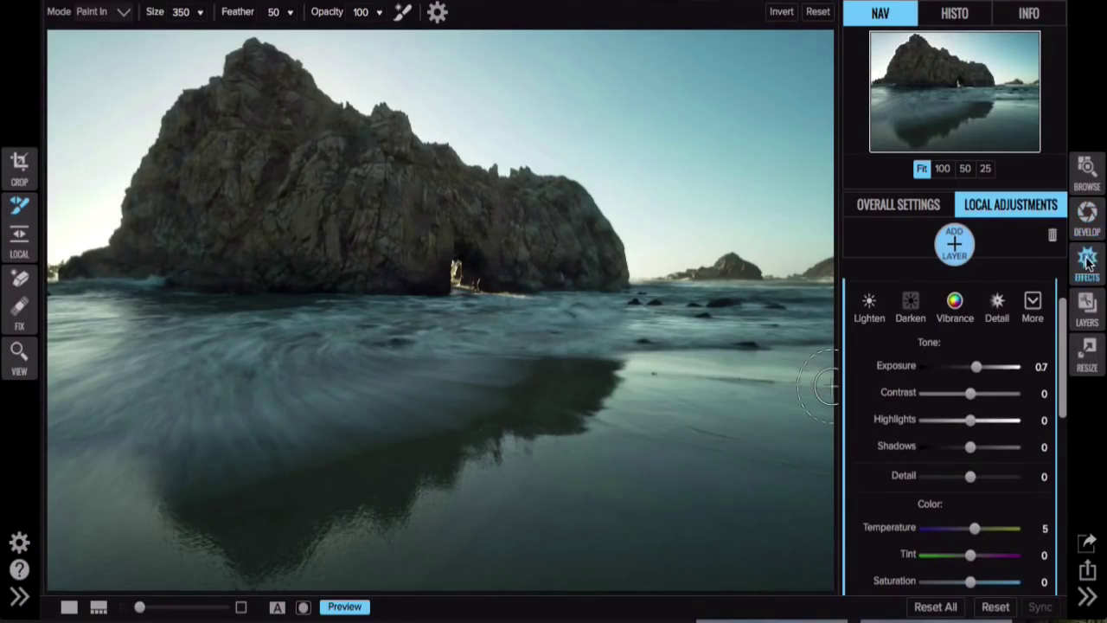
# Step: Leave the brush, collapse the layer list, and add a Dynamic Contrast filter to the whole image
pyautogui.press('z')
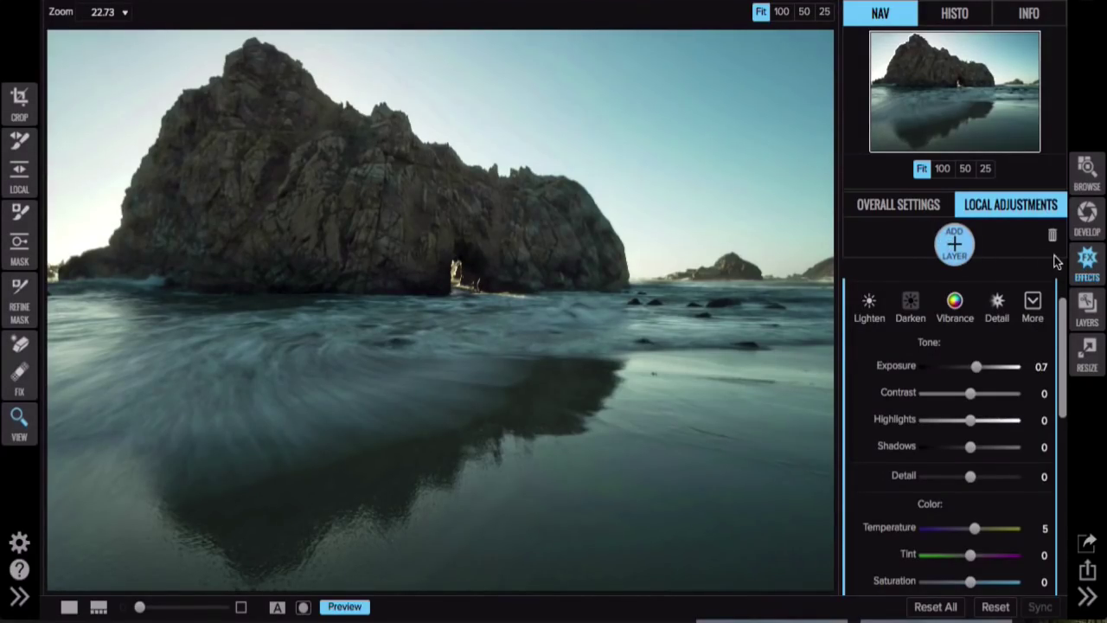
pyautogui.click(952, 243)
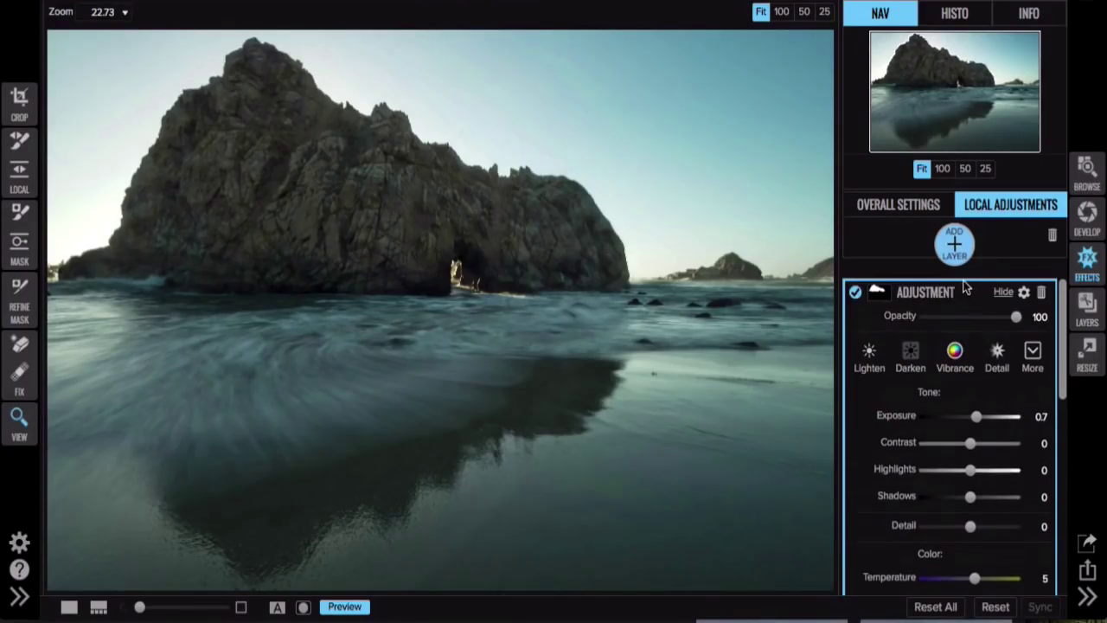
pyautogui.click(948, 322)
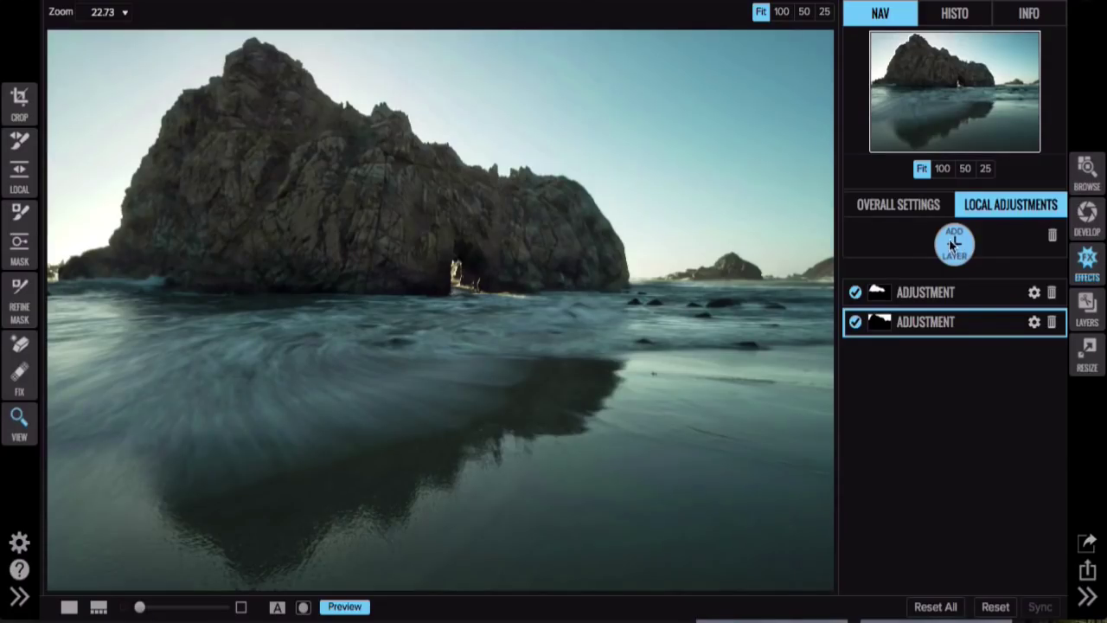
pyautogui.click(911, 205)
pyautogui.click(955, 269)
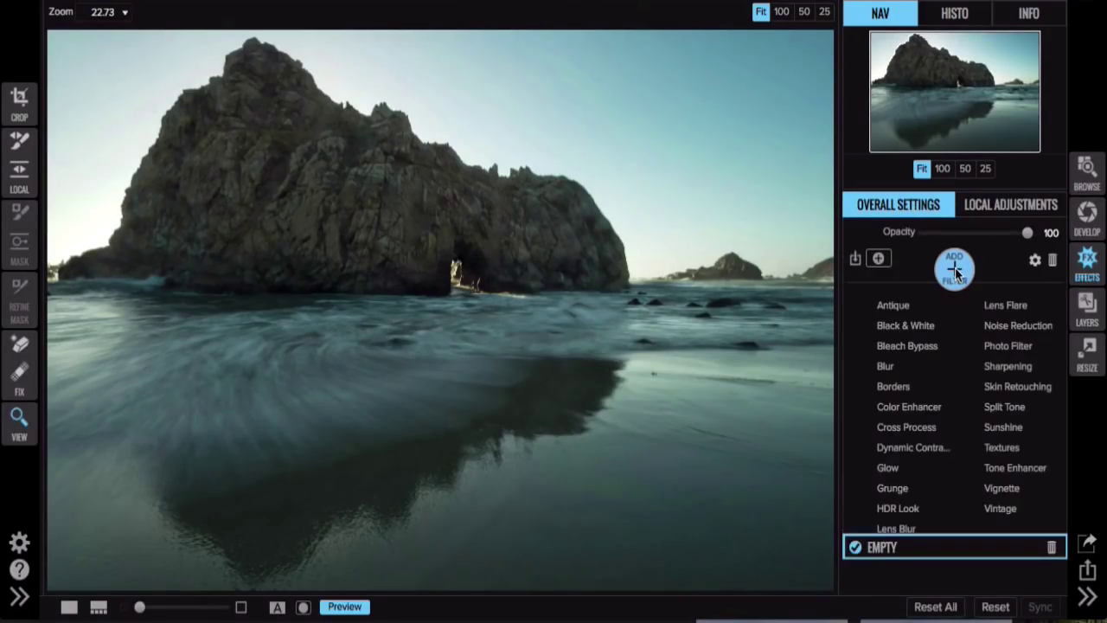
pyautogui.click(921, 449)
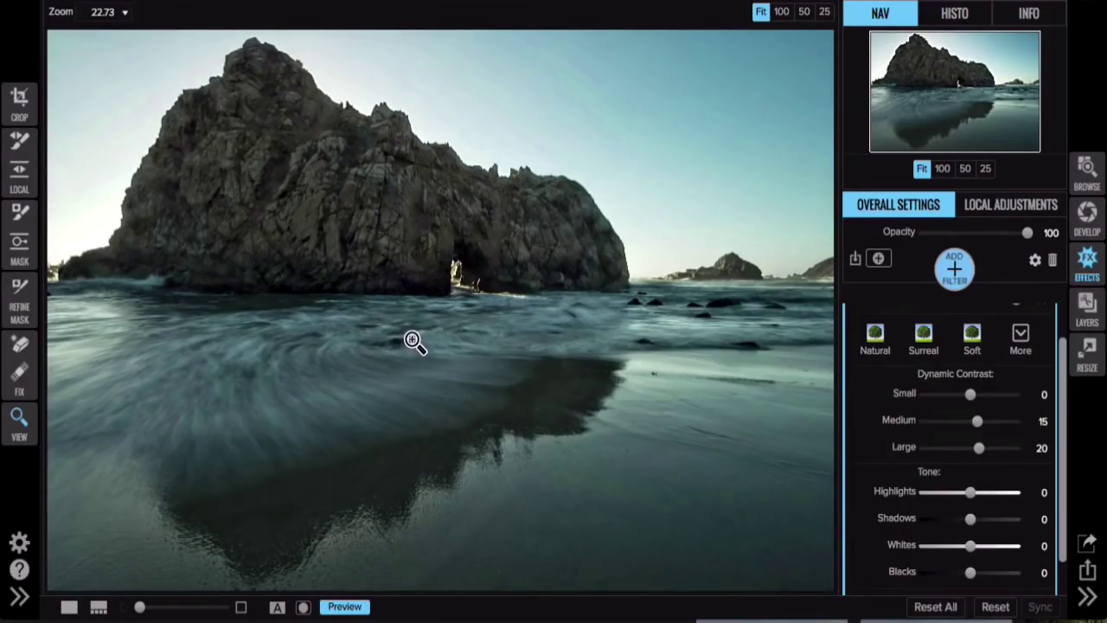
# Step: Tune Dynamic Contrast to Small 25, Medium 31 and Large 12
pyautogui.moveTo(977, 420); pyautogui.dragTo(986, 421)
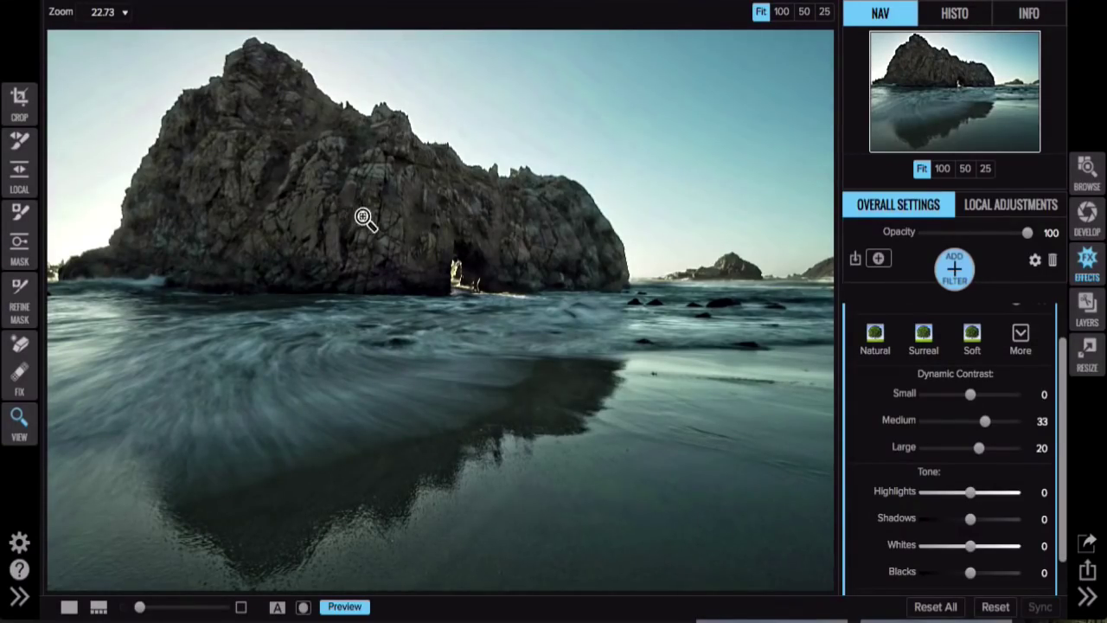
pyautogui.moveTo(970, 396)
pyautogui.mouseDown()
pyautogui.moveTo(991, 396)
pyautogui.moveTo(976, 397)
pyautogui.mouseUp()
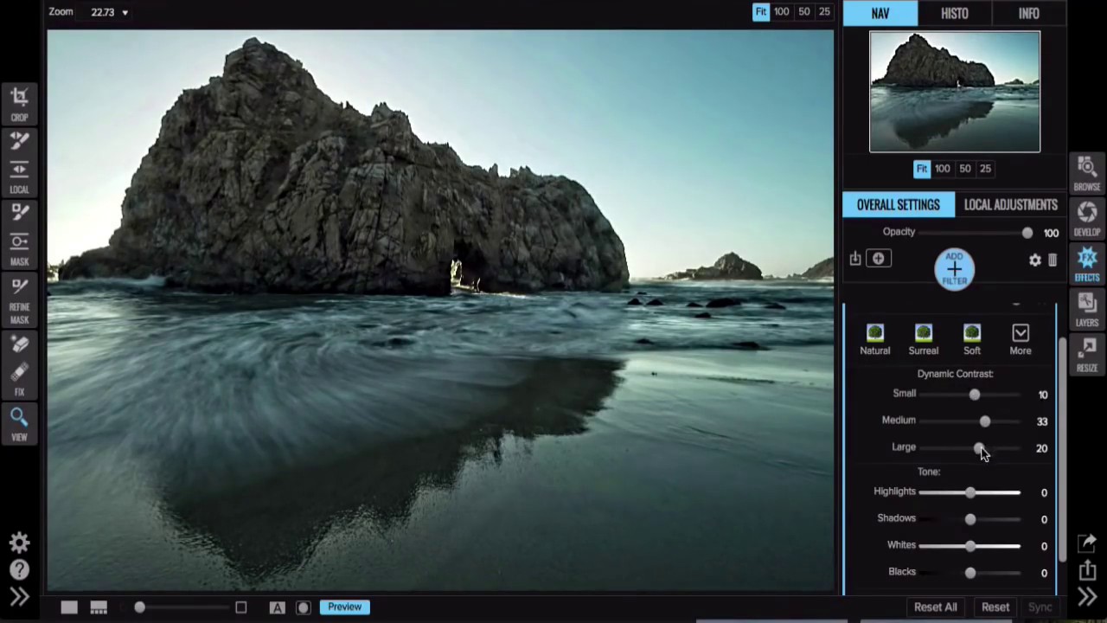
pyautogui.moveTo(980, 448); pyautogui.dragTo(995, 447)
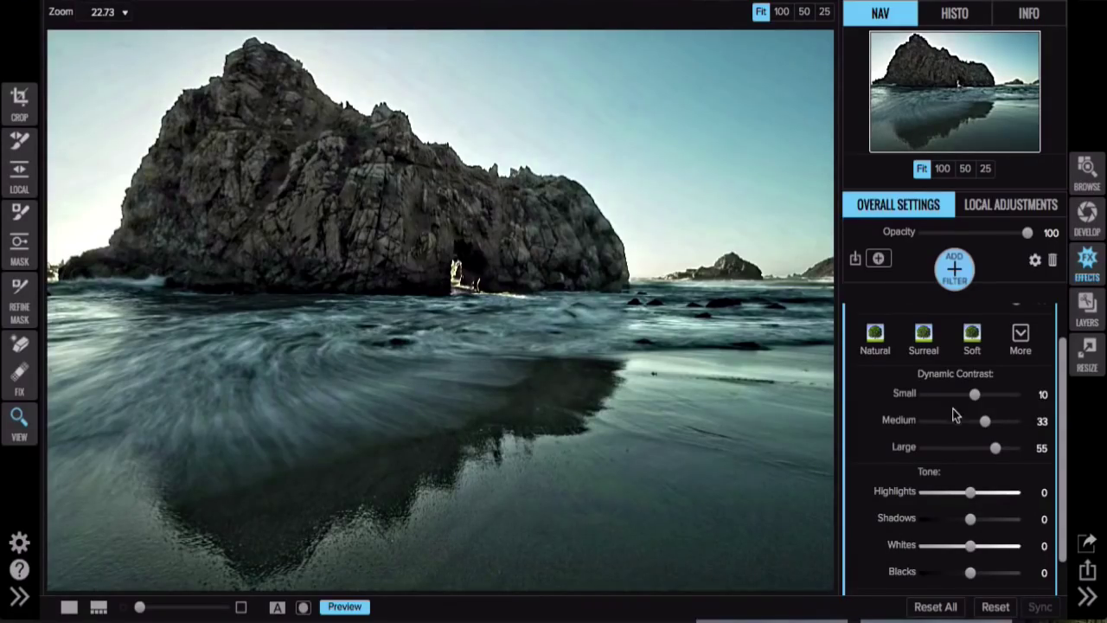
pyautogui.moveTo(992, 448); pyautogui.dragTo(975, 451)
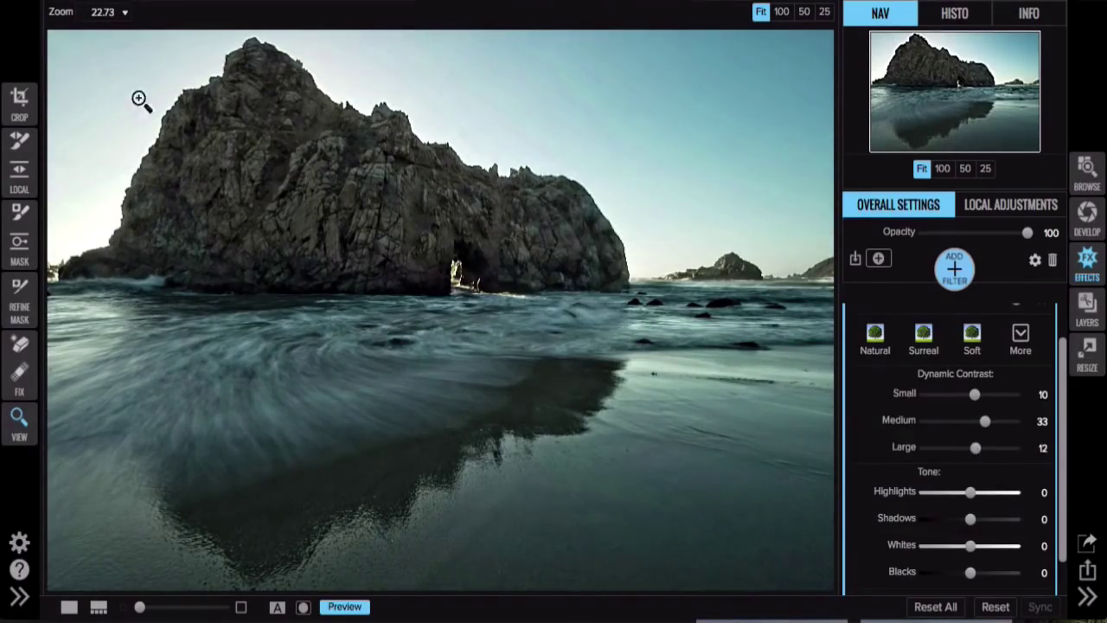
pyautogui.moveTo(983, 422); pyautogui.dragTo(977, 421)
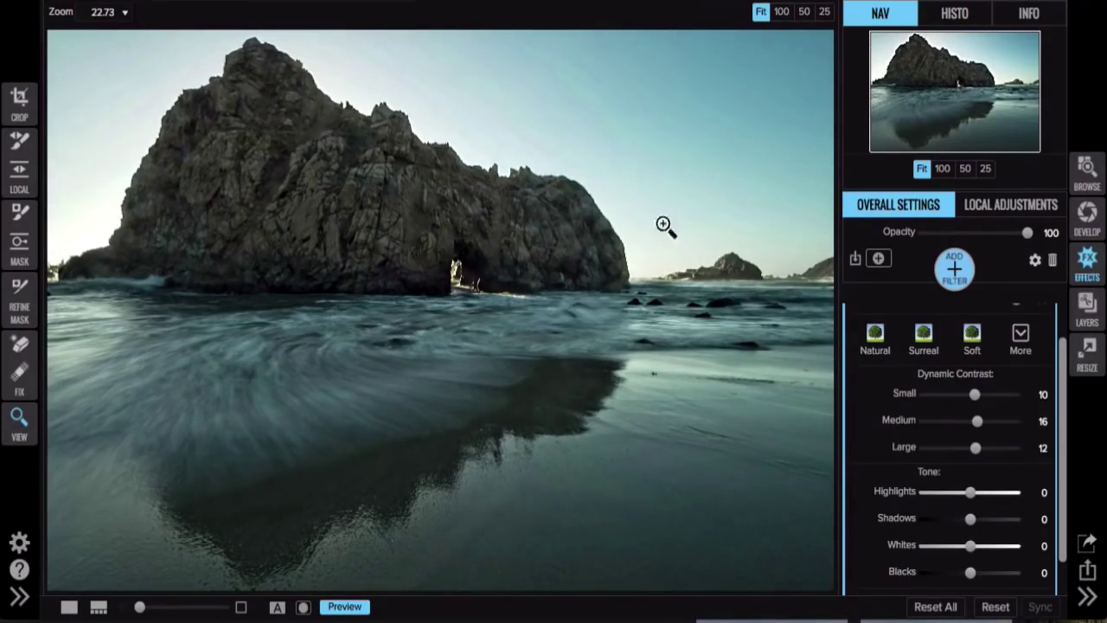
pyautogui.moveTo(975, 395); pyautogui.dragTo(985, 423)
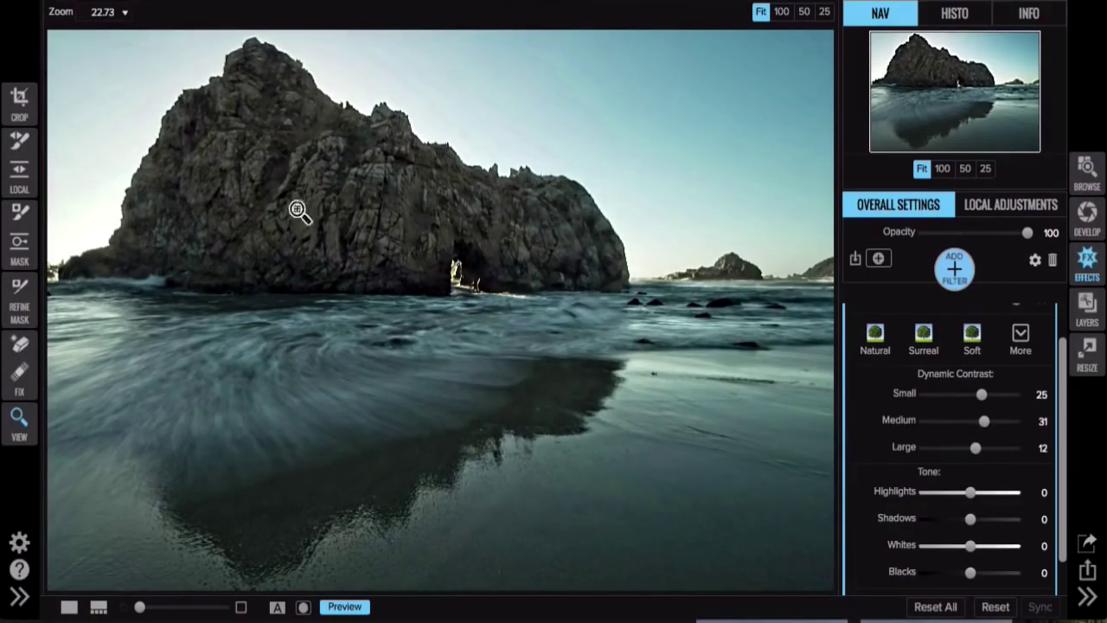
# Step: Mask the Dynamic Contrast out of the foreground water with a size-600 Paint Out brush
pyautogui.click(21, 214)
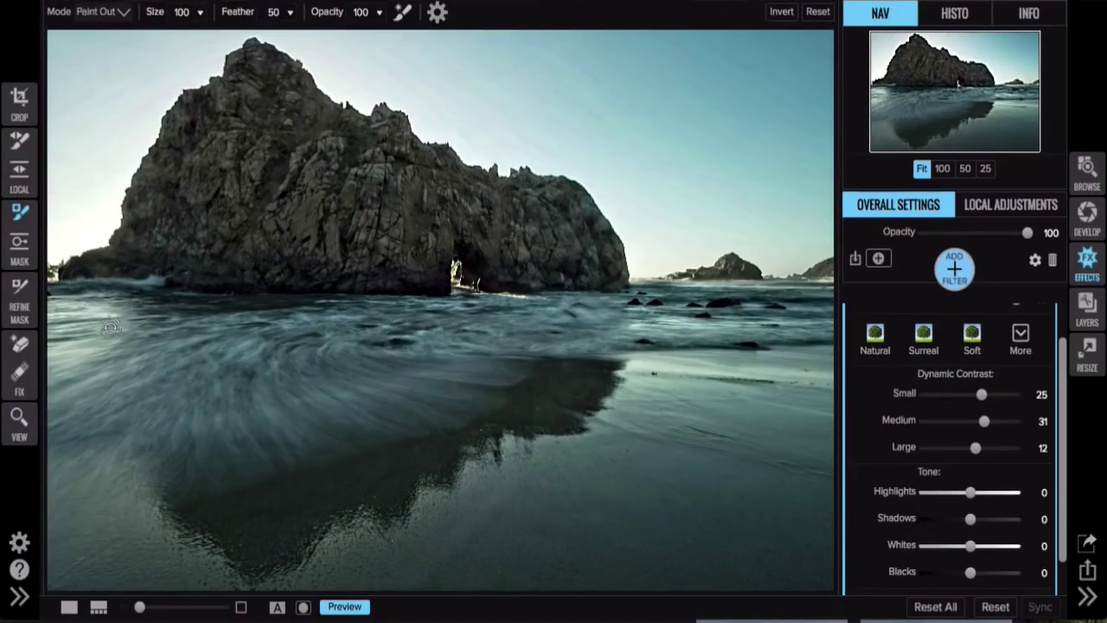
pyautogui.press(']')
pyautogui.press(']')
pyautogui.press(']')
pyautogui.press(']')
pyautogui.press(']')
pyautogui.press(']')
pyautogui.press(']')
pyautogui.press(']')
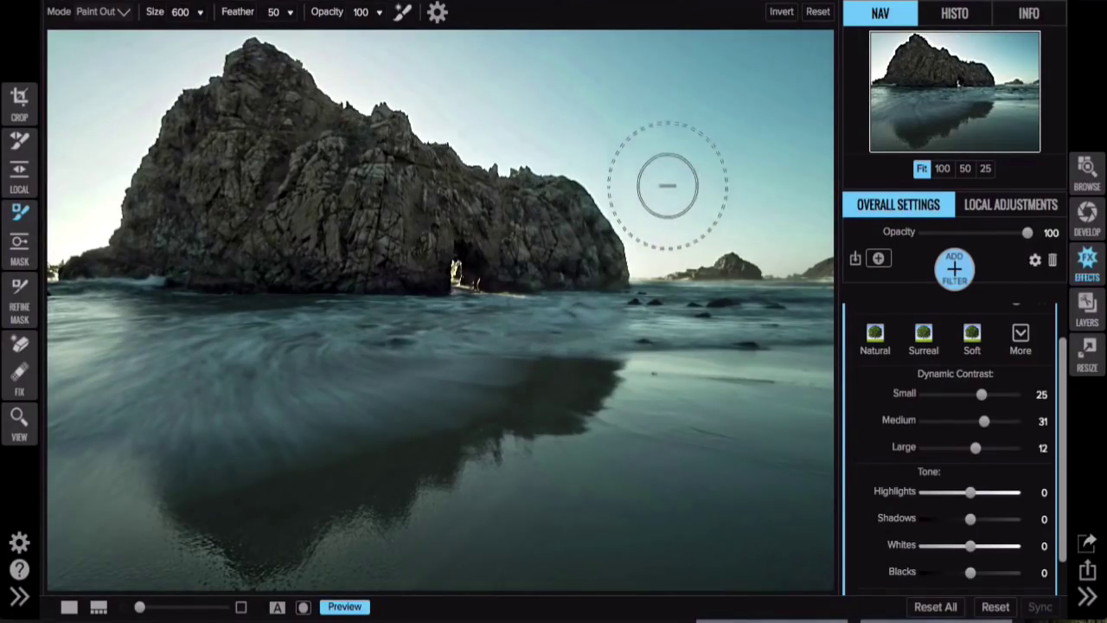
pyautogui.scroll(-10, 654, 192)
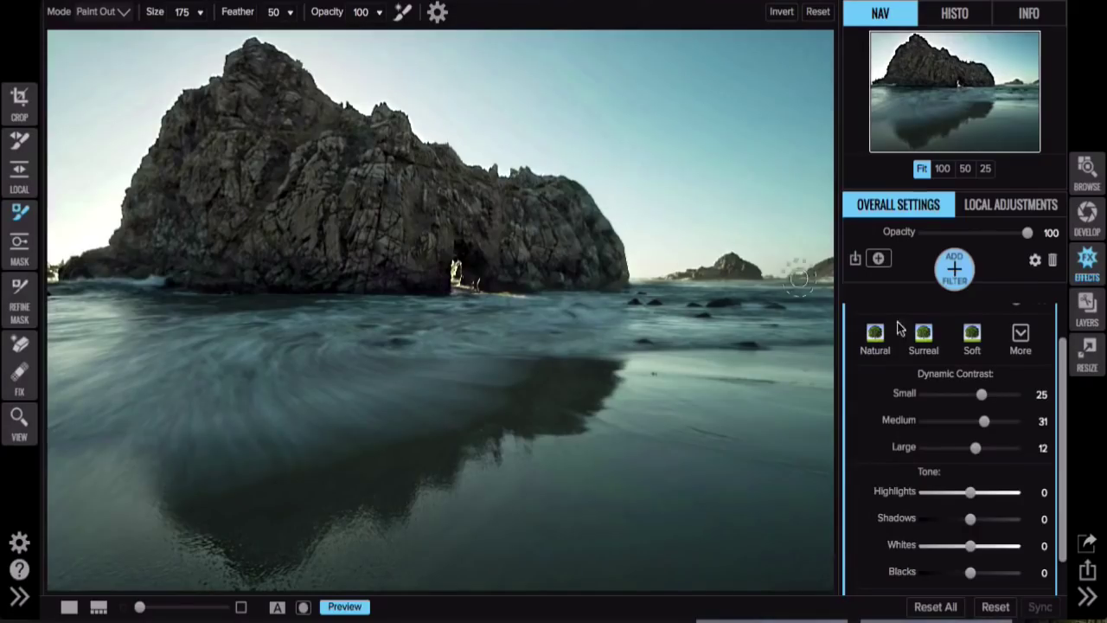
# Step: Place a tilted gradient over the foreground beach at Exposure 1.45 and Temperature 40
pyautogui.click(1087, 216)
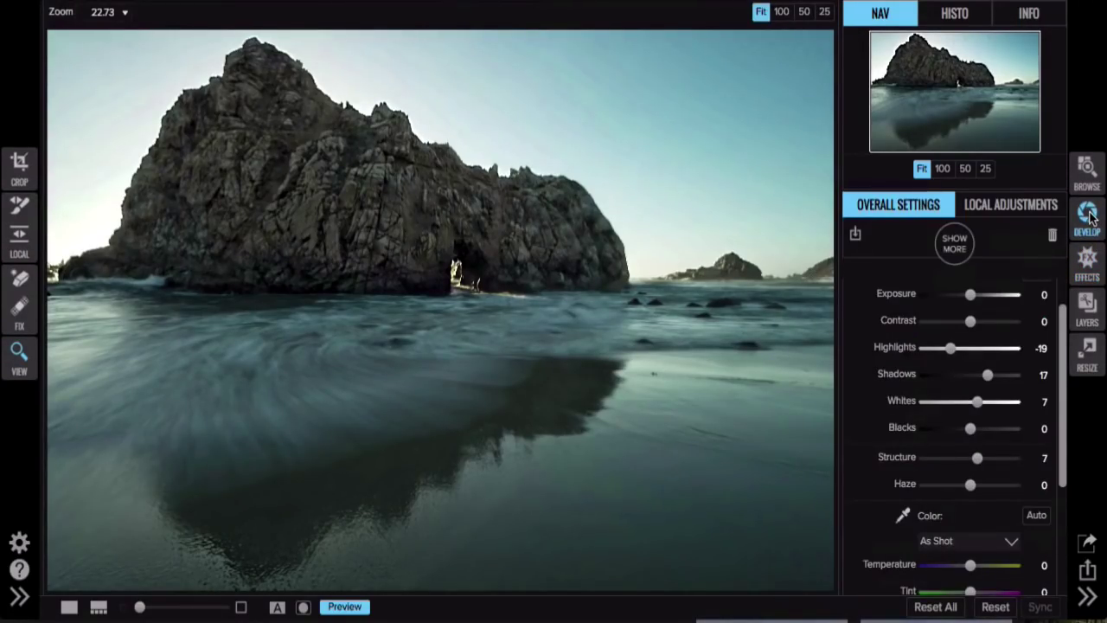
pyautogui.click(20, 239)
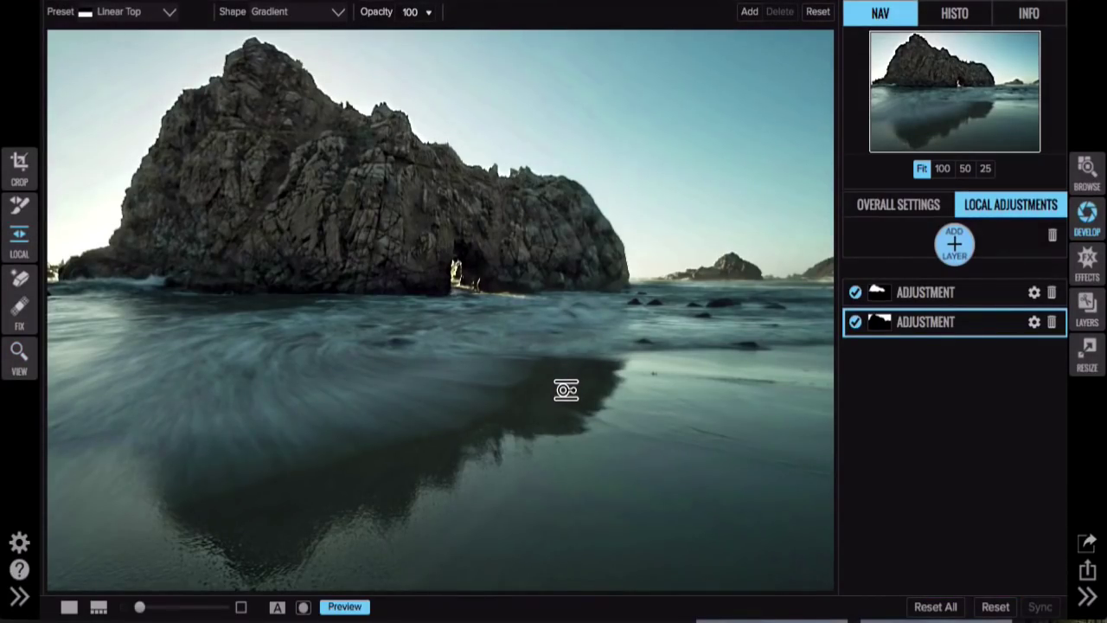
pyautogui.click(466, 400)
pyautogui.moveTo(523, 395); pyautogui.dragTo(363, 431)
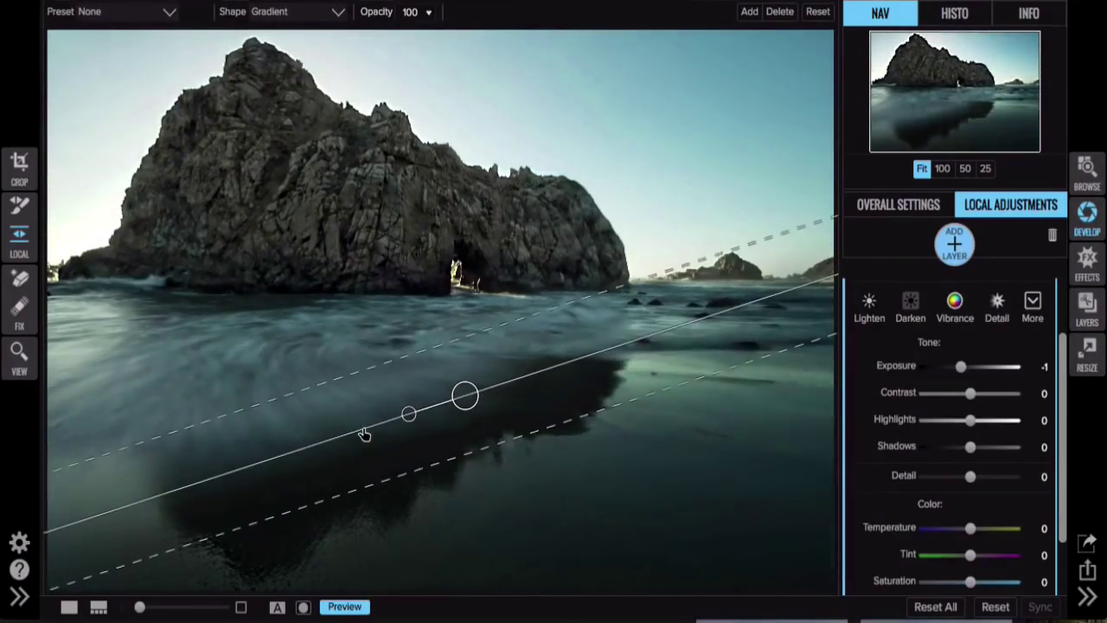
pyautogui.moveTo(962, 372); pyautogui.dragTo(980, 366)
pyautogui.moveTo(512, 444); pyautogui.dragTo(524, 482)
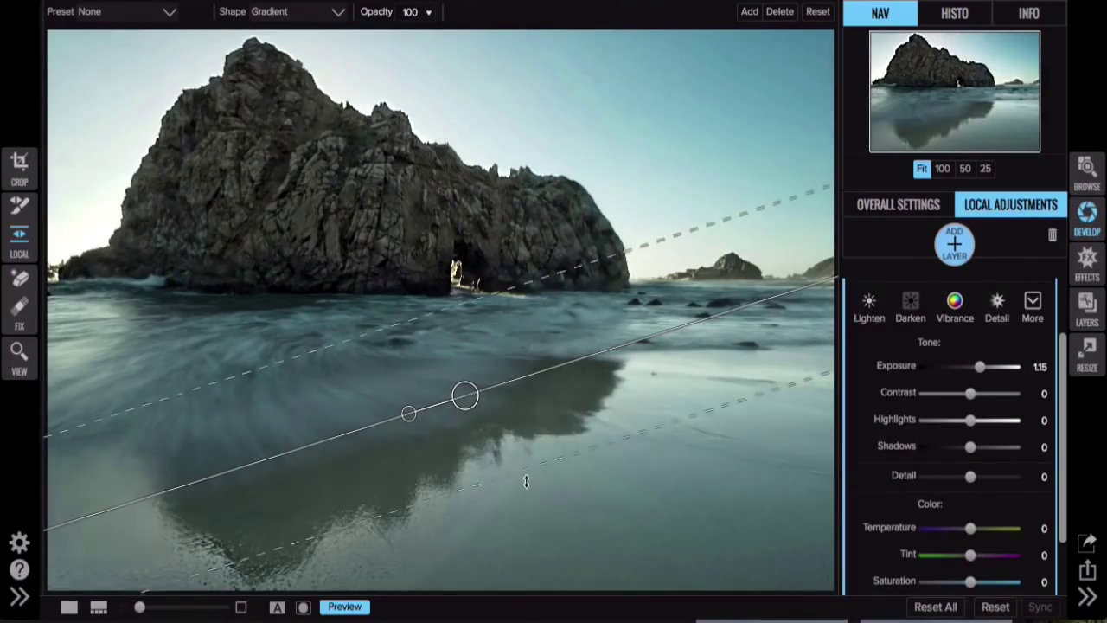
pyautogui.moveTo(461, 396); pyautogui.dragTo(431, 413)
pyautogui.moveTo(371, 334); pyautogui.dragTo(390, 361)
pyautogui.moveTo(432, 415); pyautogui.dragTo(422, 398)
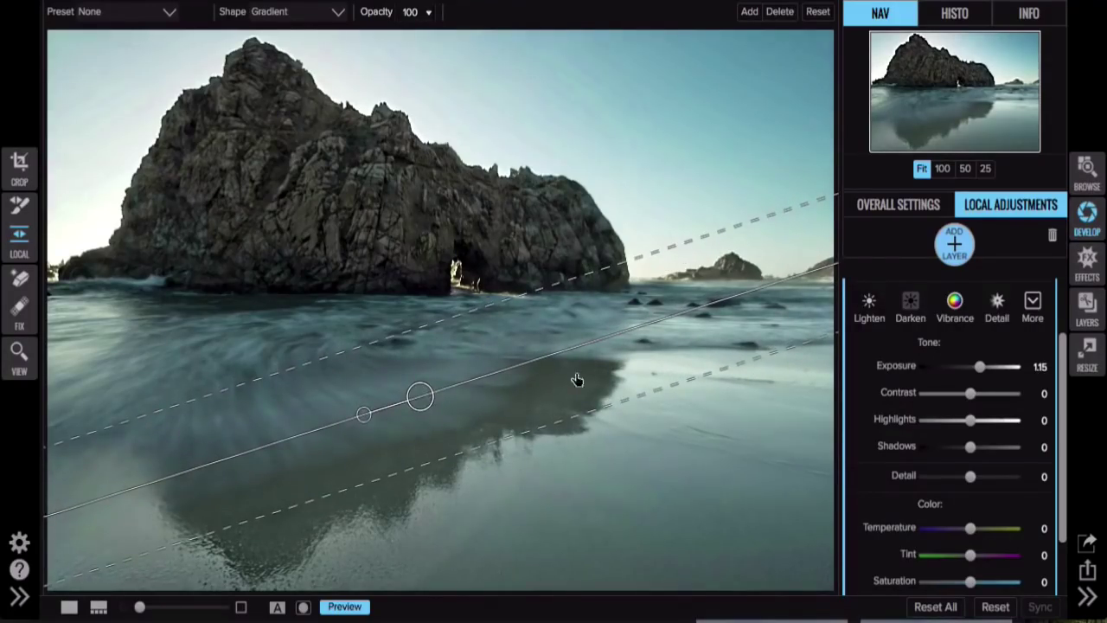
pyautogui.moveTo(972, 368); pyautogui.dragTo(983, 371)
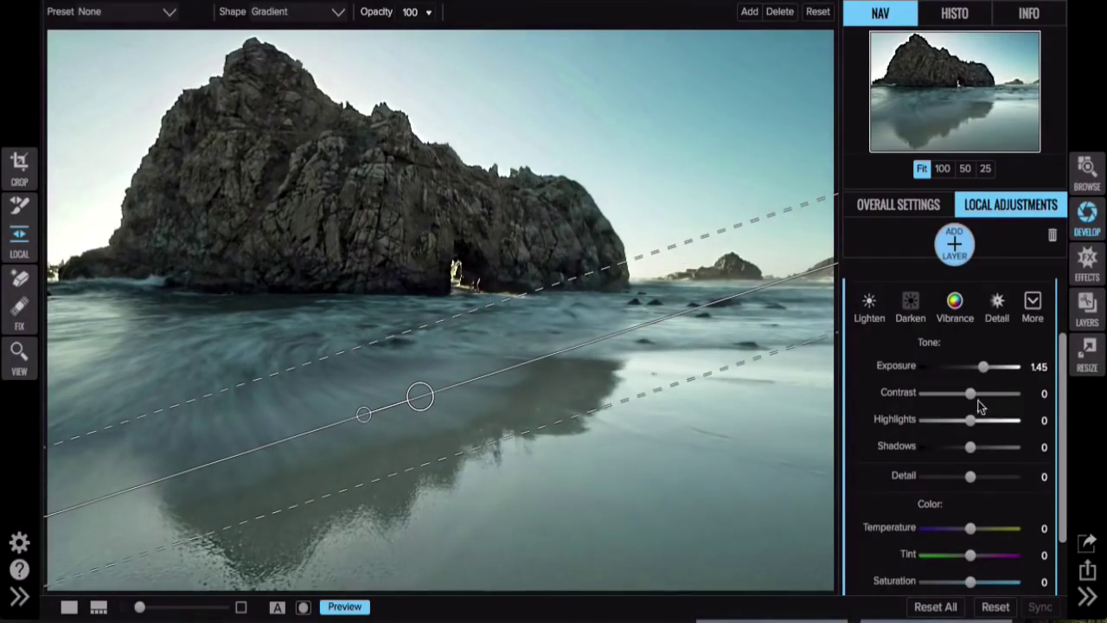
pyautogui.moveTo(972, 528); pyautogui.dragTo(996, 531)
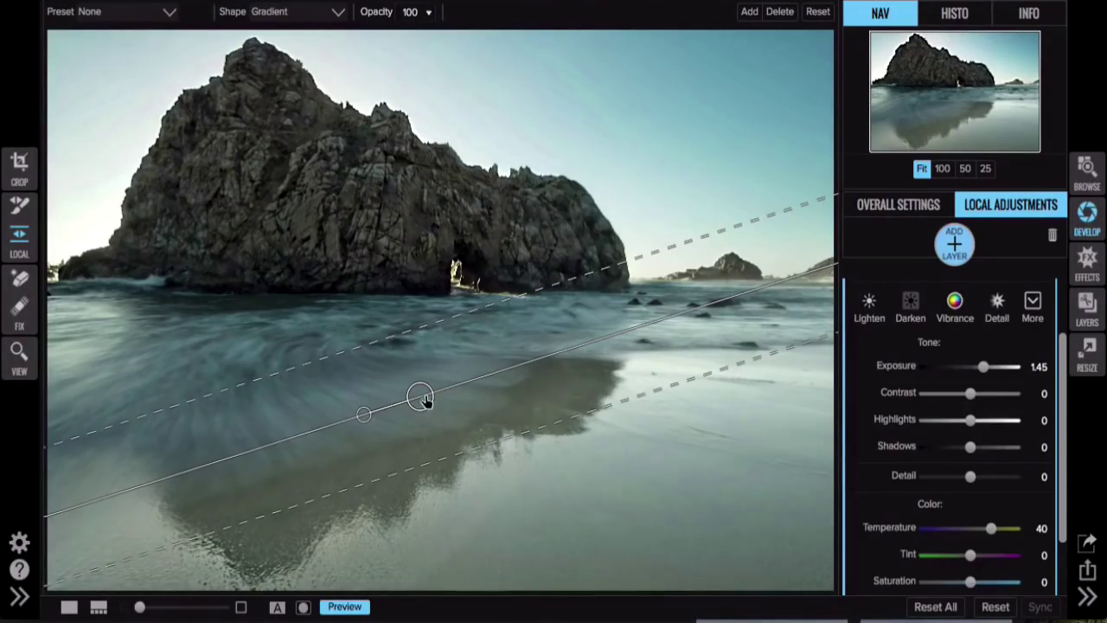
pyautogui.moveTo(423, 400); pyautogui.dragTo(240, 337)
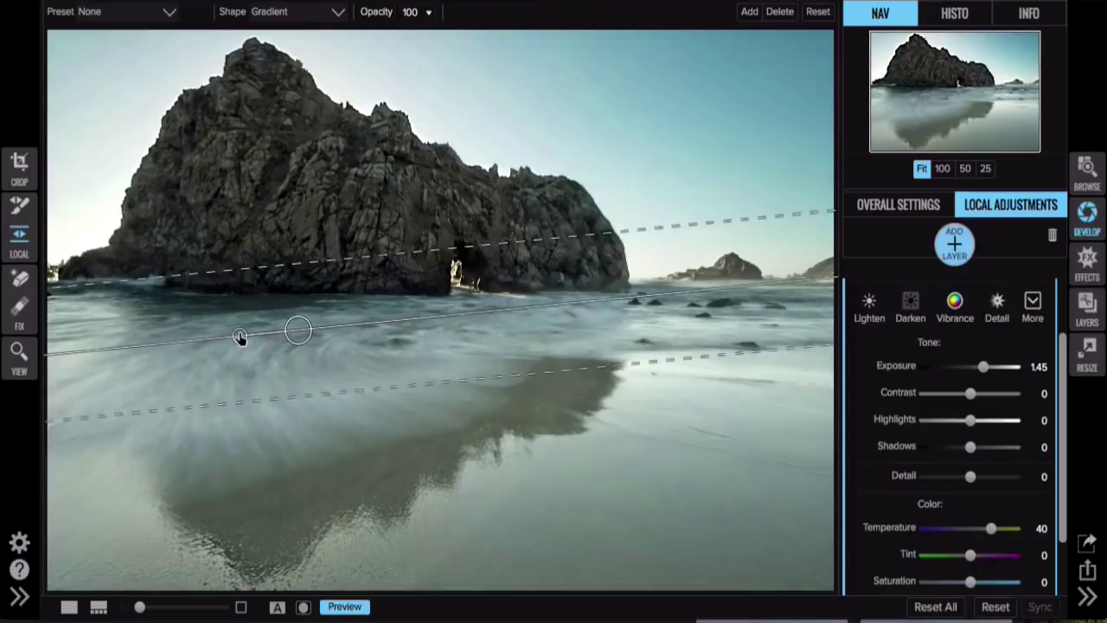
# Step: Raise the beach gradient to Exposure 1.55 and settle its warmth at Temperature 45
pyautogui.moveTo(986, 372); pyautogui.dragTo(985, 395)
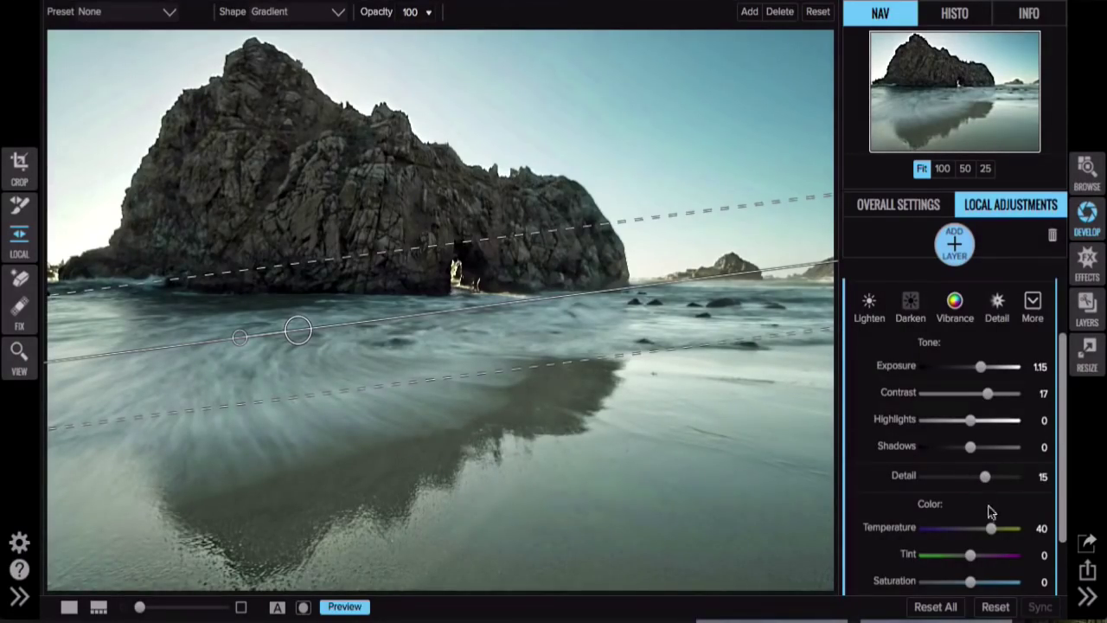
pyautogui.moveTo(980, 366); pyautogui.dragTo(984, 366)
pyautogui.moveTo(991, 528); pyautogui.dragTo(1002, 529)
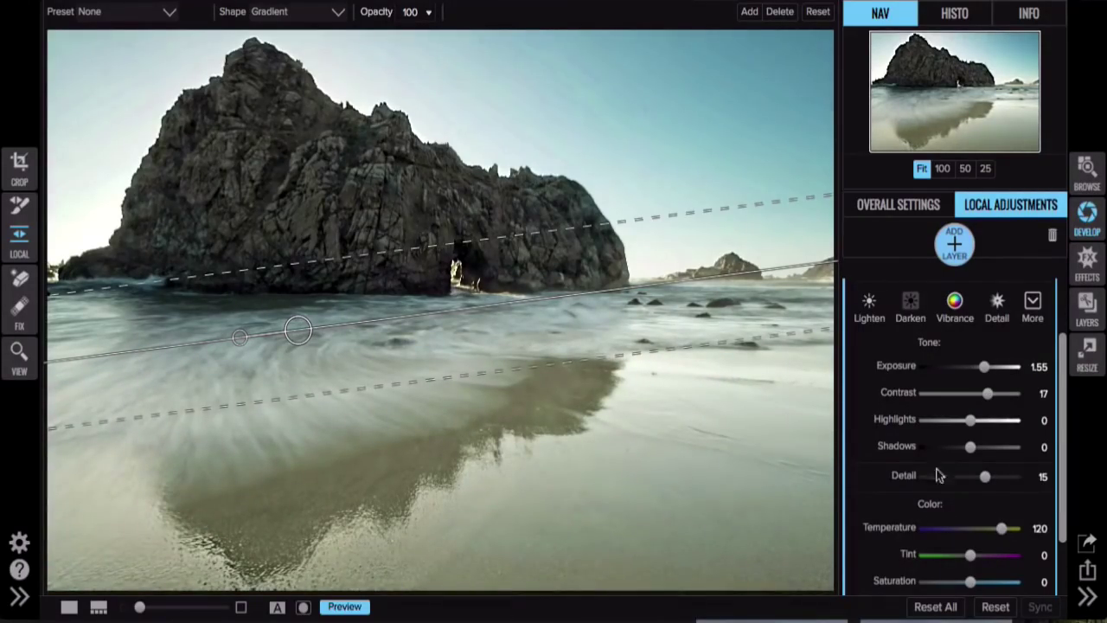
pyautogui.moveTo(1001, 529); pyautogui.dragTo(992, 529)
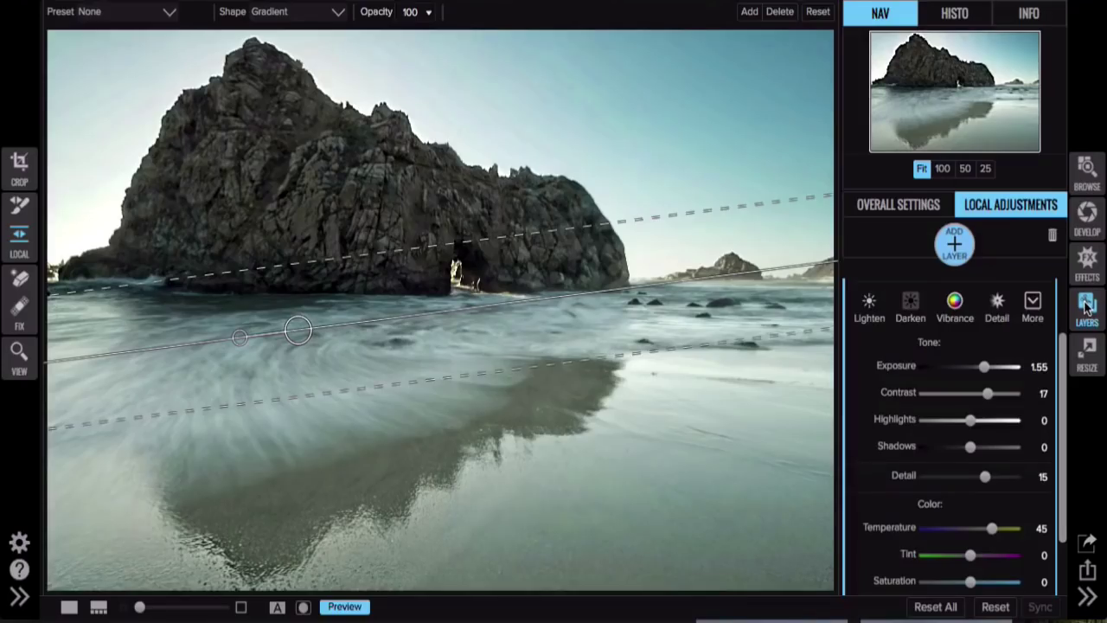
# Step: In Layers, add Skies46.jpg from the Extras Skies folder as a new layer above Composite
pyautogui.click(1087, 304)
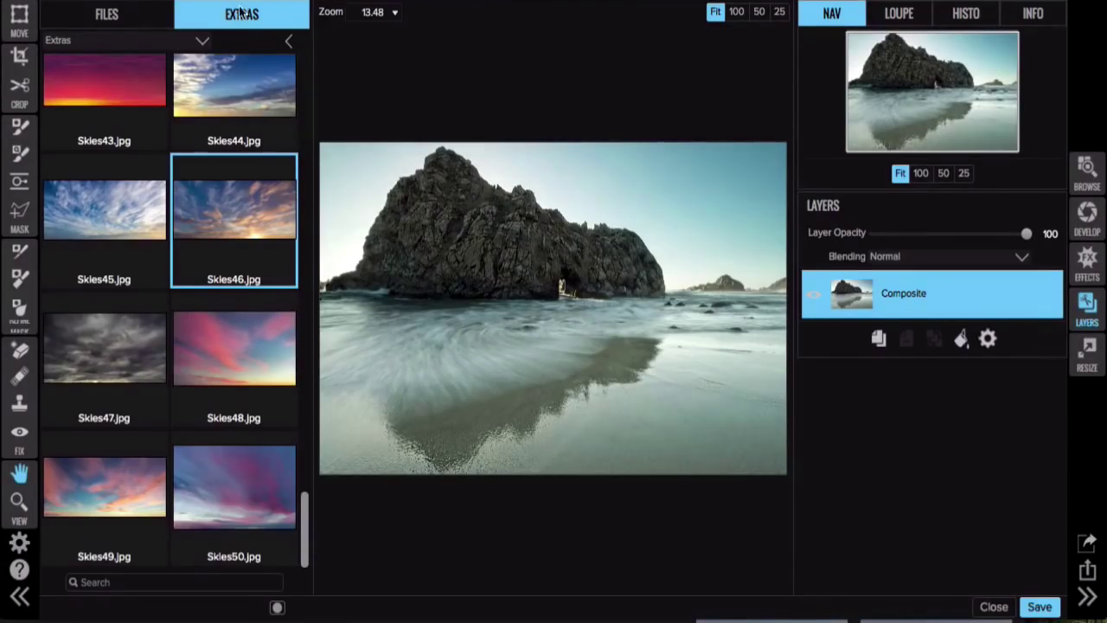
pyautogui.click(290, 43)
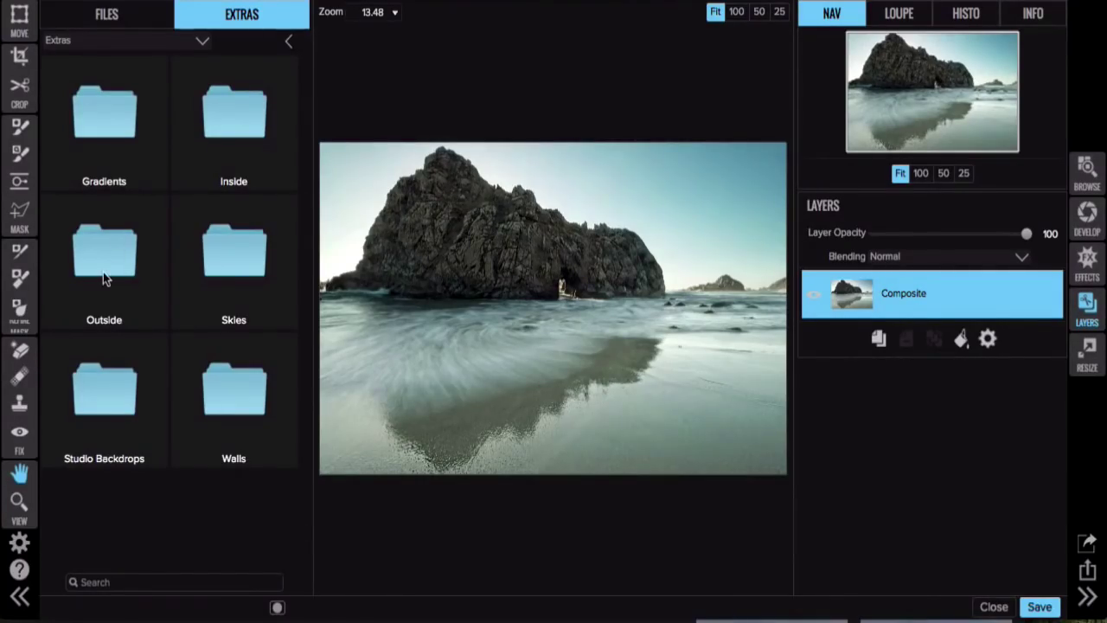
pyautogui.click(240, 256)
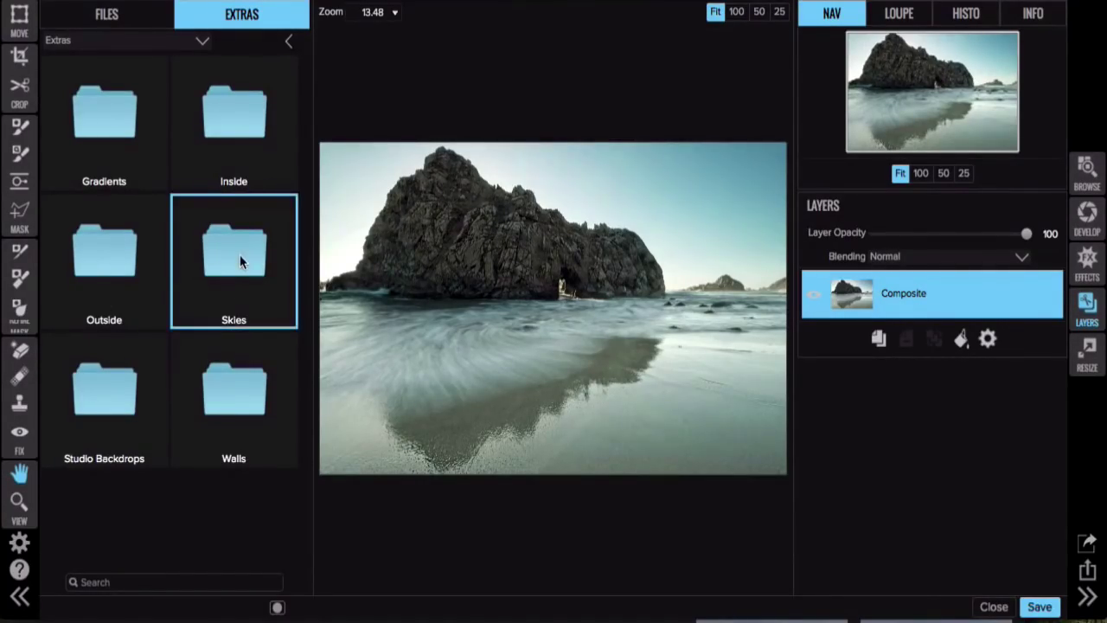
pyautogui.scroll(-15, 240, 255)
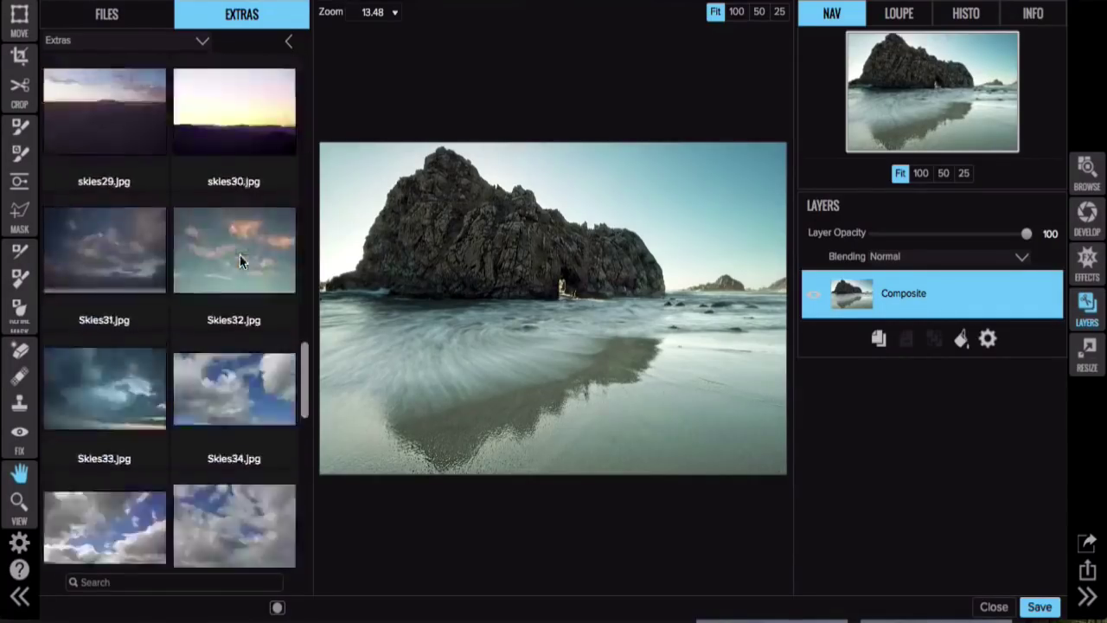
pyautogui.click(230, 255)
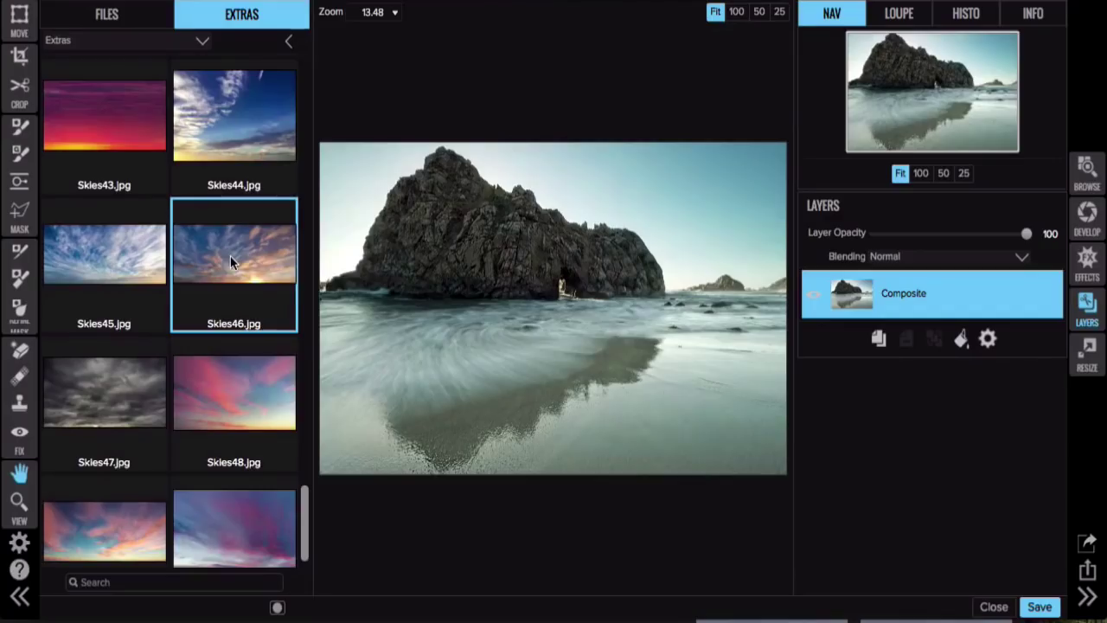
pyautogui.moveTo(230, 255); pyautogui.dragTo(469, 271)
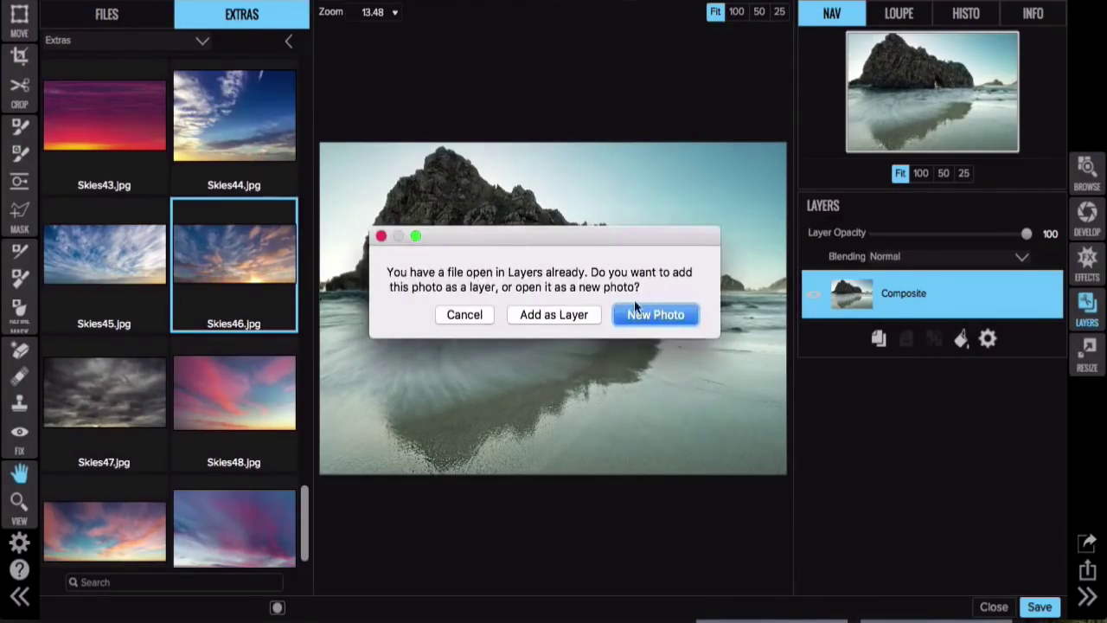
pyautogui.click(554, 314)
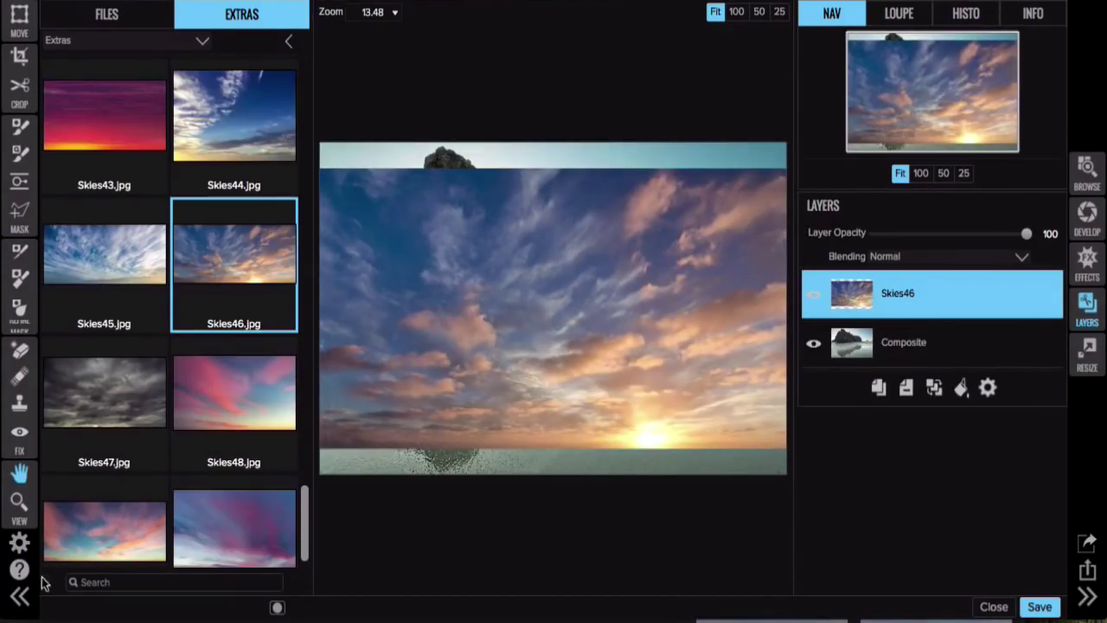
# Step: Move the Skies46 sky layer up and resize it to 5800×2112 with the Move tool, then apply
pyautogui.click(21, 595)
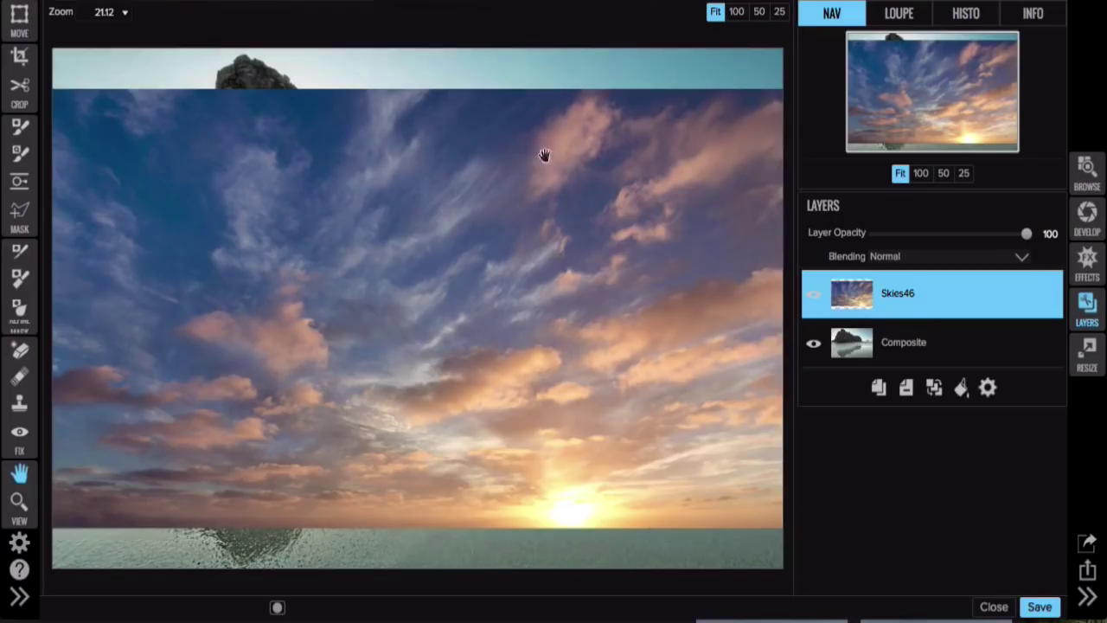
pyautogui.click(780, 13)
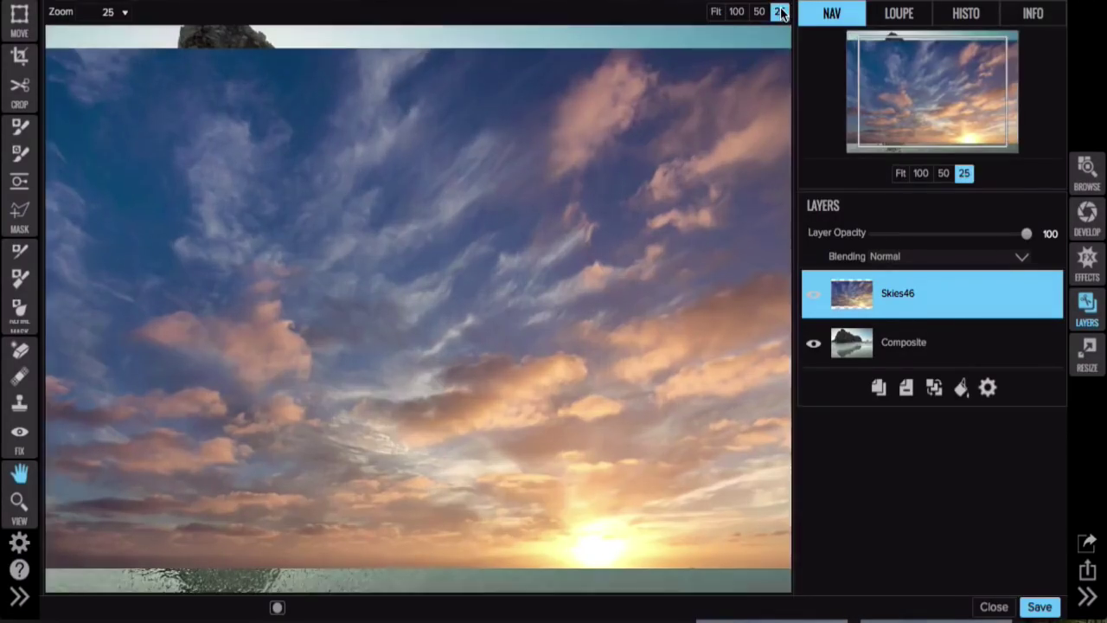
pyautogui.hotkey('ctrl', '-')
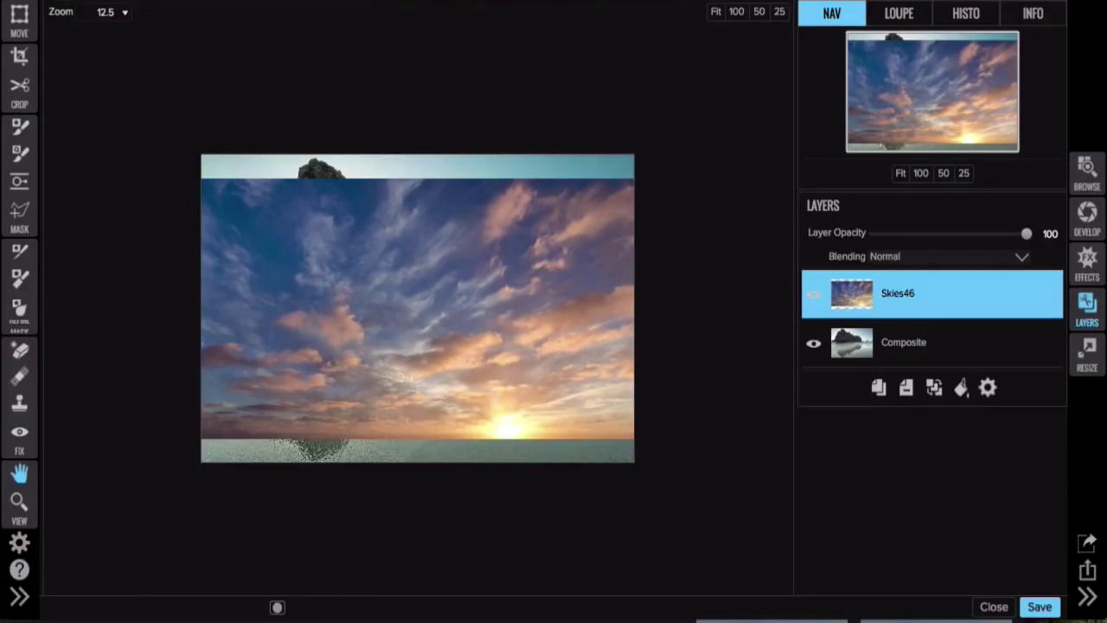
pyautogui.click(19, 16)
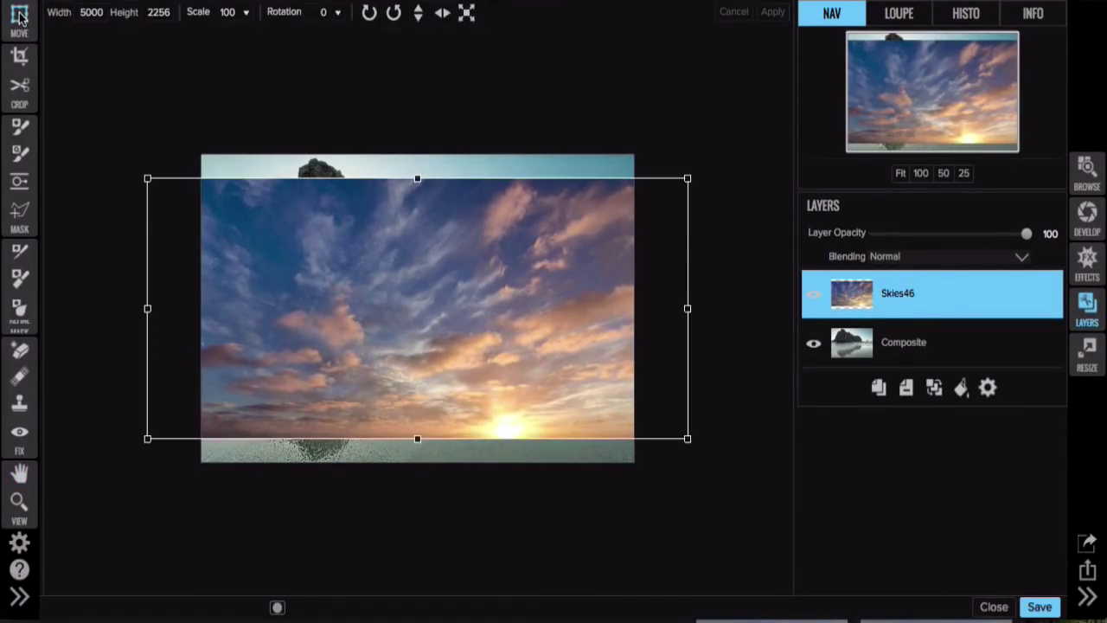
pyautogui.moveTo(479, 328); pyautogui.dragTo(423, 181)
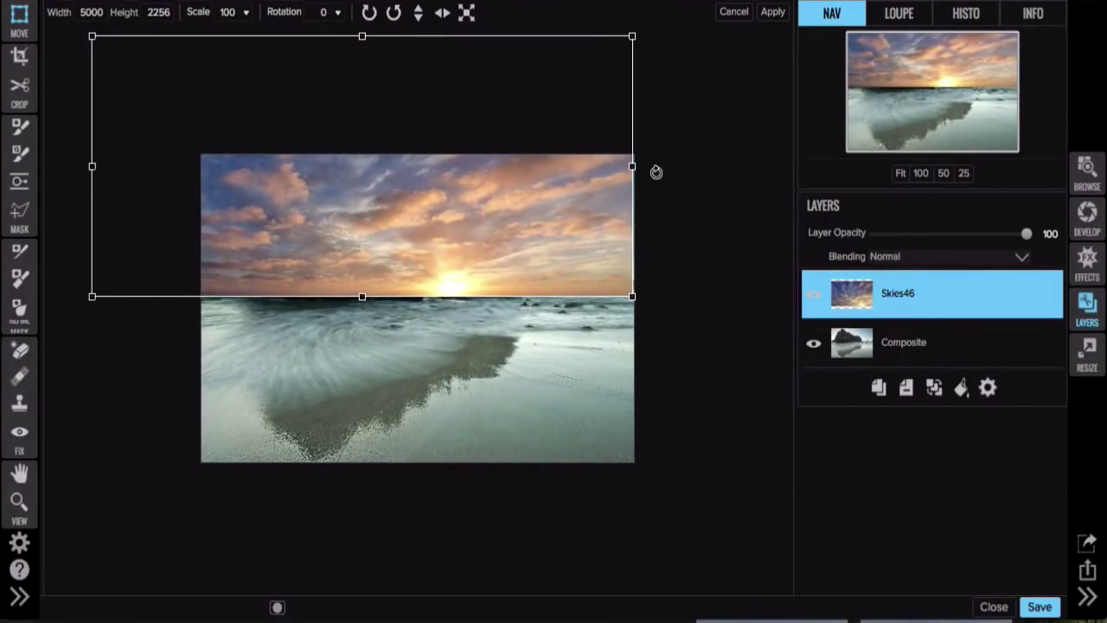
pyautogui.moveTo(634, 168); pyautogui.dragTo(731, 168)
pyautogui.moveTo(595, 215); pyautogui.dragTo(483, 261)
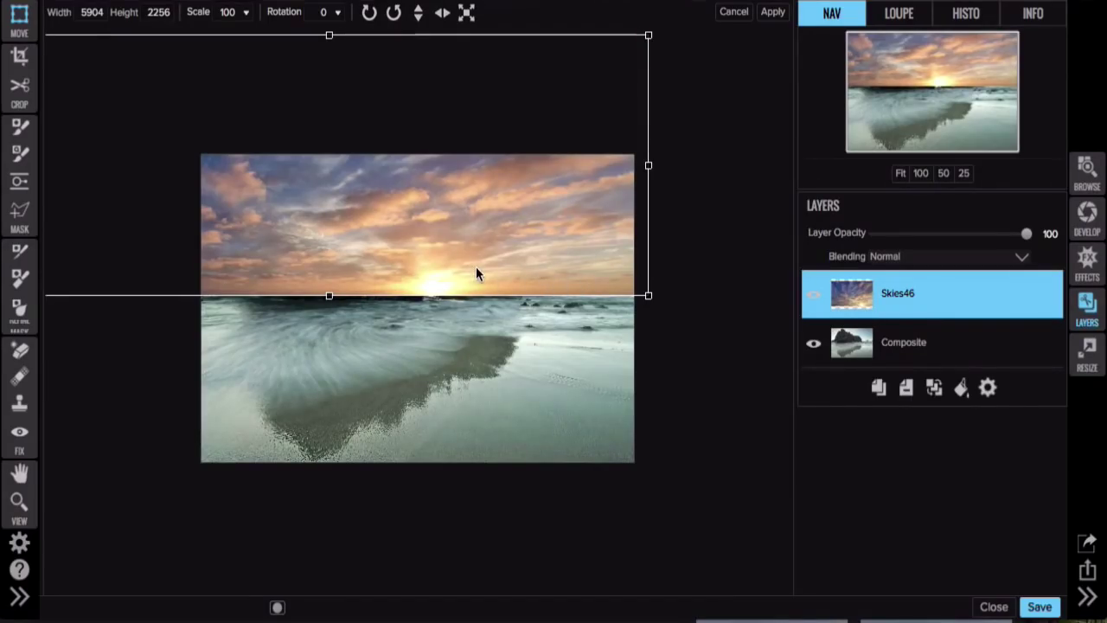
pyautogui.moveTo(650, 37)
pyautogui.mouseDown()
pyautogui.moveTo(638, 75)
pyautogui.moveTo(637, 52)
pyautogui.mouseUp()
pyautogui.click(772, 14)
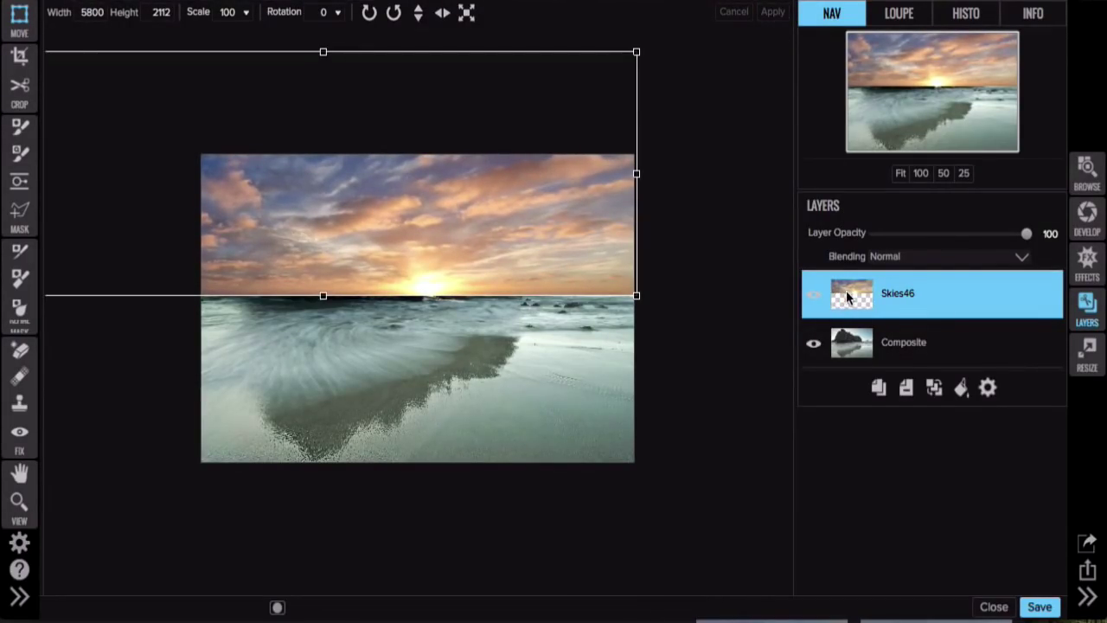
# Step: Hide the sky layer and paint out leftover sky near the left edge on the Composite mask
pyautogui.click(814, 296)
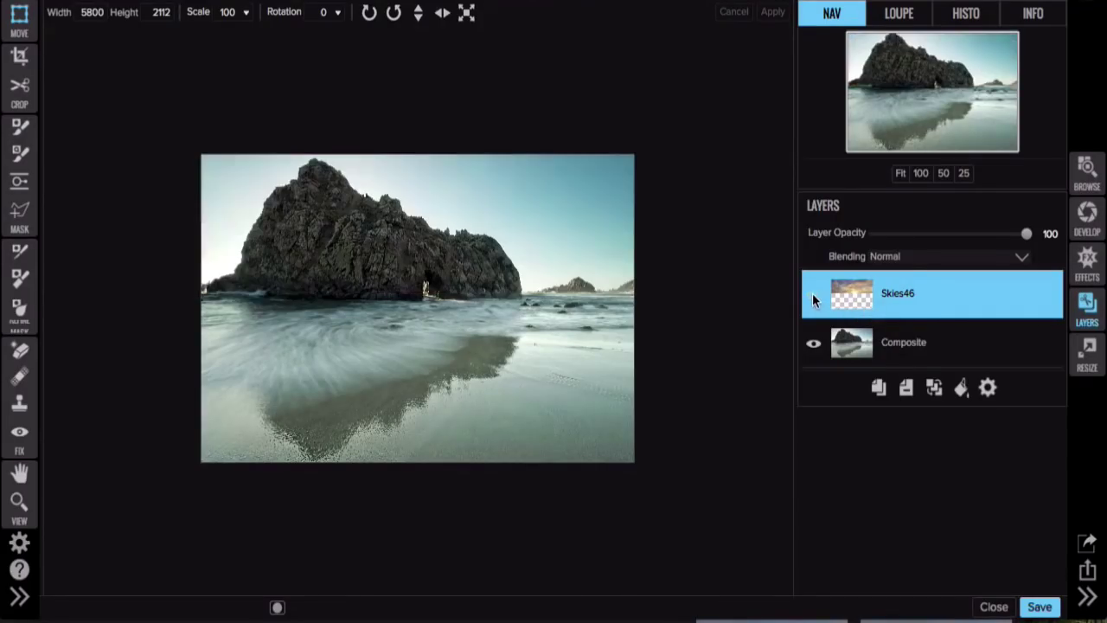
pyautogui.click(855, 342)
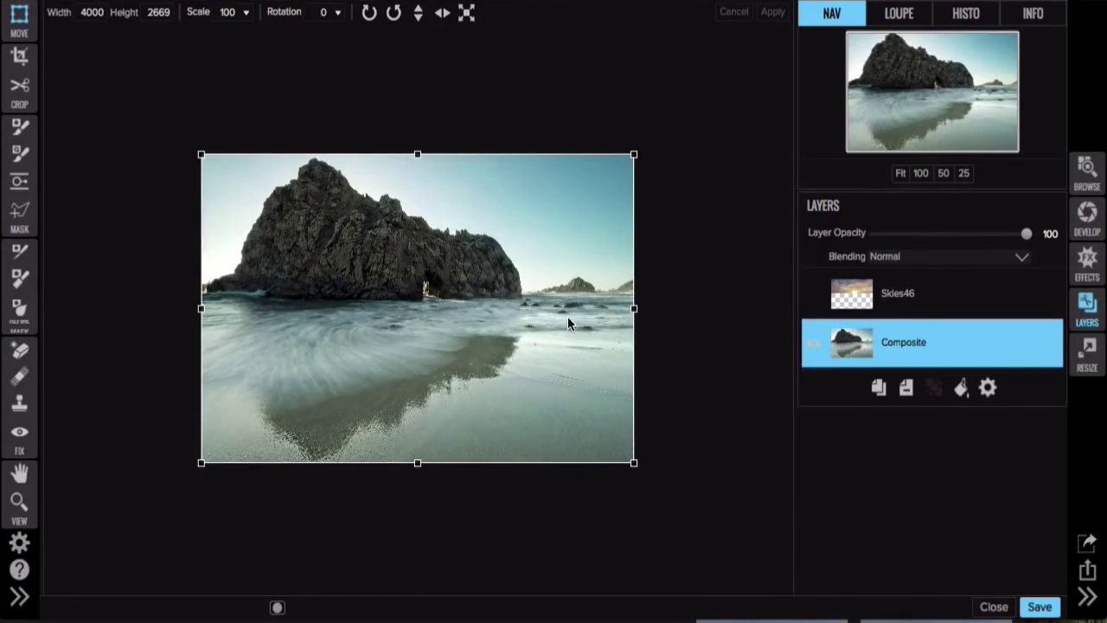
pyautogui.click(21, 156)
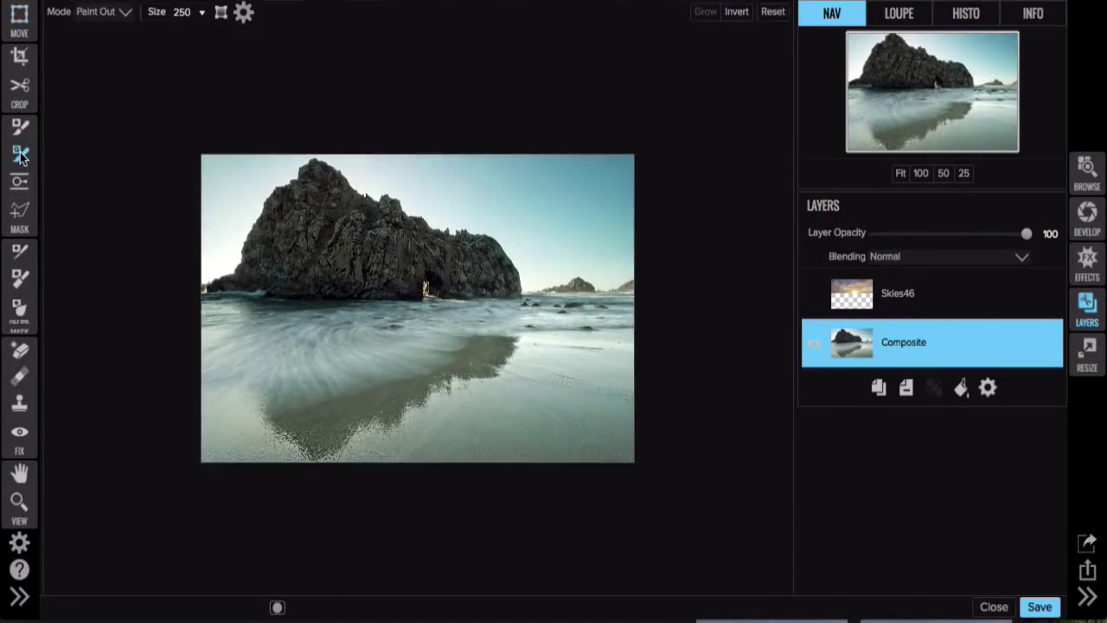
pyautogui.moveTo(241, 176); pyautogui.dragTo(219, 217)
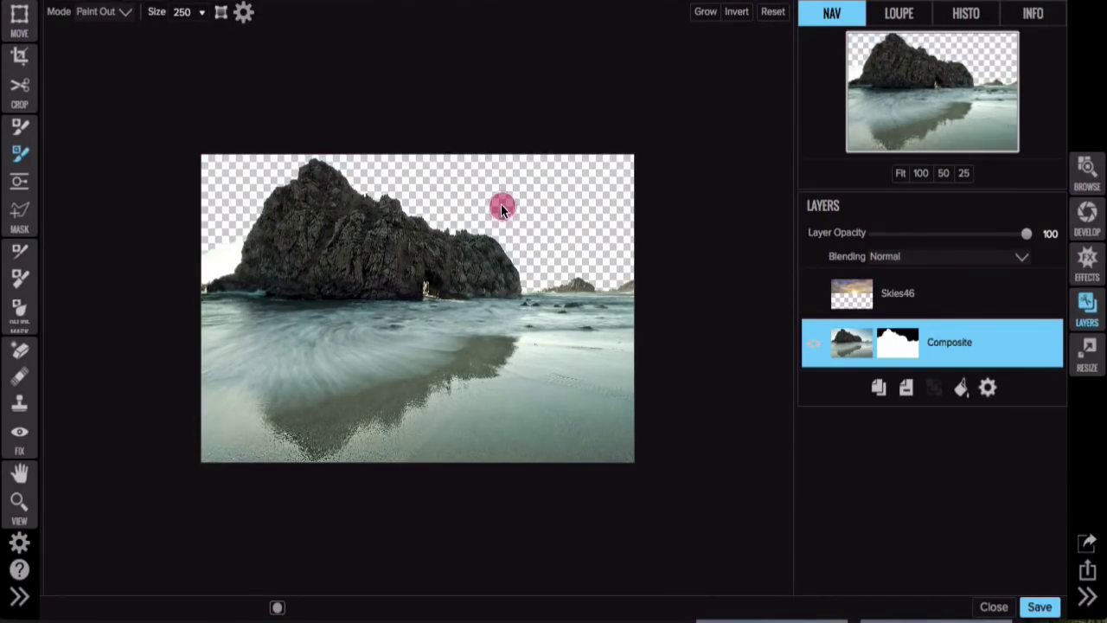
pyautogui.moveTo(230, 233); pyautogui.dragTo(217, 251)
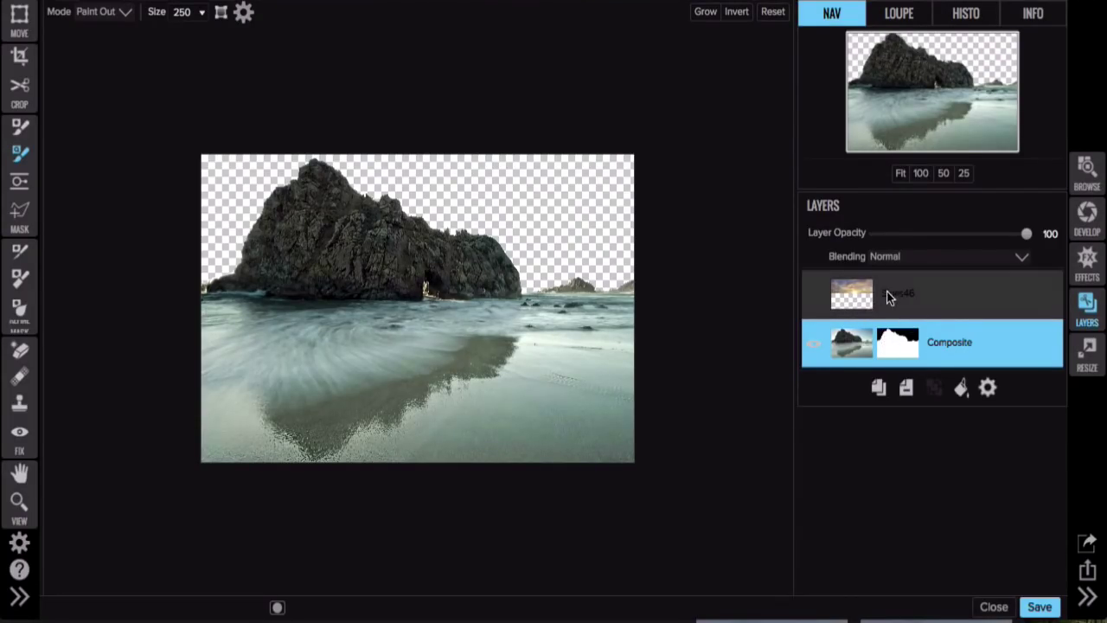
# Step: Copy the Composite rock mask onto the visible Skies46 layer and invert it
pyautogui.click(243, 11)
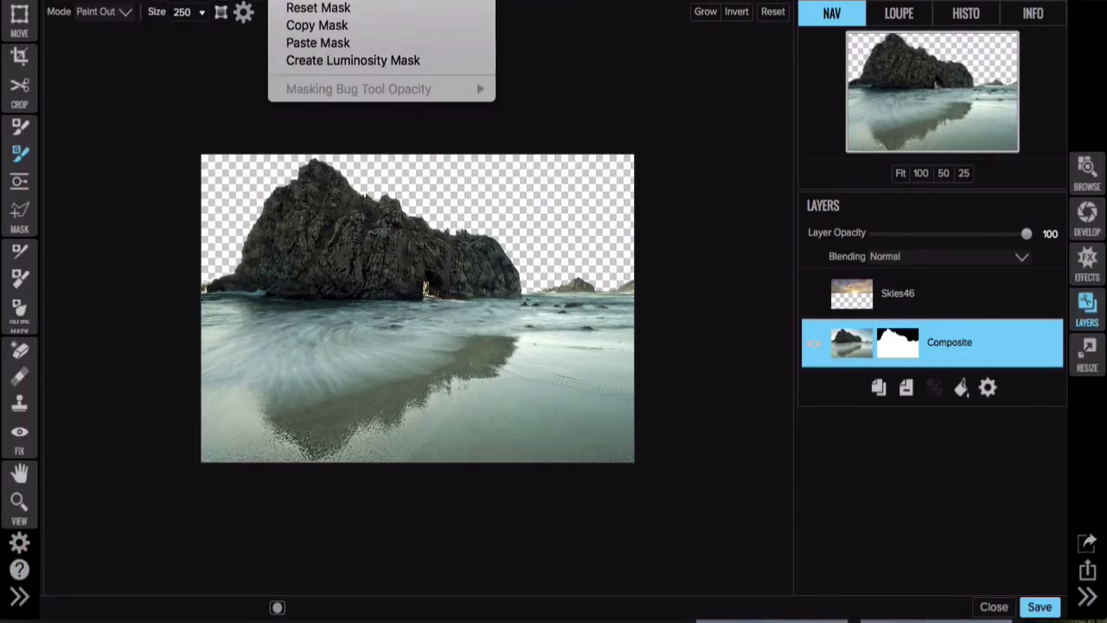
pyautogui.click(316, 30)
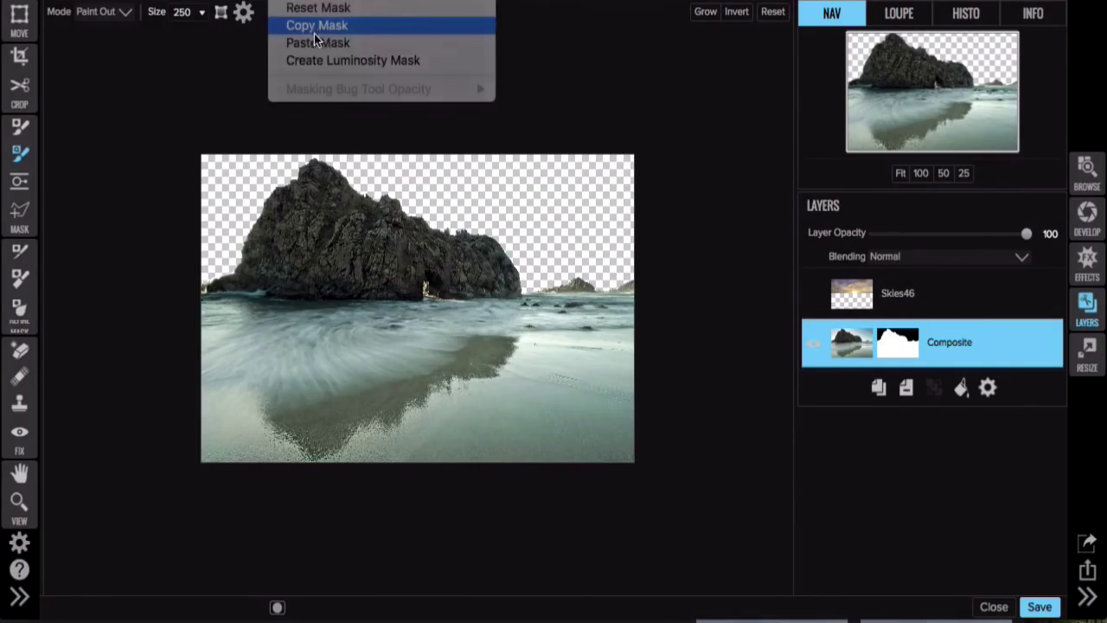
pyautogui.click(860, 296)
pyautogui.click(815, 293)
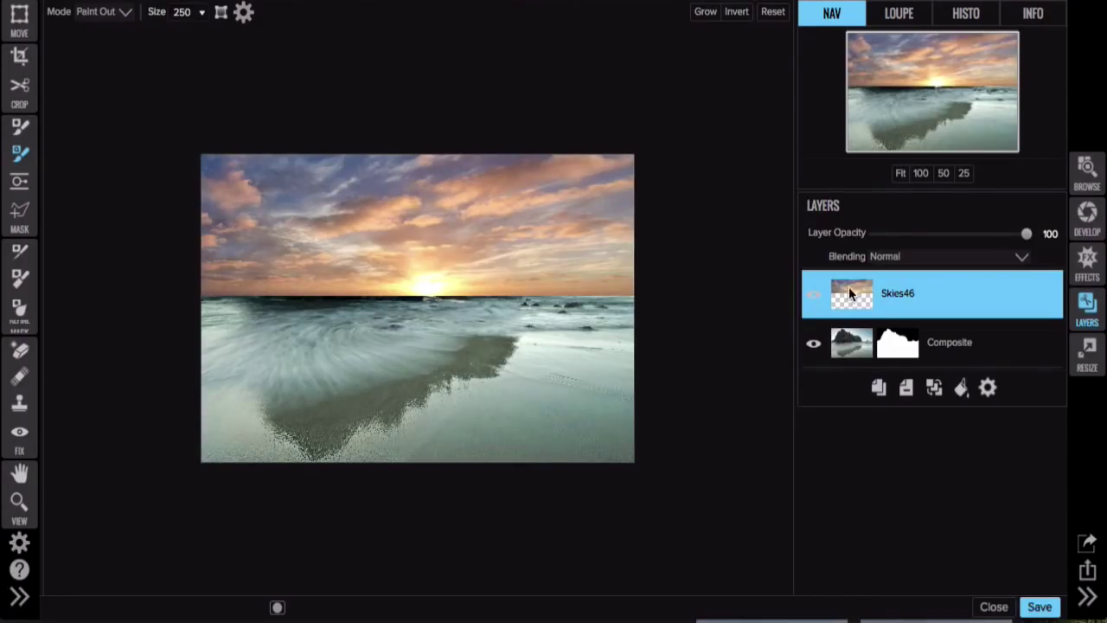
pyautogui.click(243, 11)
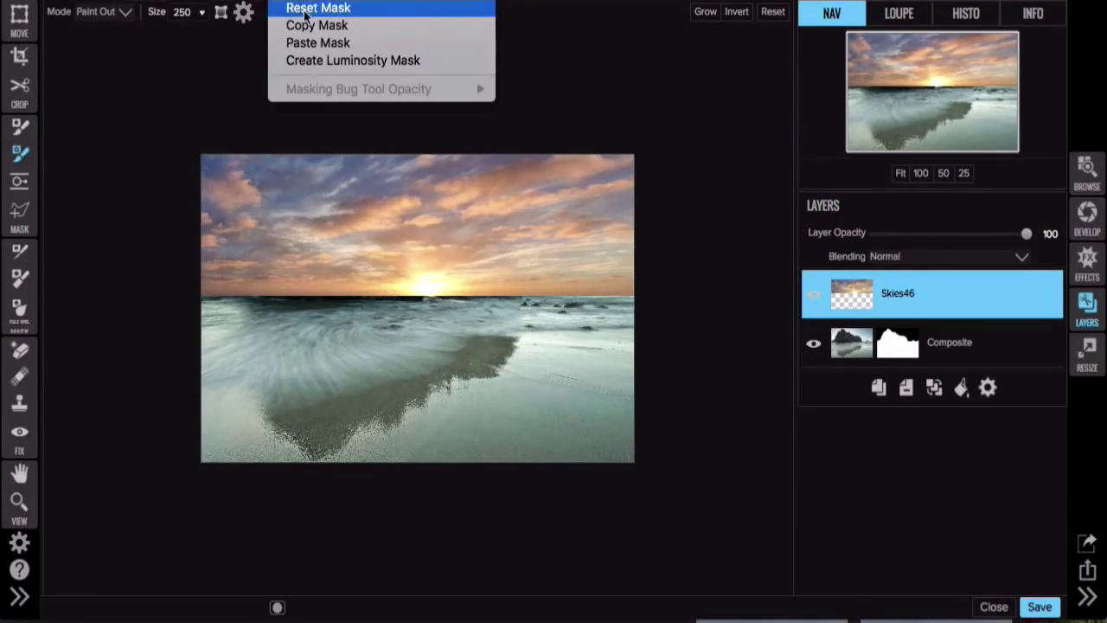
pyautogui.click(305, 42)
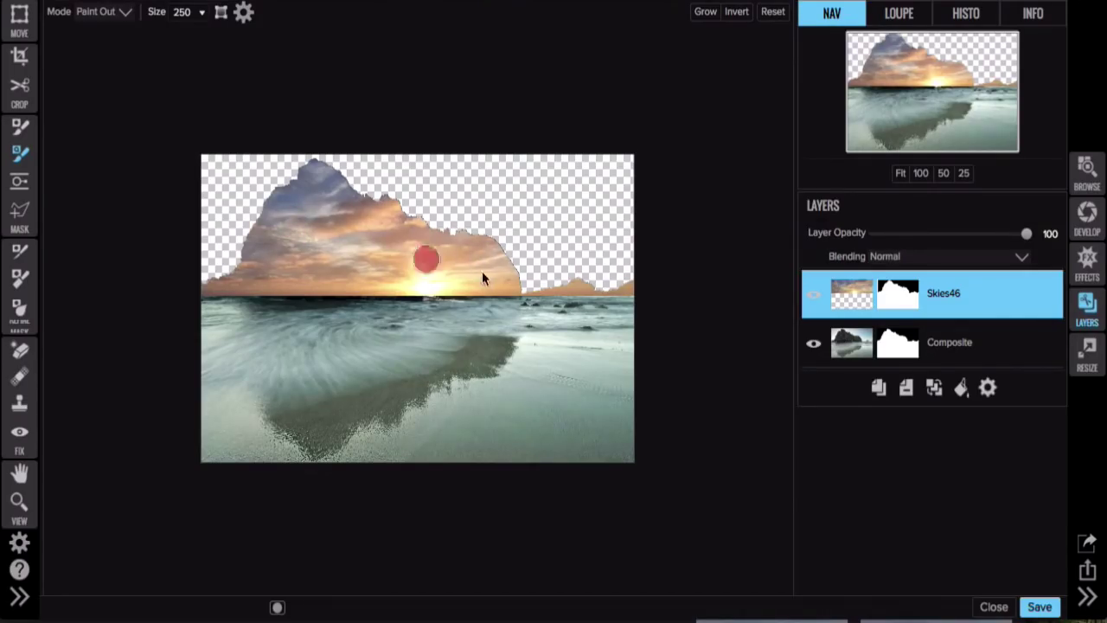
pyautogui.click(243, 12)
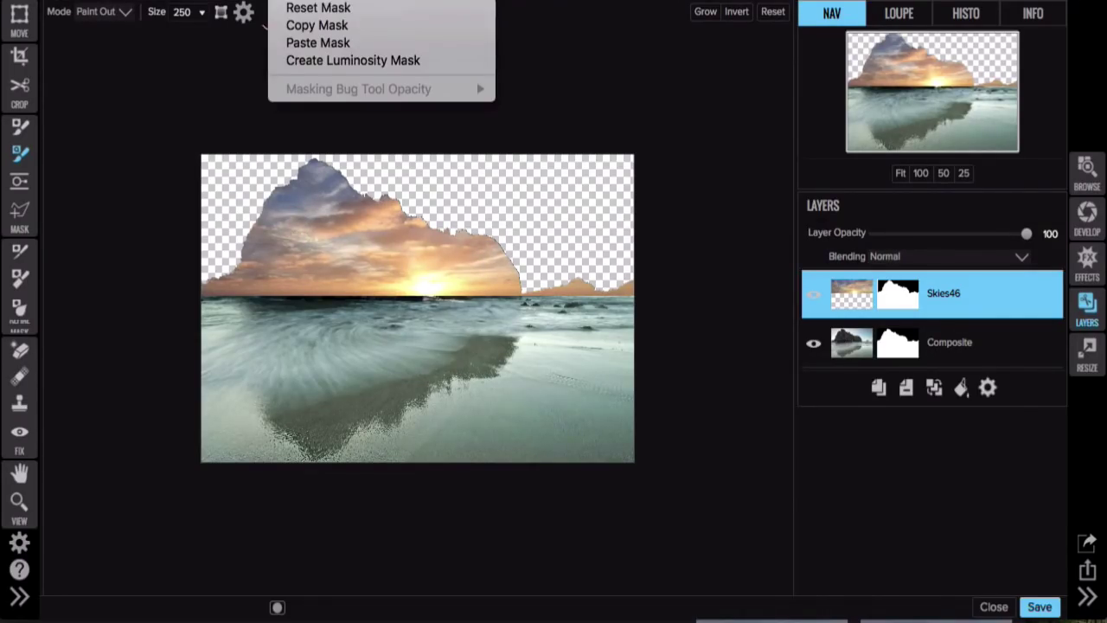
pyautogui.click(329, 37)
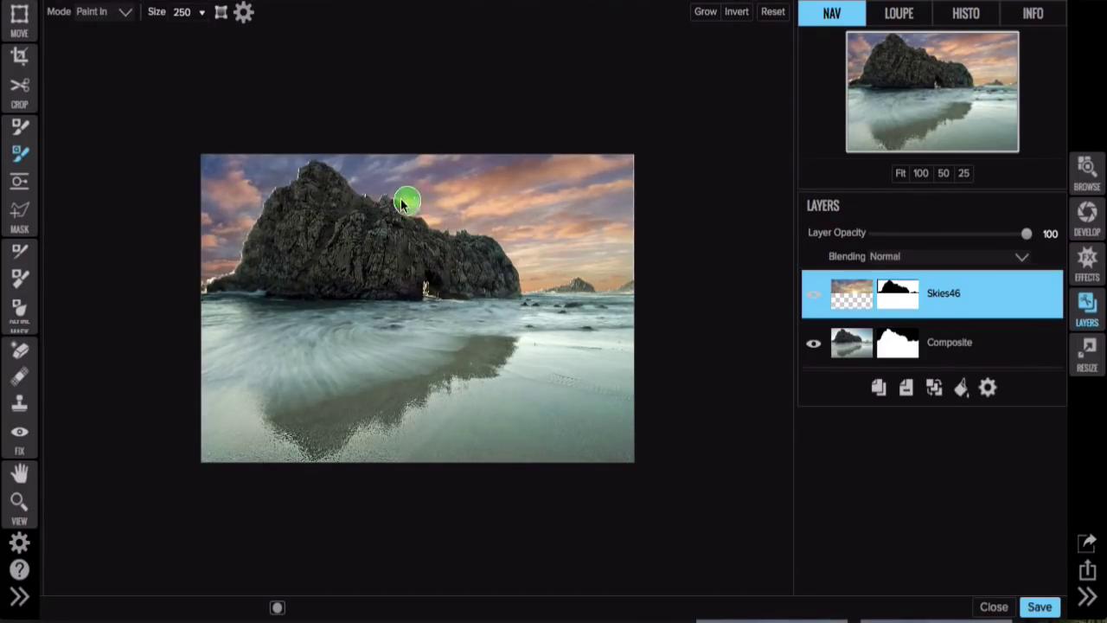
# Step: Reset the Composite layer's mask so it has none, and zoom in
pyautogui.click(890, 344)
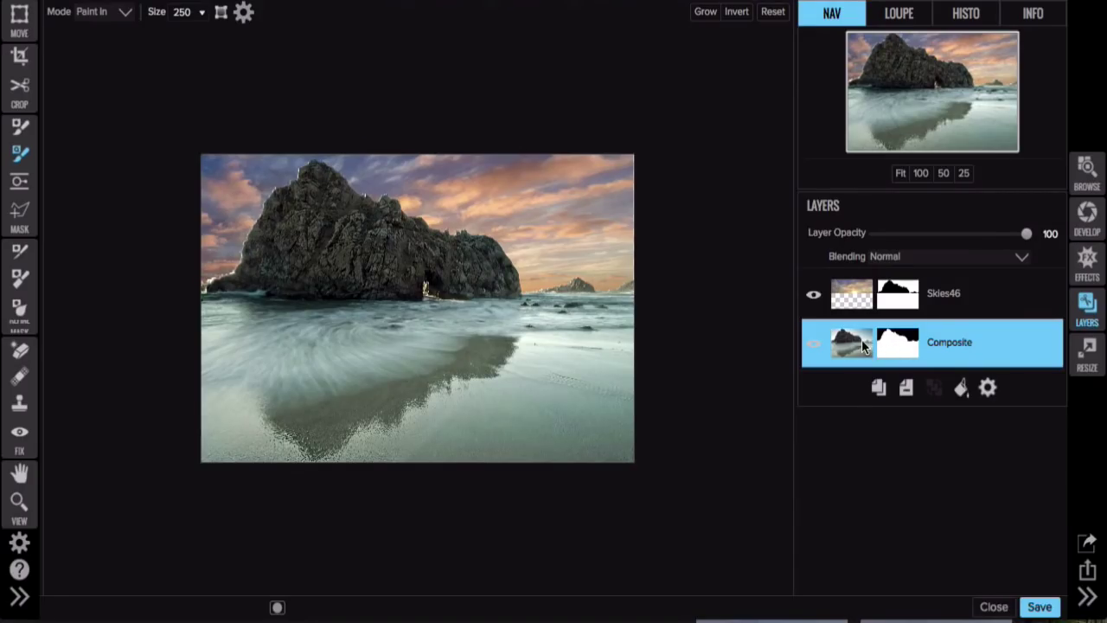
pyautogui.click(279, 0)
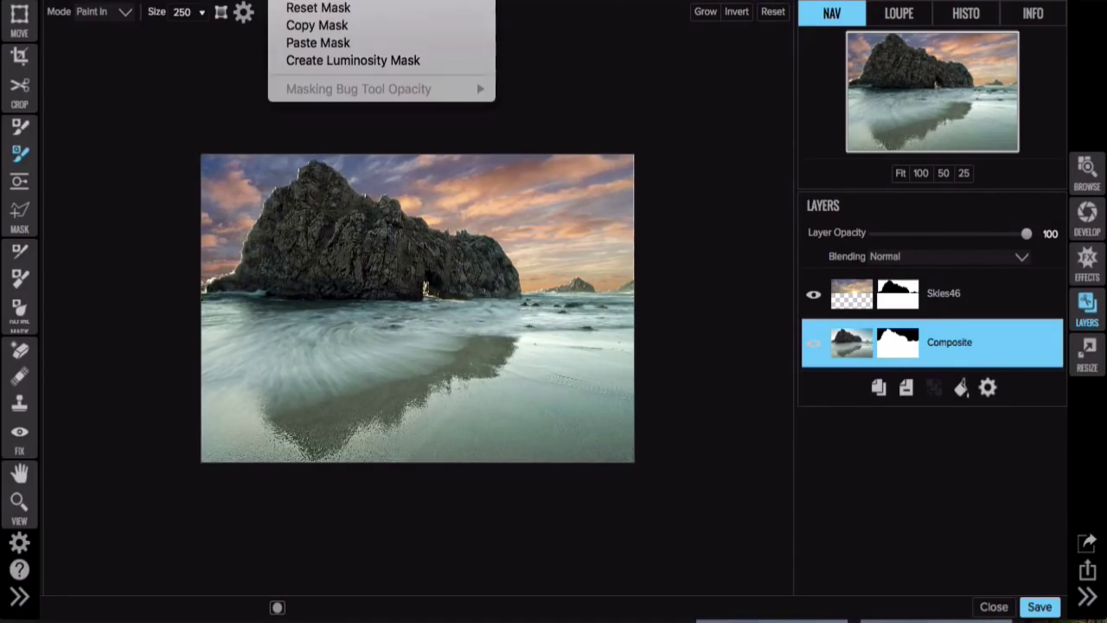
pyautogui.click(311, 7)
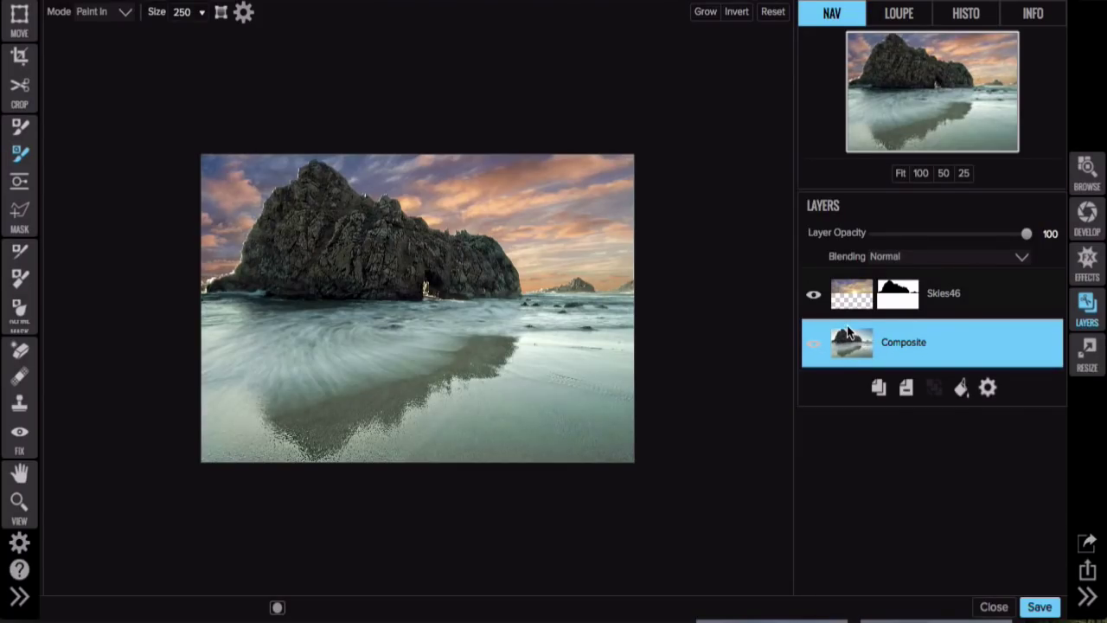
pyautogui.hotkey('ctrl', '=')
# Step: Zoom in on the rock's left edge and set the Masking Brush feather to 49
pyautogui.hotkey('ctrl', '=')
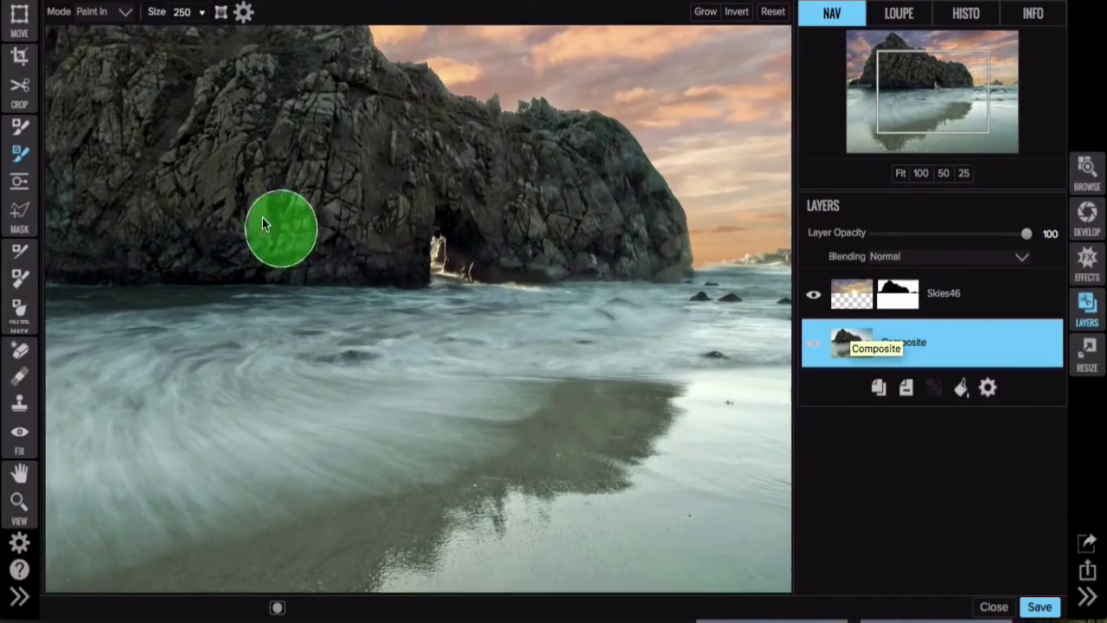
pyautogui.hotkey('ctrl', '=')
pyautogui.moveTo(360, 364); pyautogui.dragTo(403, 382)
pyautogui.hotkey('ctrl', '=')
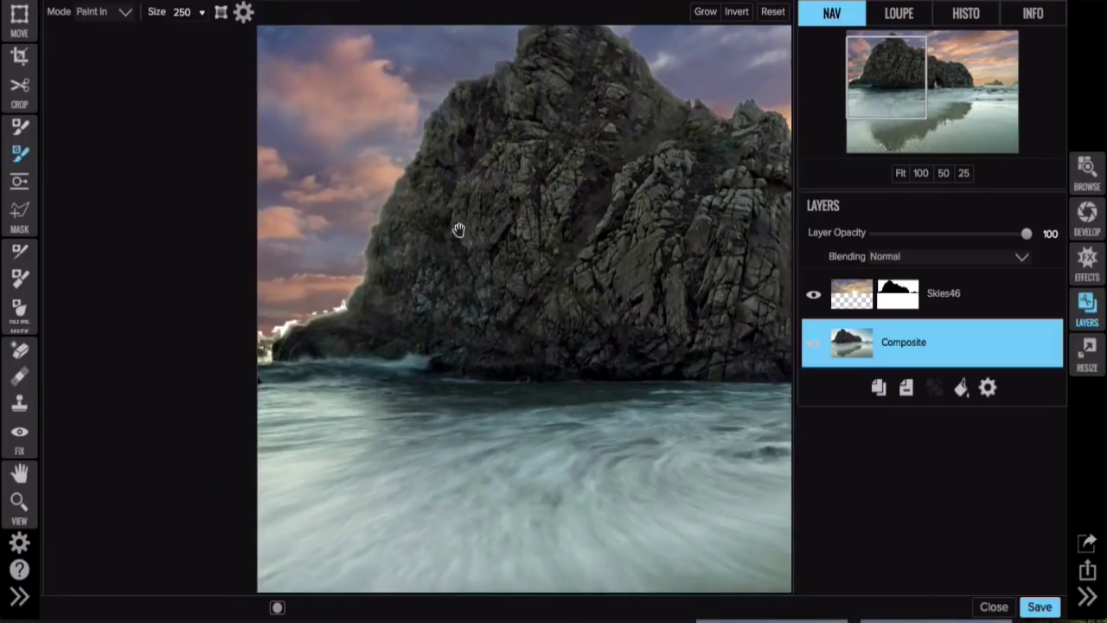
pyautogui.click(434, 229)
pyautogui.scroll(1, 434, 229)
pyautogui.moveTo(373, 245); pyautogui.dragTo(499, 321)
pyautogui.scroll(1, 464, 253)
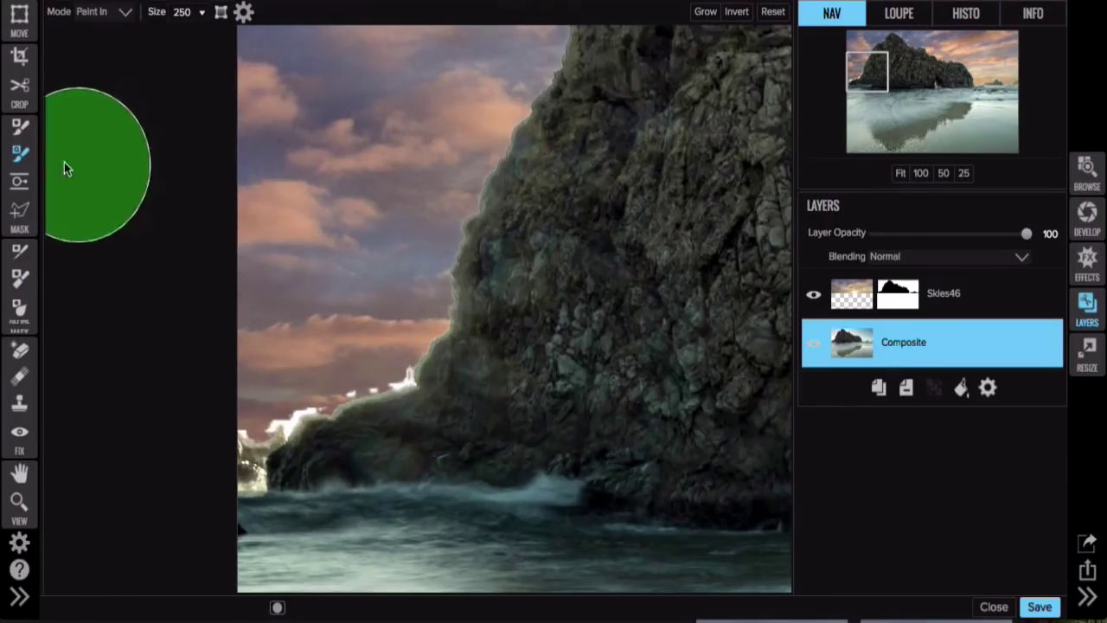
pyautogui.click(20, 127)
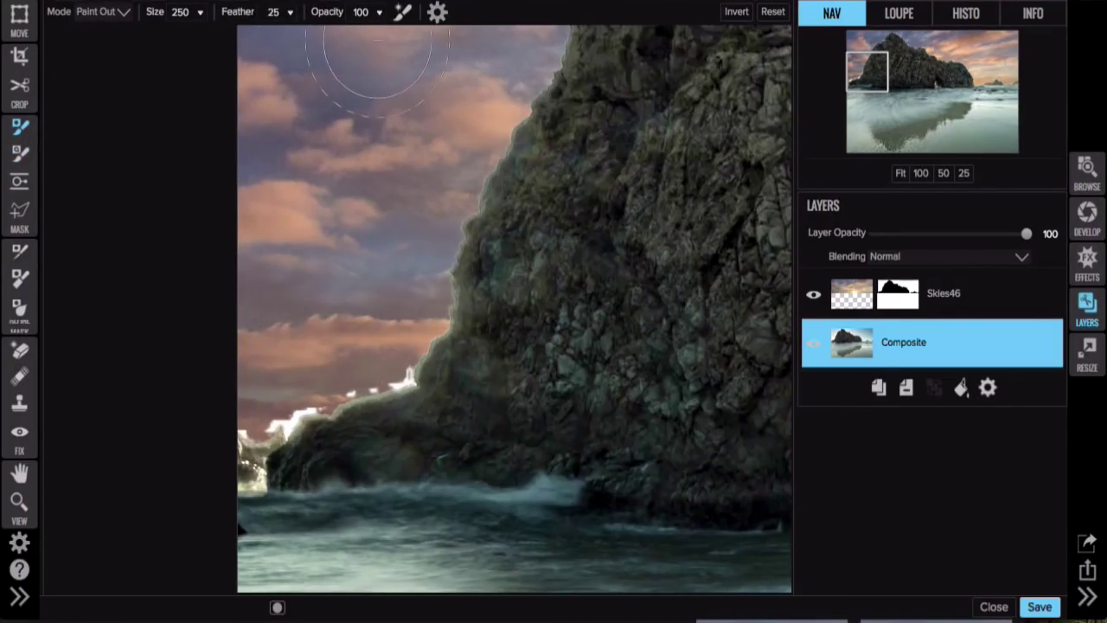
pyautogui.click(291, 16)
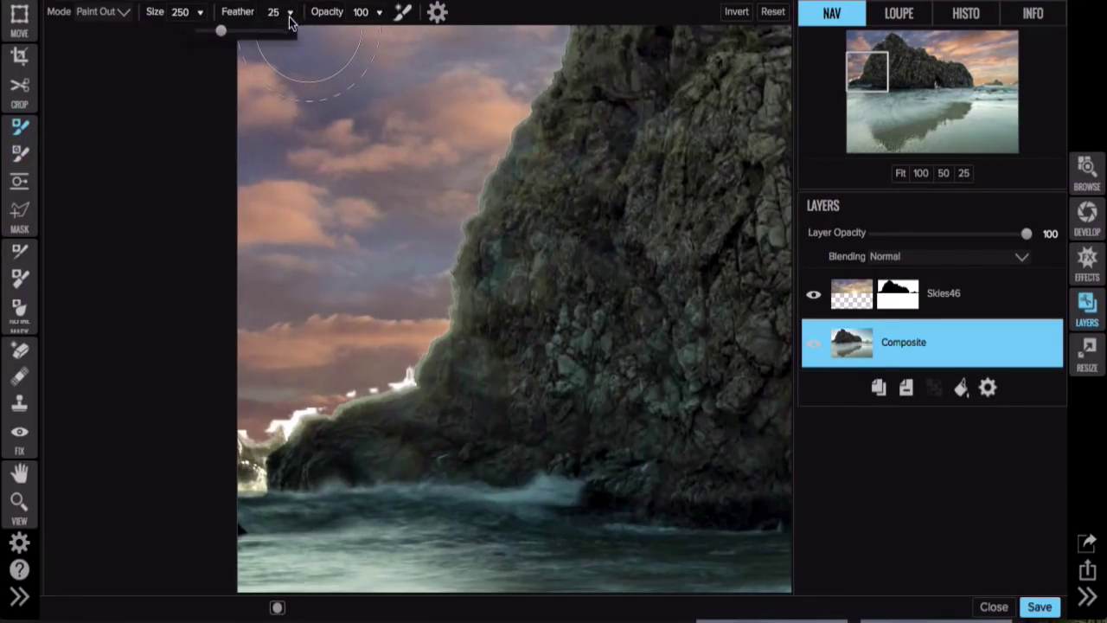
pyautogui.click(243, 32)
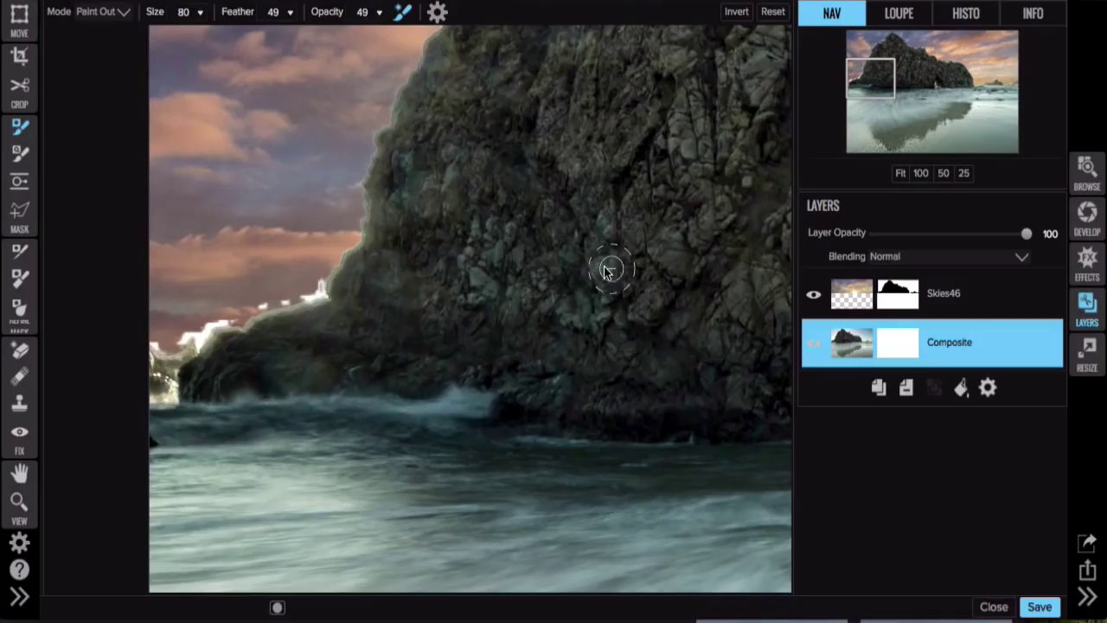
# Step: On the Skies46 mask, paint out then paint in along the rock edge to blend the white halo
pyautogui.click(889, 297)
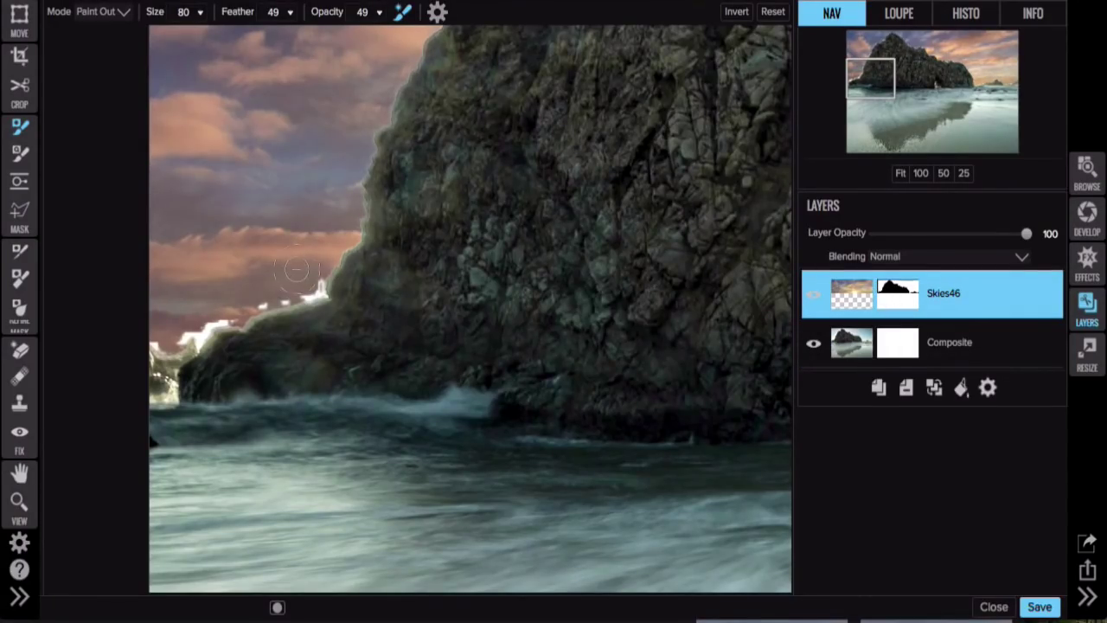
pyautogui.moveTo(294, 272)
pyautogui.mouseDown()
pyautogui.moveTo(309, 277)
pyautogui.moveTo(300, 249)
pyautogui.mouseUp()
pyautogui.press('x')
pyautogui.moveTo(304, 271)
pyautogui.mouseDown()
pyautogui.moveTo(313, 286)
pyautogui.moveTo(324, 281)
pyautogui.moveTo(312, 294)
pyautogui.moveTo(313, 281)
pyautogui.moveTo(284, 264)
pyautogui.moveTo(316, 284)
pyautogui.mouseUp()
pyautogui.click(361, 16)
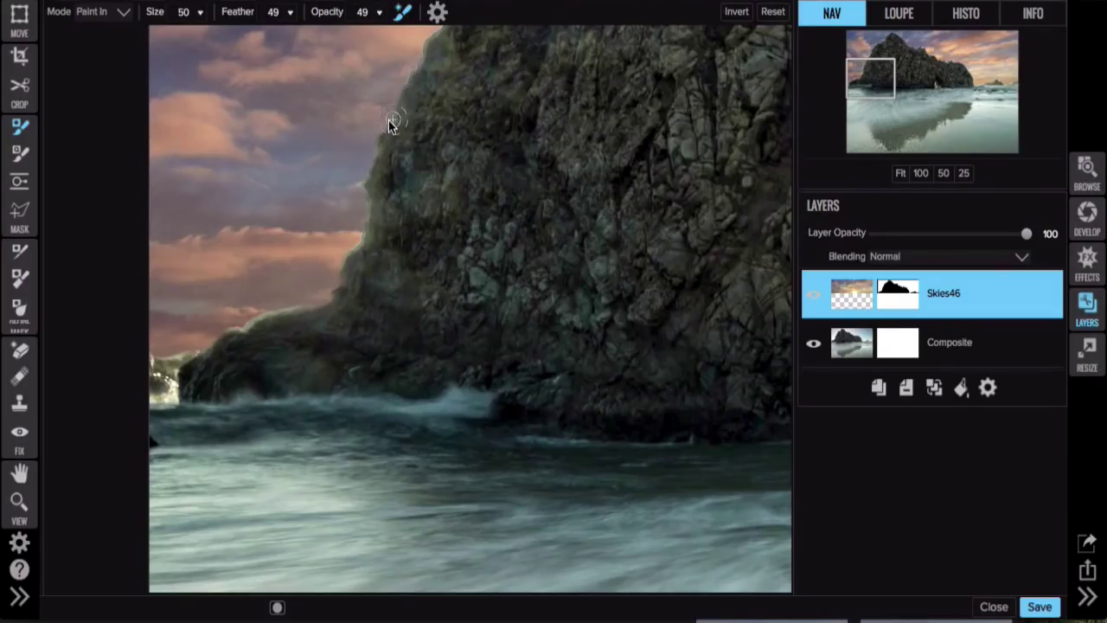
# Step: Fit the image in view and lower the Skies46 layer opacity to about 62
pyautogui.scroll(-5, 377, 127)
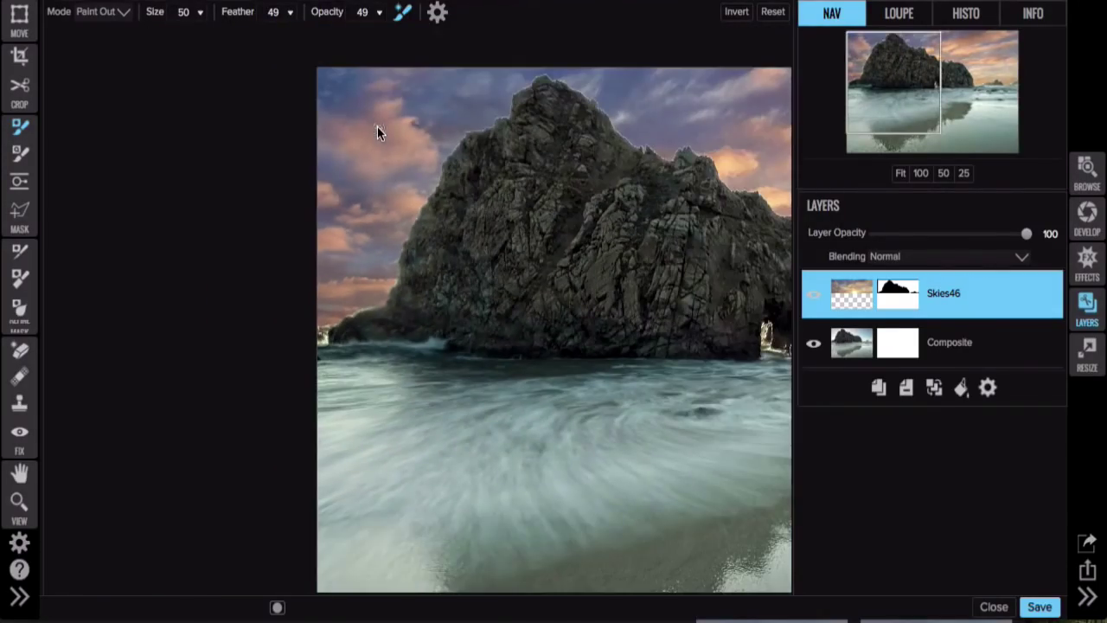
pyautogui.click(900, 173)
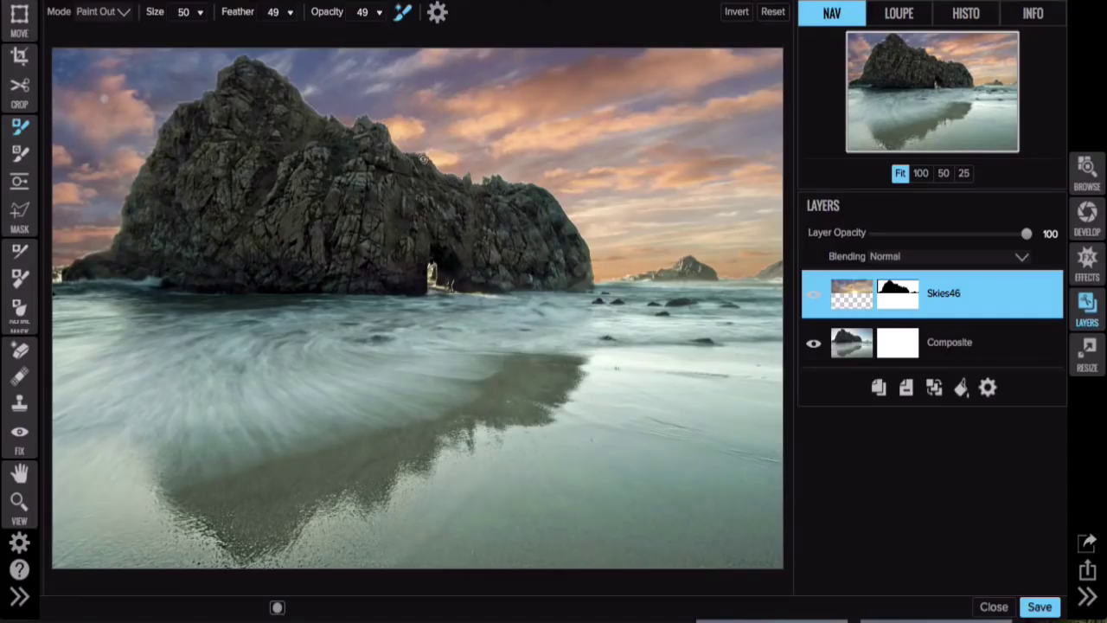
pyautogui.moveTo(1024, 233); pyautogui.dragTo(971, 240)
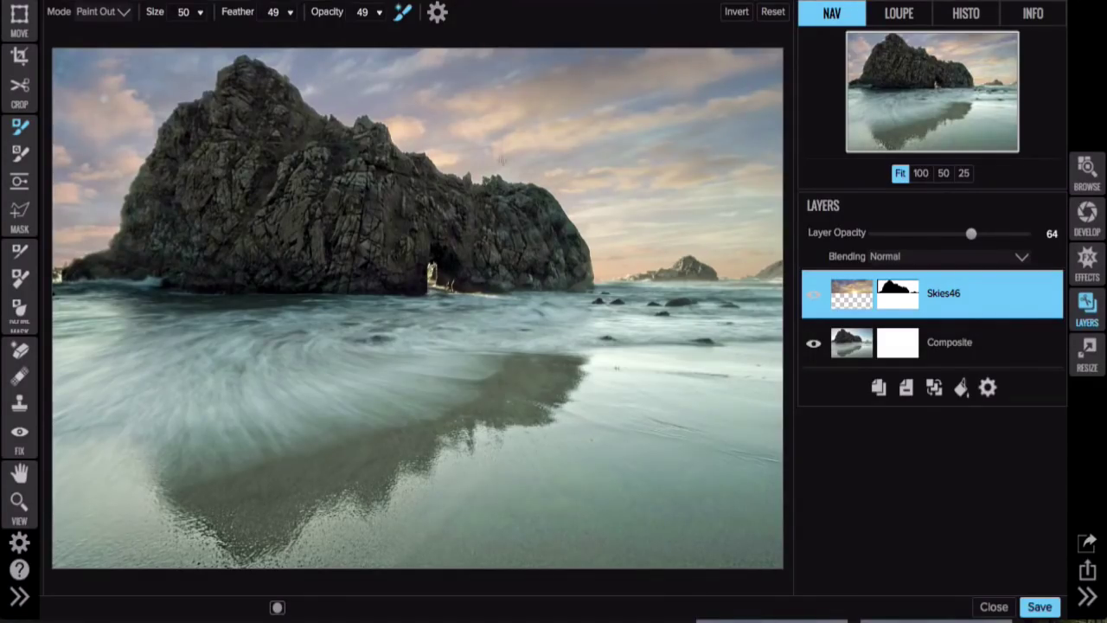
pyautogui.moveTo(971, 238); pyautogui.dragTo(815, 242)
pyautogui.moveTo(914, 240); pyautogui.dragTo(967, 240)
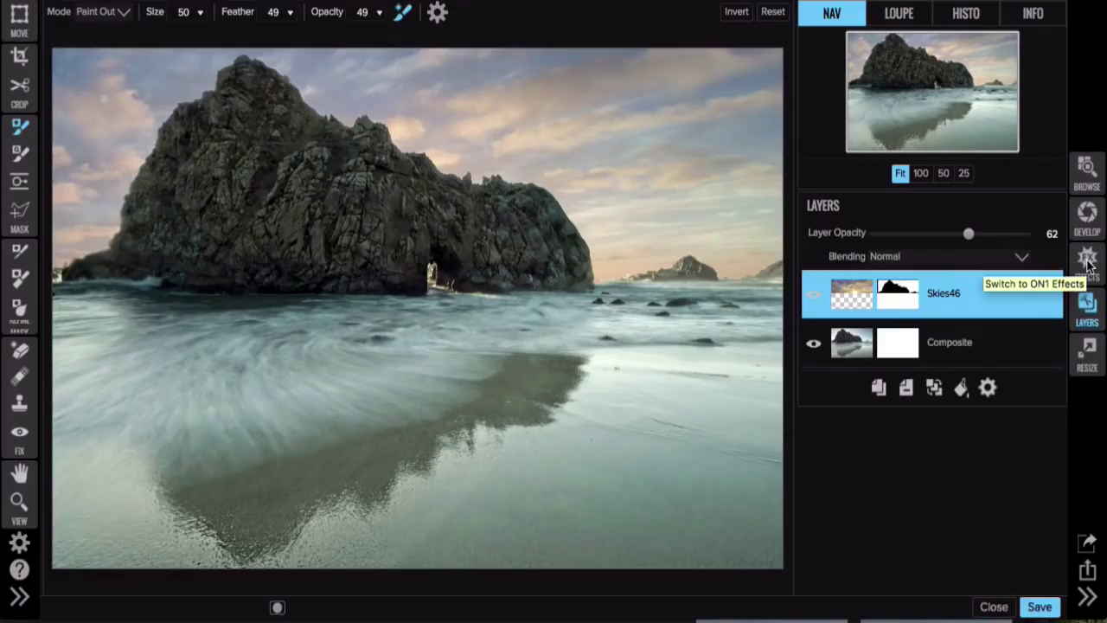
# Step: Crop the image slightly from the bottom-right, then create the Skies46 1 stamped layer
pyautogui.press('v')
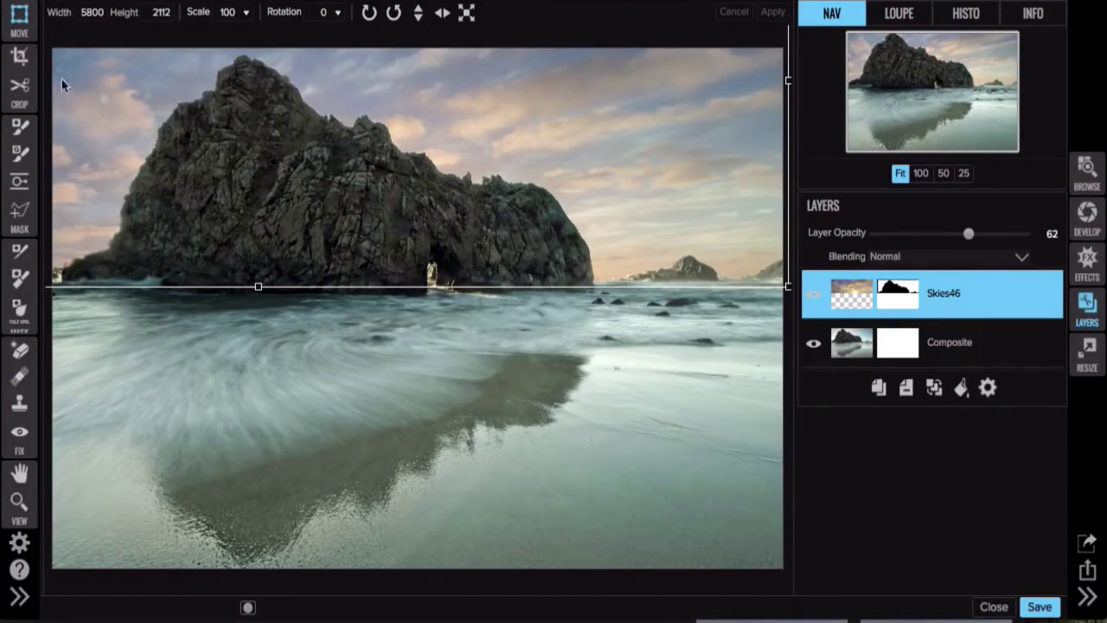
pyautogui.click(19, 57)
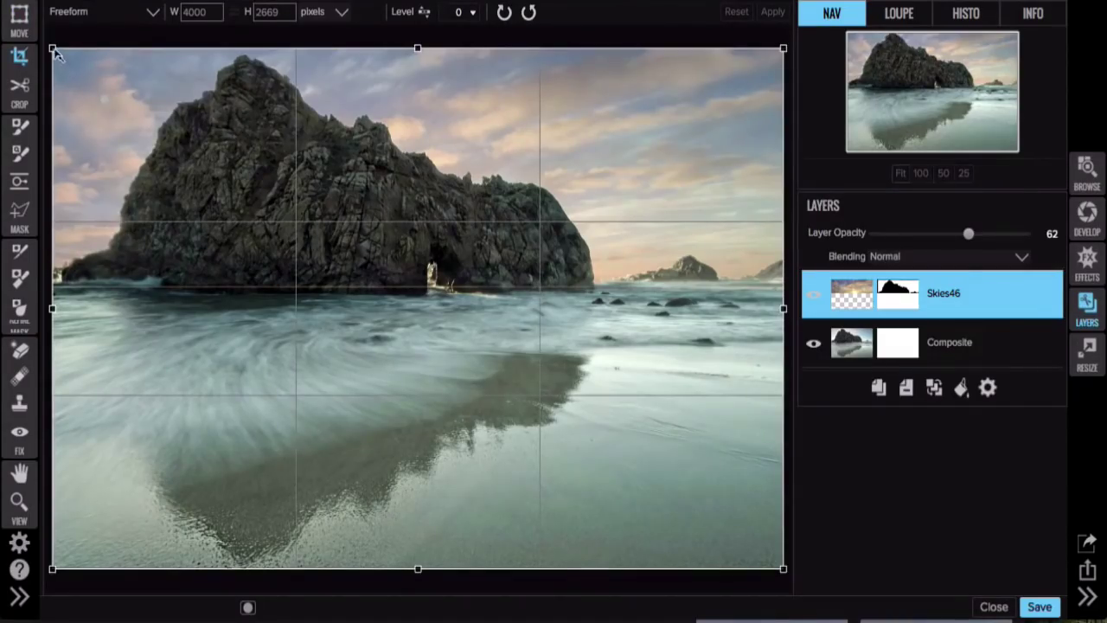
pyautogui.moveTo(781, 564); pyautogui.dragTo(769, 559)
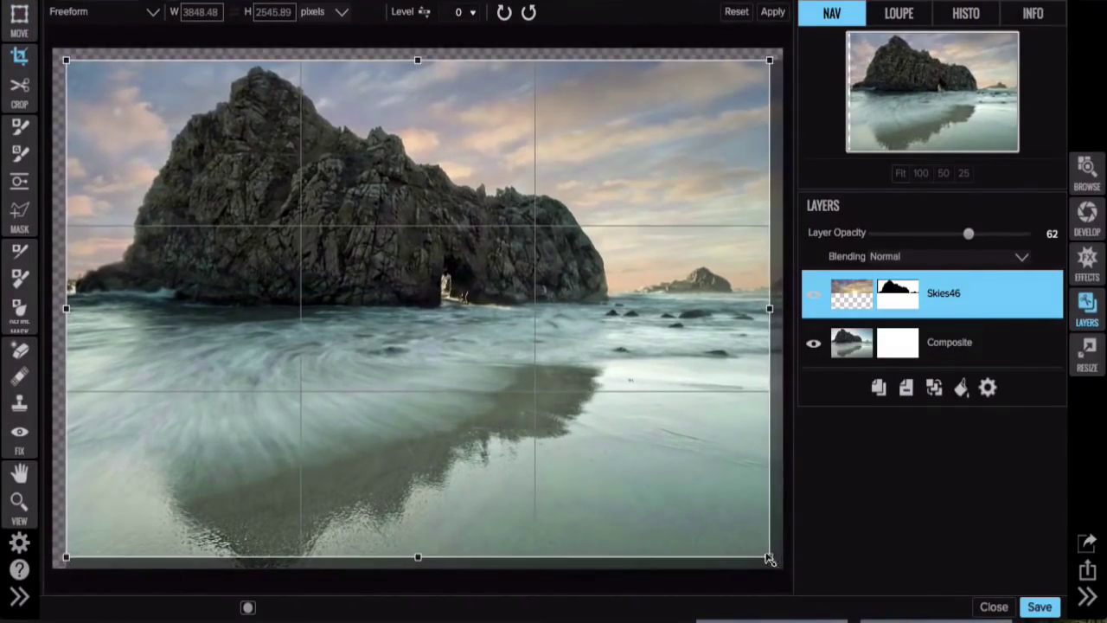
pyautogui.click(773, 12)
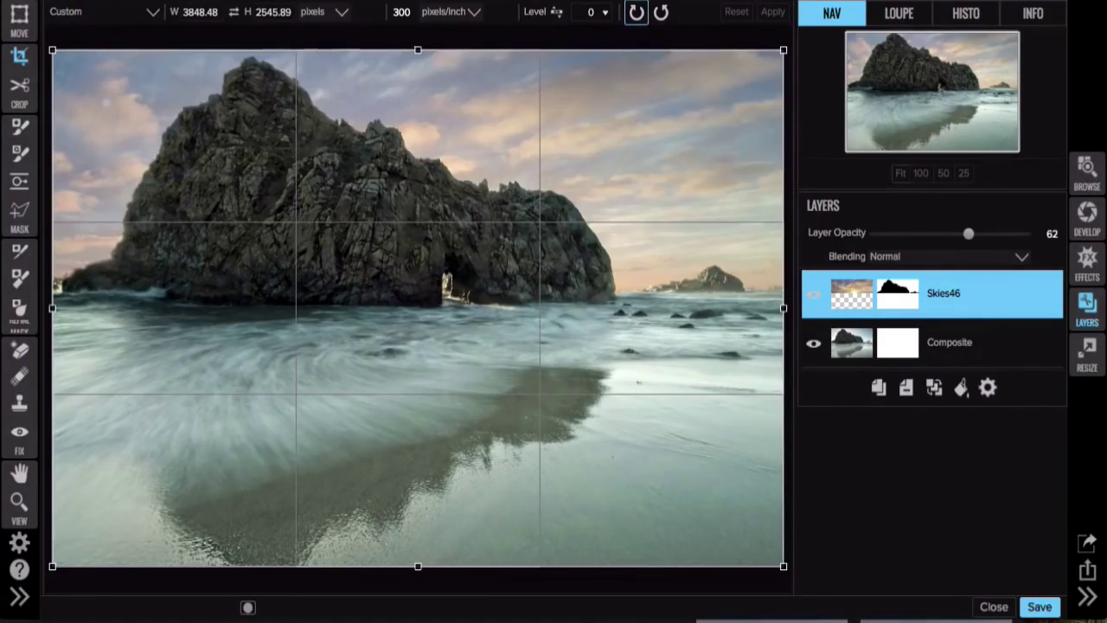
pyautogui.click(256, 2)
pyautogui.click(272, 114)
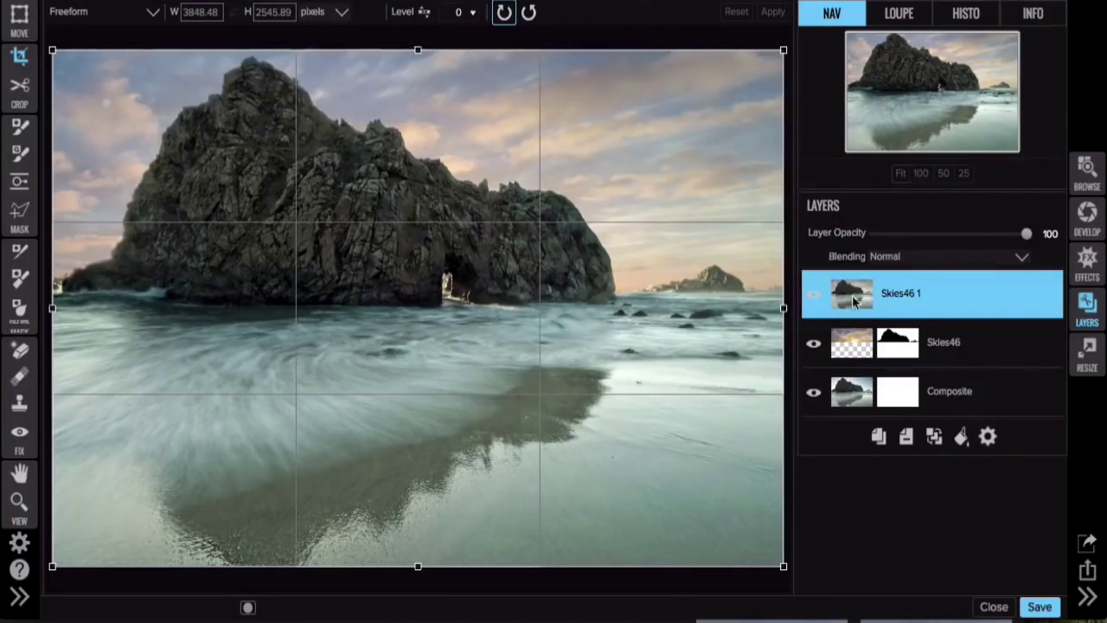
# Step: Compare Golden Hour presets and apply Golden Hour Enhancer (Highlights 30, Shadows 51, Blacks -2)
pyautogui.click(1088, 262)
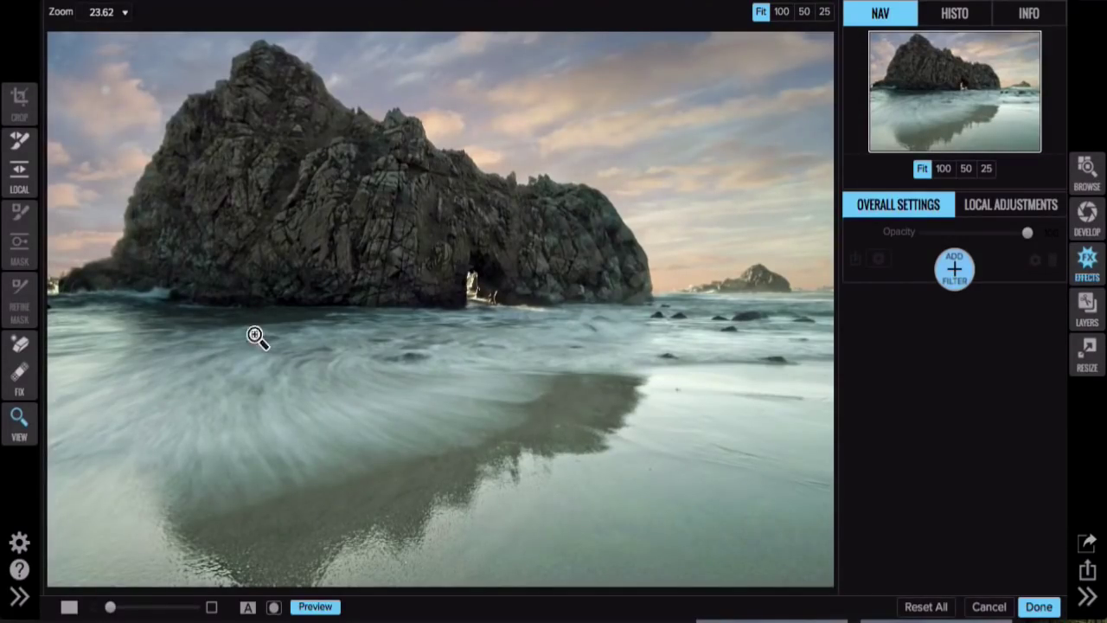
pyautogui.click(19, 596)
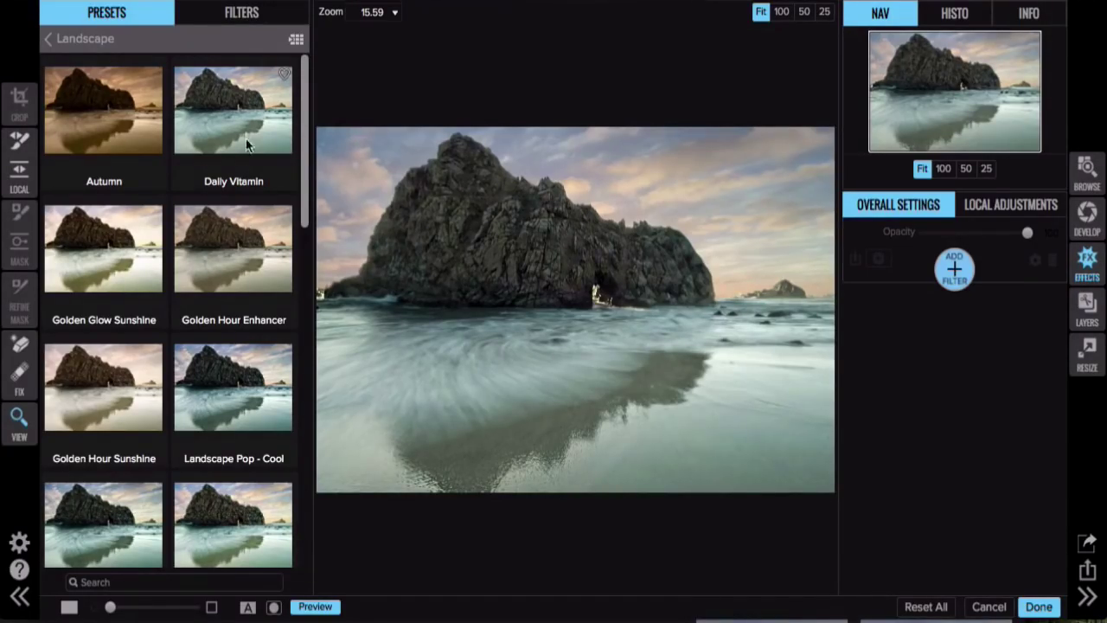
pyautogui.click(112, 405)
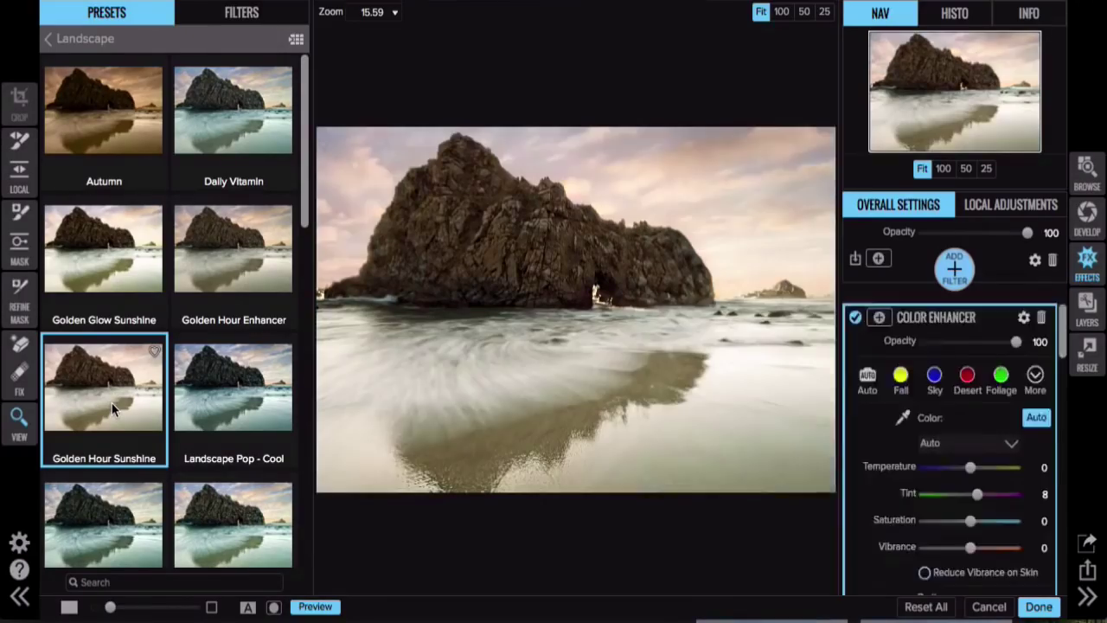
pyautogui.click(253, 247)
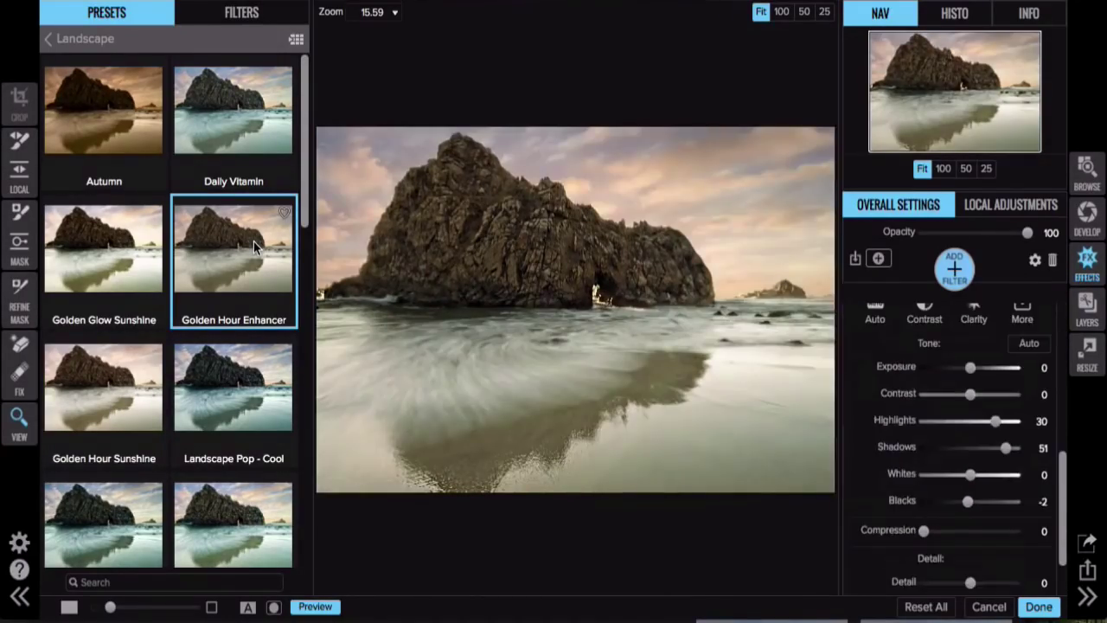
pyautogui.click(127, 378)
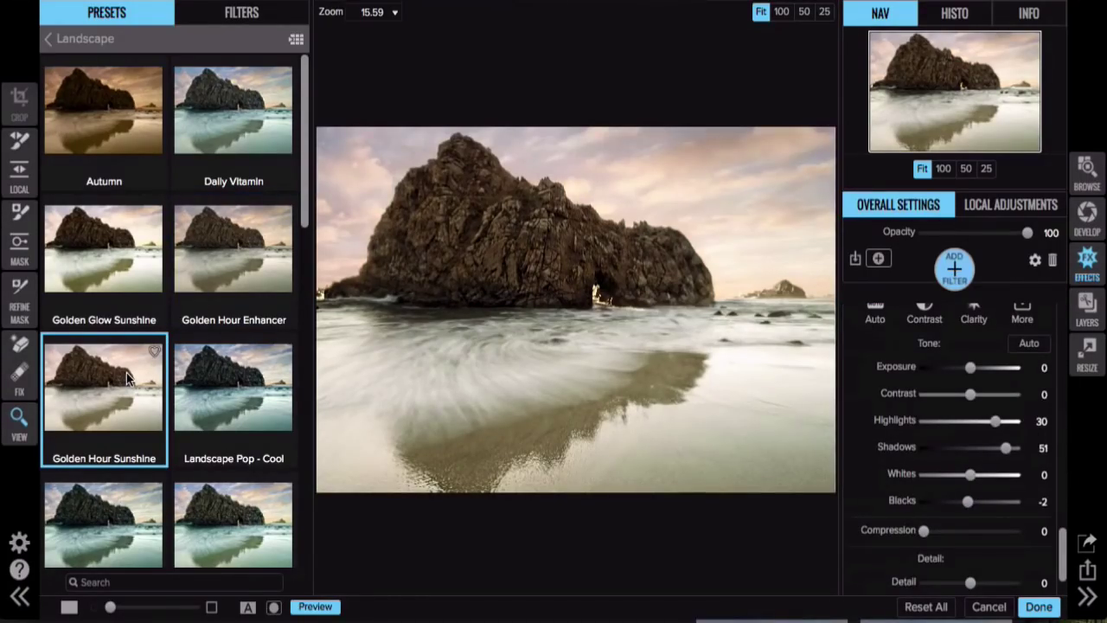
pyautogui.click(222, 268)
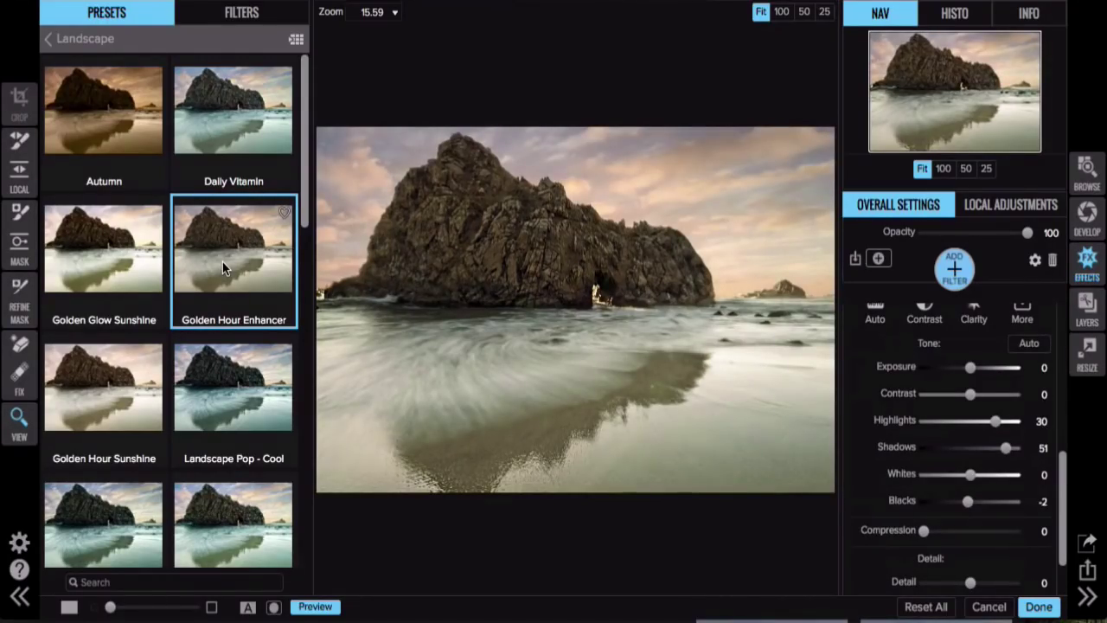
pyautogui.scroll(-5, 222, 268)
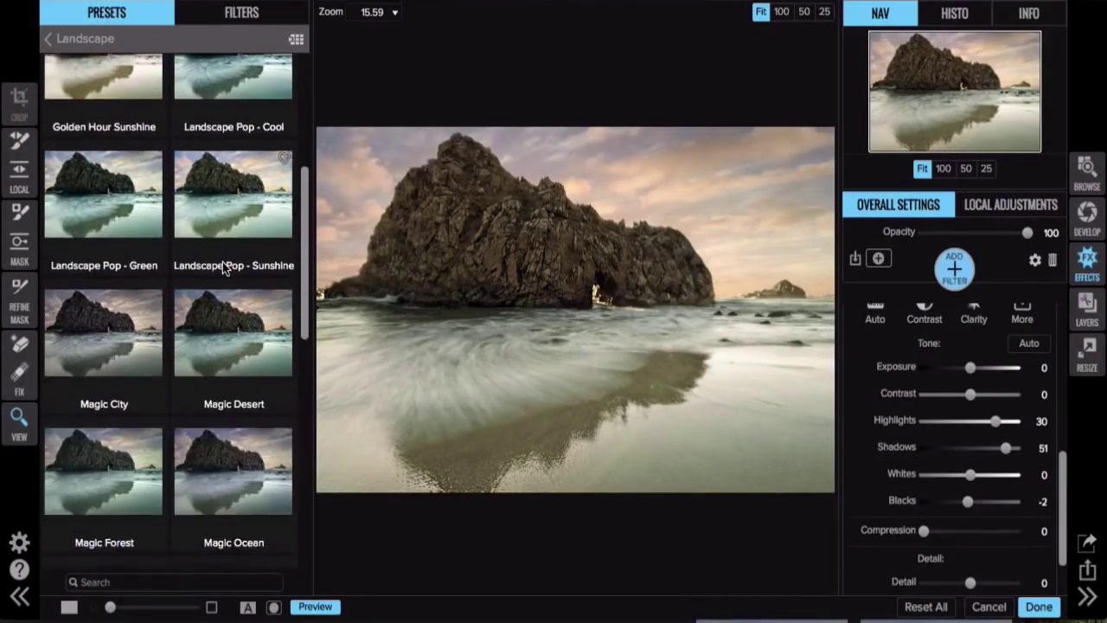
pyautogui.scroll(3, 222, 268)
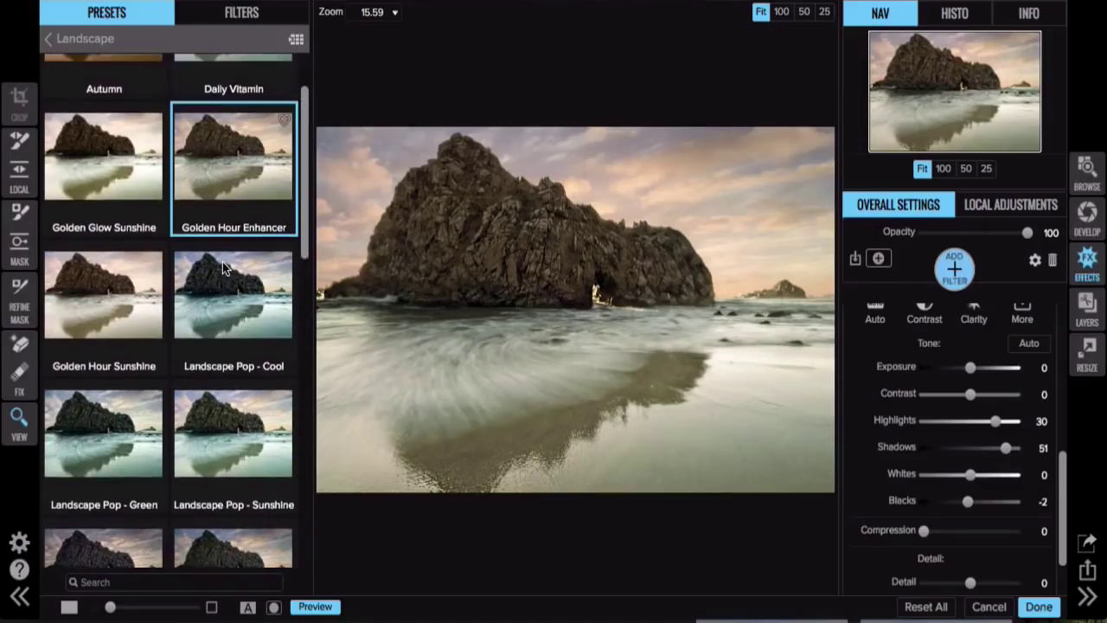
# Step: In Develop, add a Big Softy vignette with size reduced to 34, then finish with Done
pyautogui.click(1088, 216)
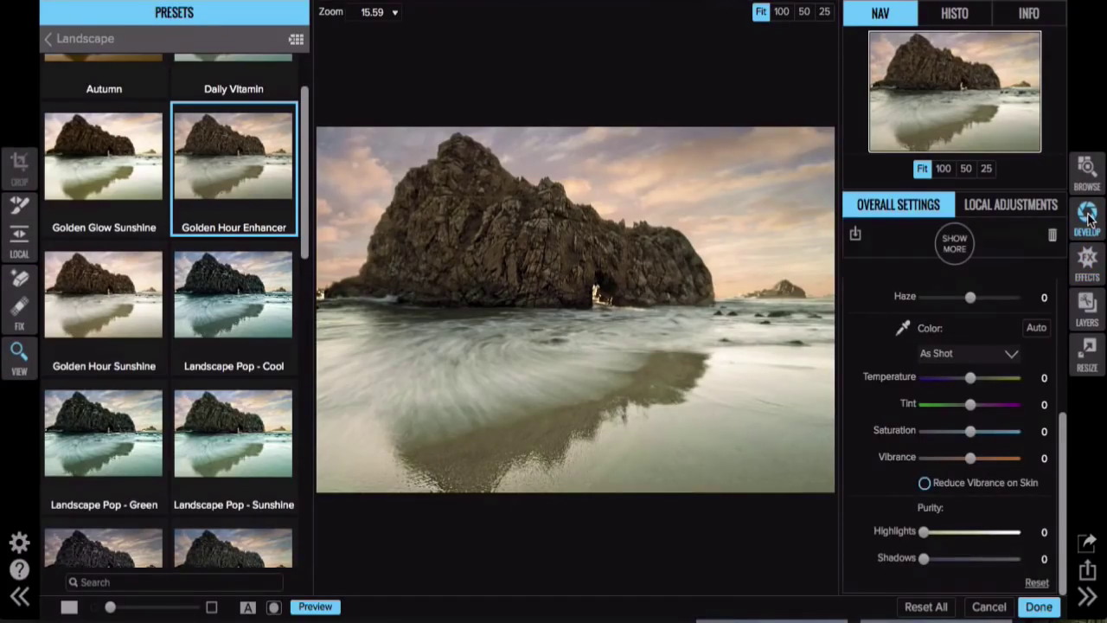
pyautogui.click(962, 248)
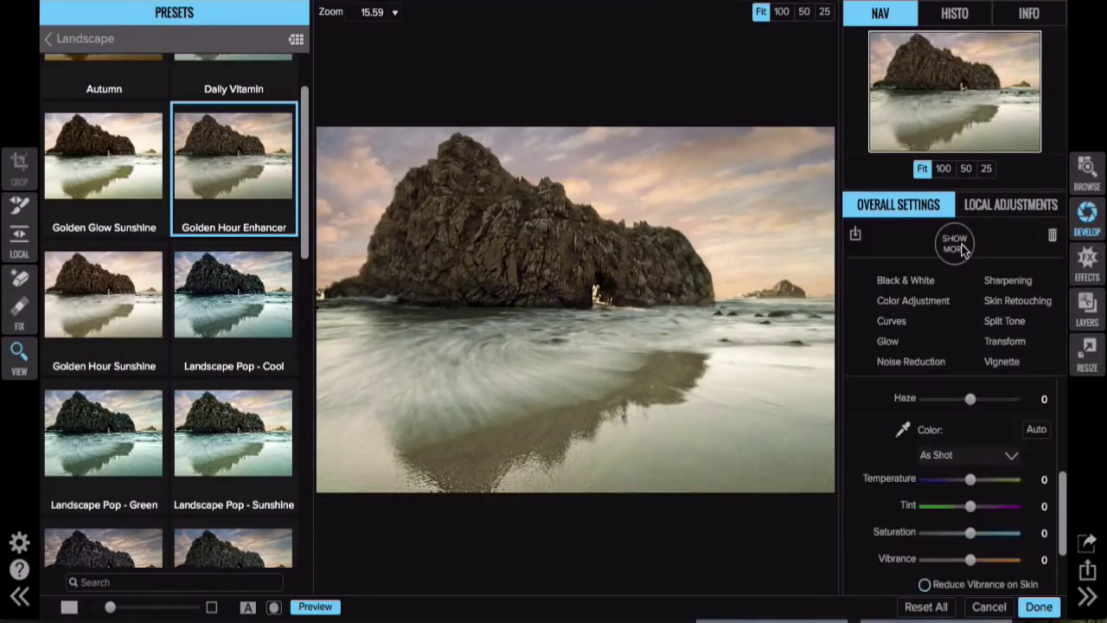
pyautogui.click(1002, 365)
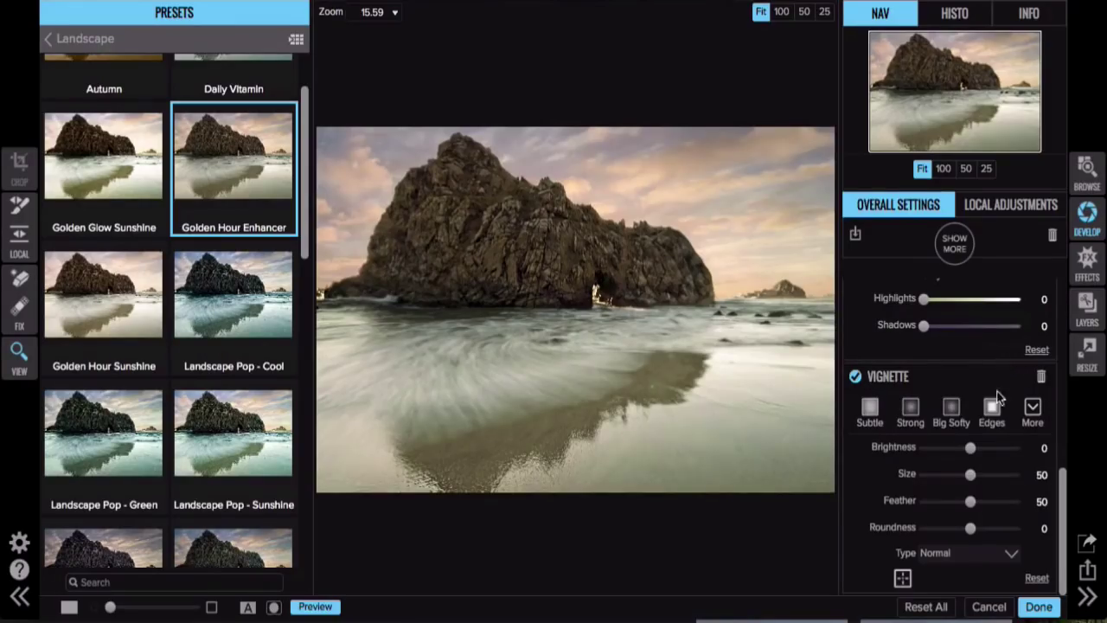
pyautogui.click(951, 412)
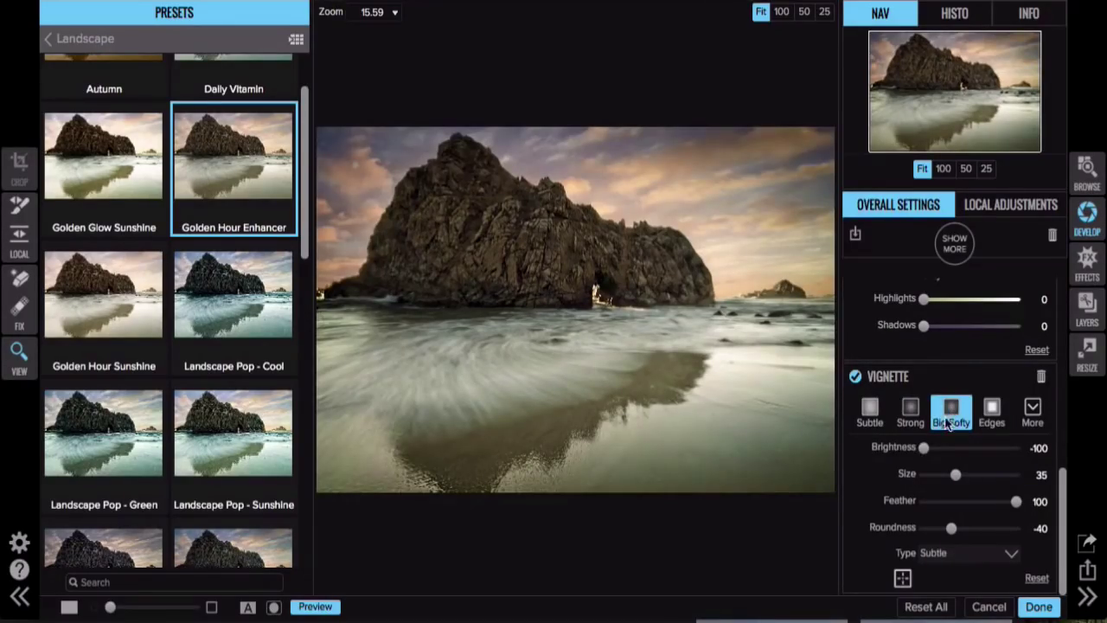
pyautogui.moveTo(955, 475)
pyautogui.mouseDown()
pyautogui.moveTo(942, 480)
pyautogui.moveTo(954, 481)
pyautogui.mouseUp()
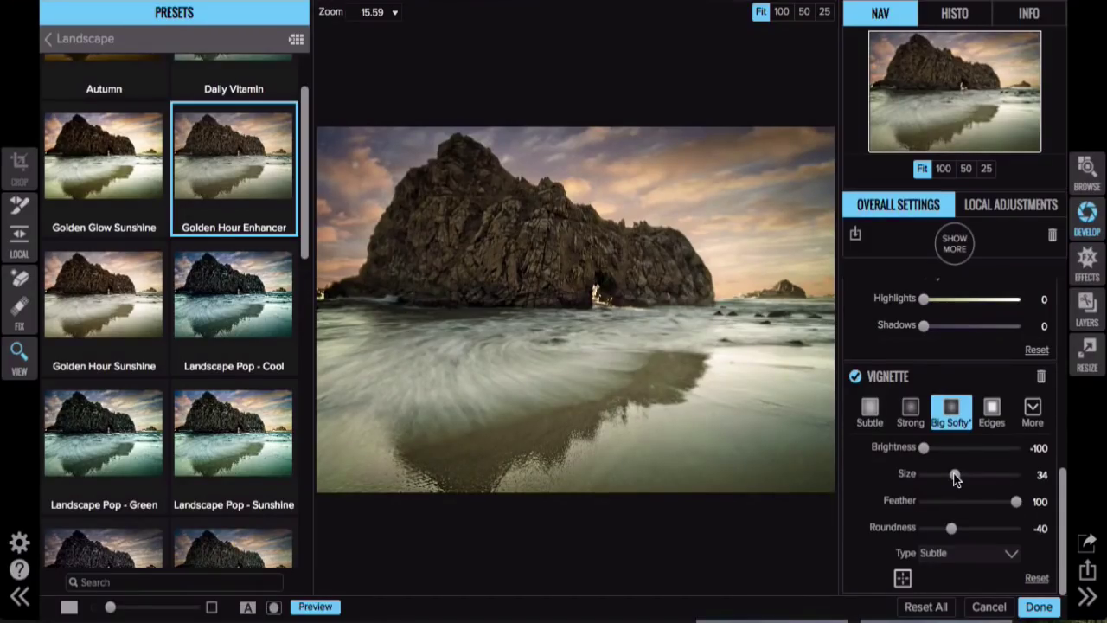
pyautogui.click(1035, 607)
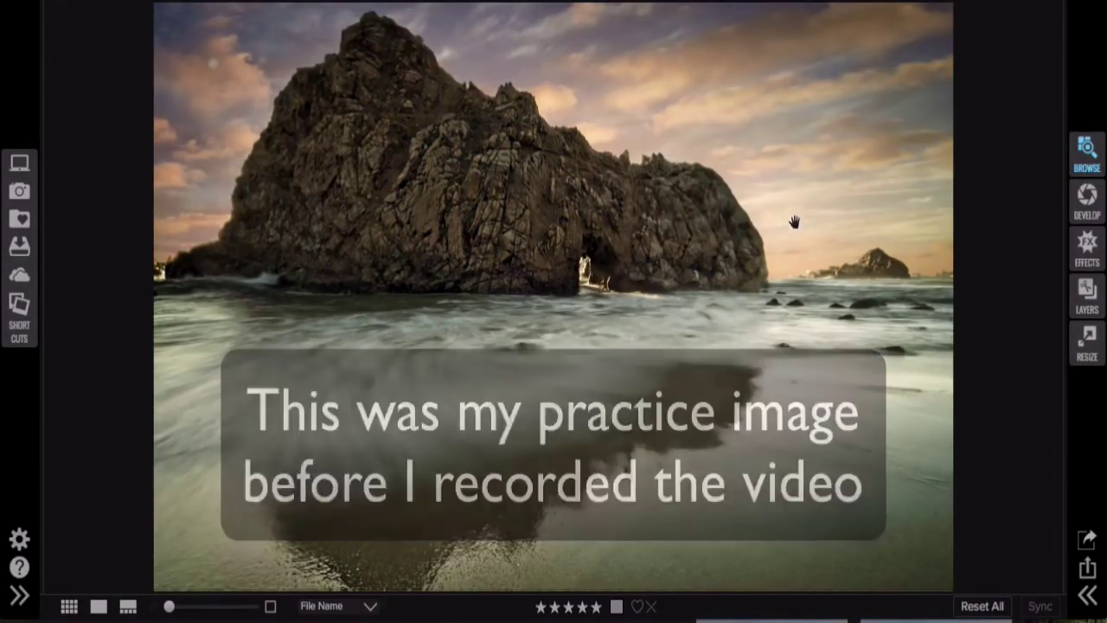
# Step: Reopen the beach arch photo in the Develop module from Browse
pyautogui.click(1086, 197)
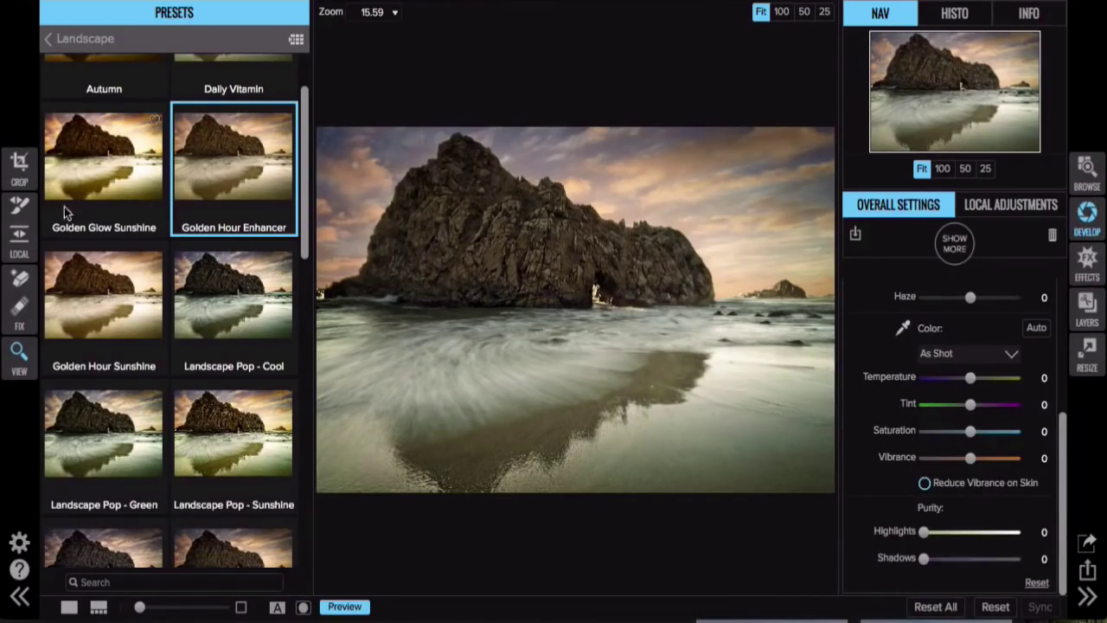
# Step: Start a Local Adjustment brush with exposure 0.6 and temperature 12
pyautogui.click(20, 208)
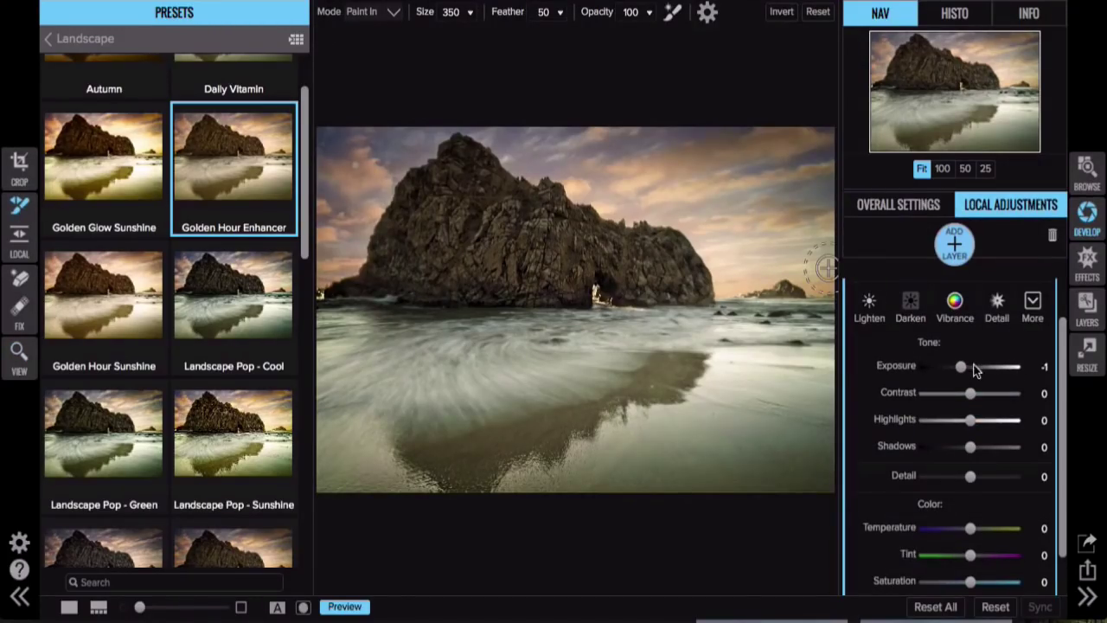
pyautogui.click(975, 365)
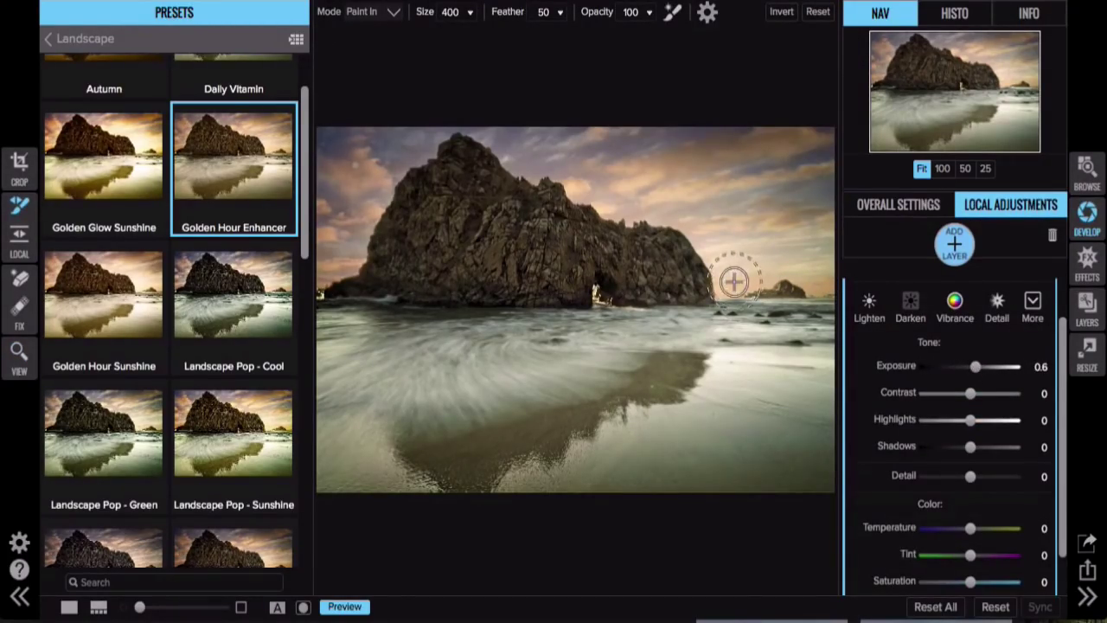
pyautogui.scroll(10, 735, 278)
pyautogui.scroll(2, 735, 278)
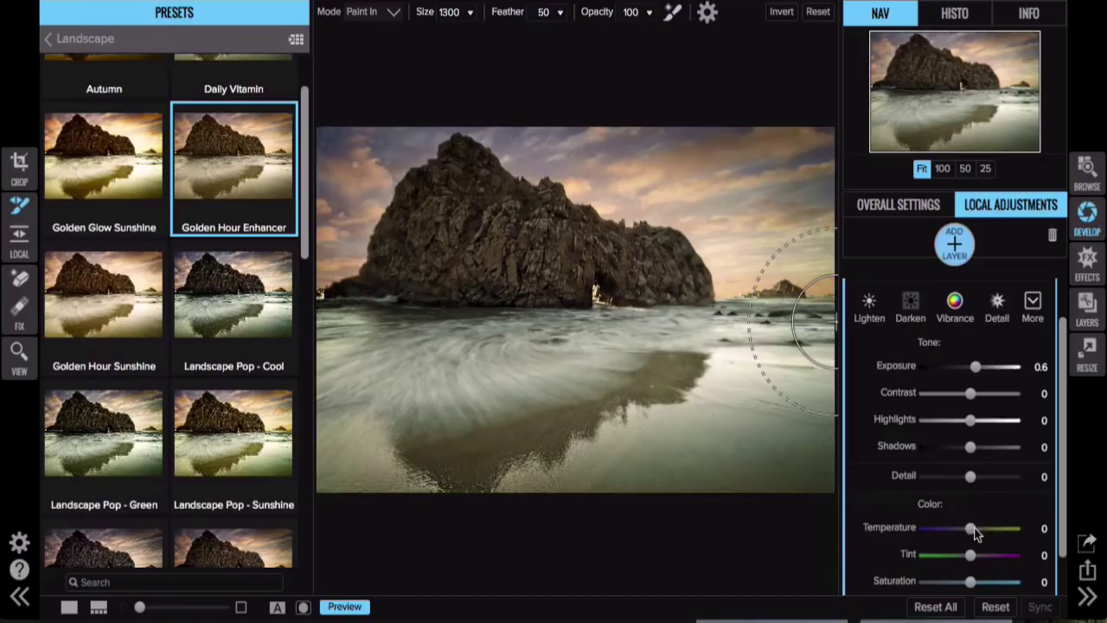
pyautogui.moveTo(970, 528); pyautogui.dragTo(981, 527)
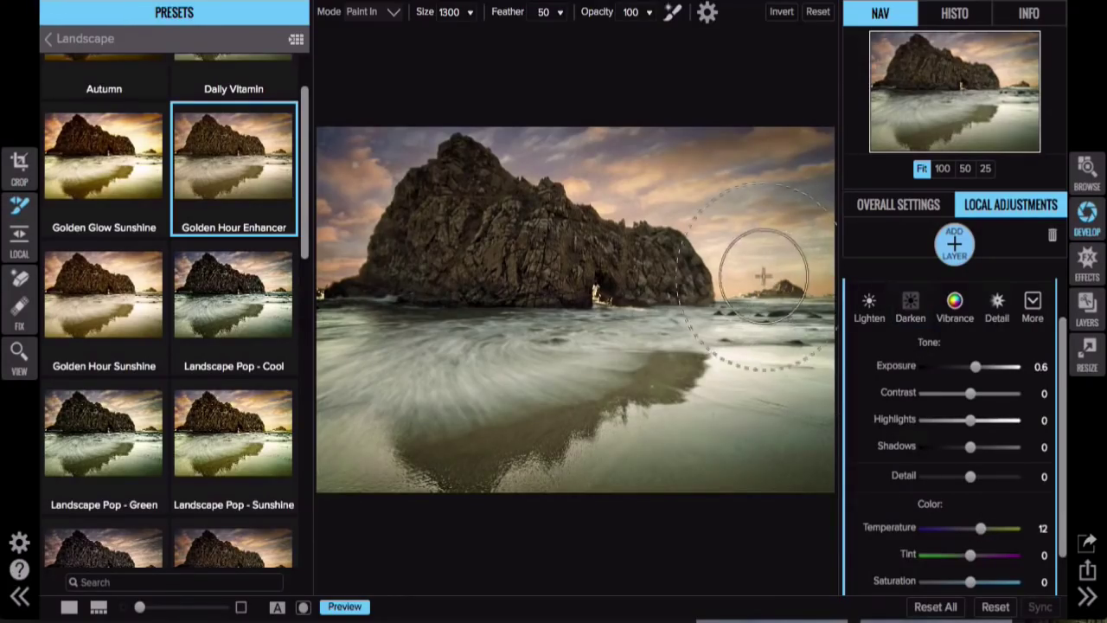
# Step: Paint the glow near the rock's right edge and the left edge, finishing at Exposure 0.25, Temperature 65
pyautogui.moveTo(738, 256); pyautogui.dragTo(729, 252)
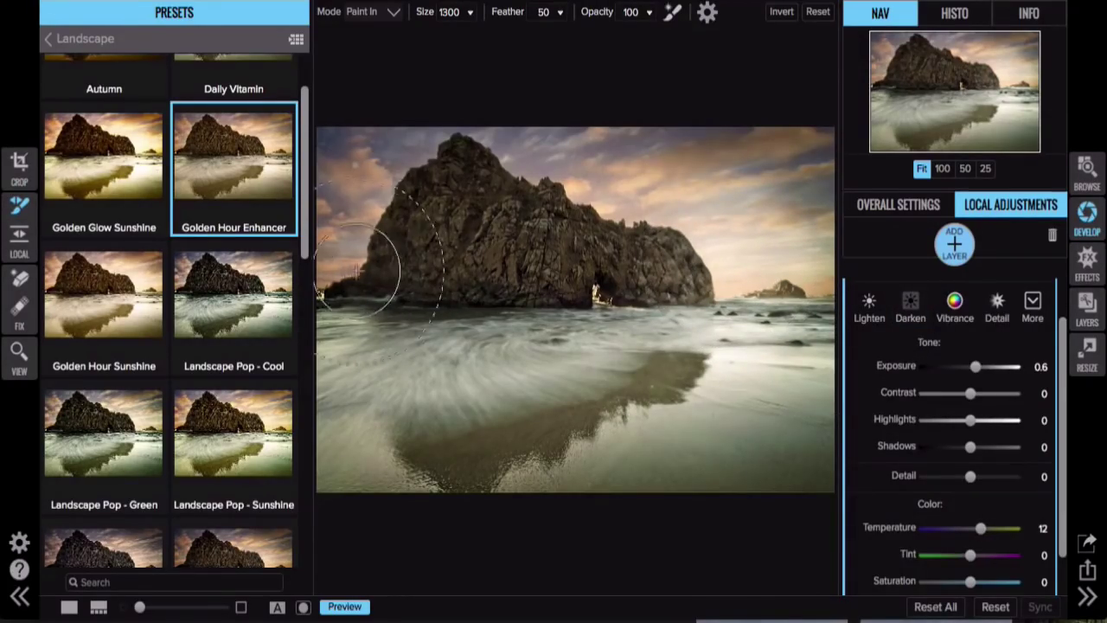
pyautogui.moveTo(371, 259); pyautogui.dragTo(357, 273)
pyautogui.moveTo(975, 365); pyautogui.dragTo(971, 370)
pyautogui.moveTo(980, 527); pyautogui.dragTo(994, 527)
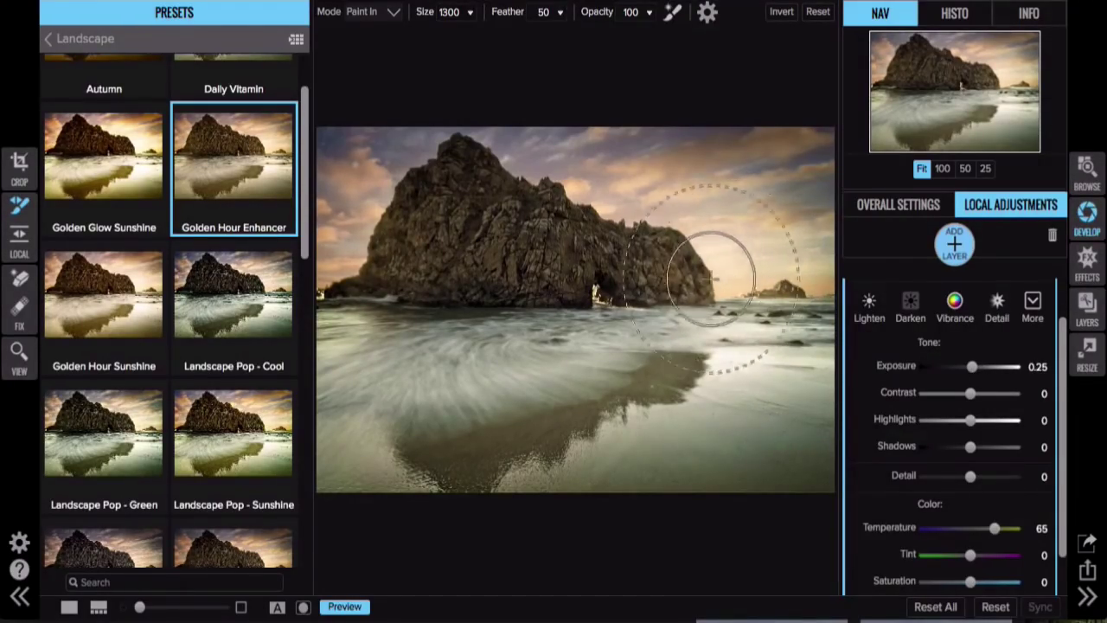